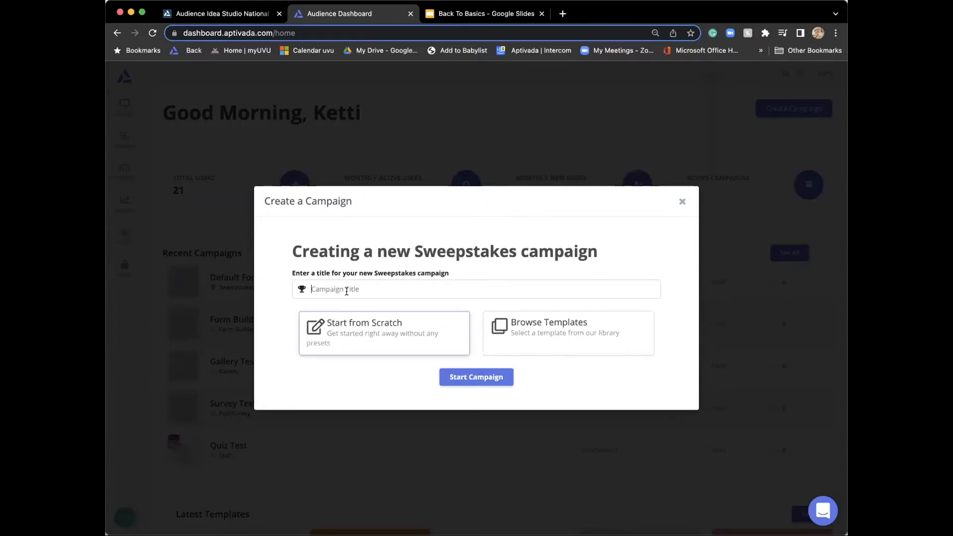
Step: Create a Sweepstakes campaign from scratch titled "Snowfall Contest" and display its Initial Sign In step
type("Snowfall Contest")
left_click(481, 379)
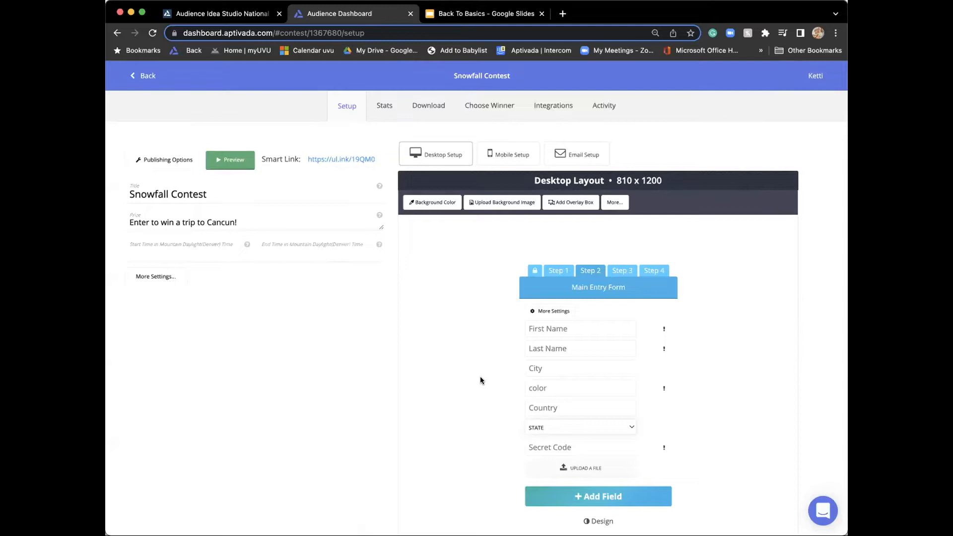
left_click(556, 272)
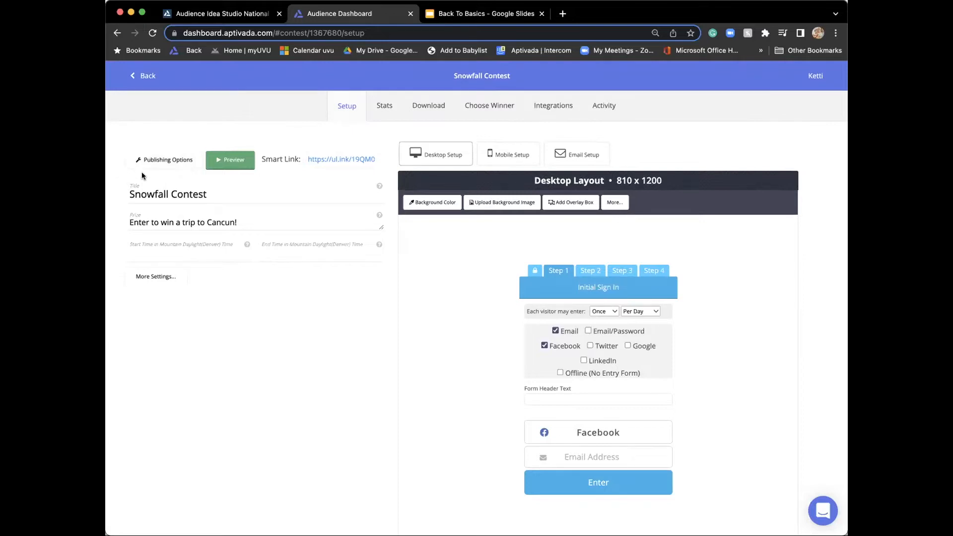
Step: Change the campaign's prize text to "Enter to win a trip!"
left_click(188, 194)
left_click(240, 191)
left_click(190, 220)
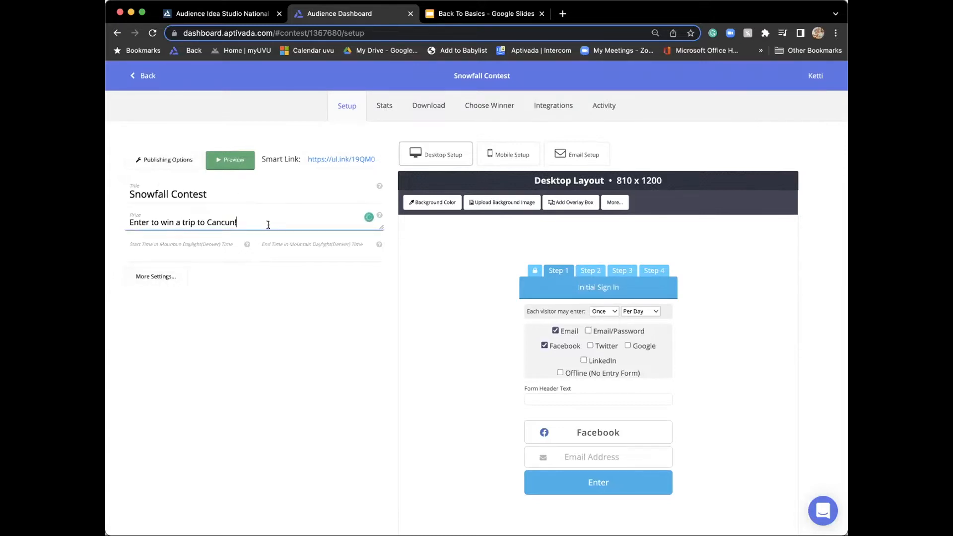
key("BackSpace")
key("BackSpace")
key("BackSpace")
key("BackSpace")
key("BackSpace")
key("BackSpace")
key("BackSpace")
key("BackSpace")
key("BackSpace")
key("BackSpace")
key("BackSpace")
key("BackSpace")
key("BackSpace")
key("BackSpace")
key("BackSpace")
key("BackSpace")
type("tr")
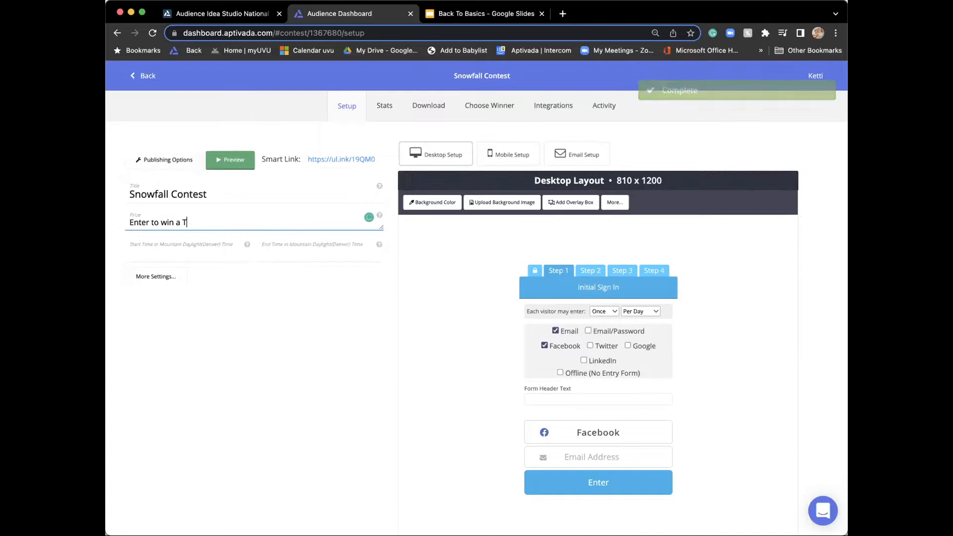
type("ip!")
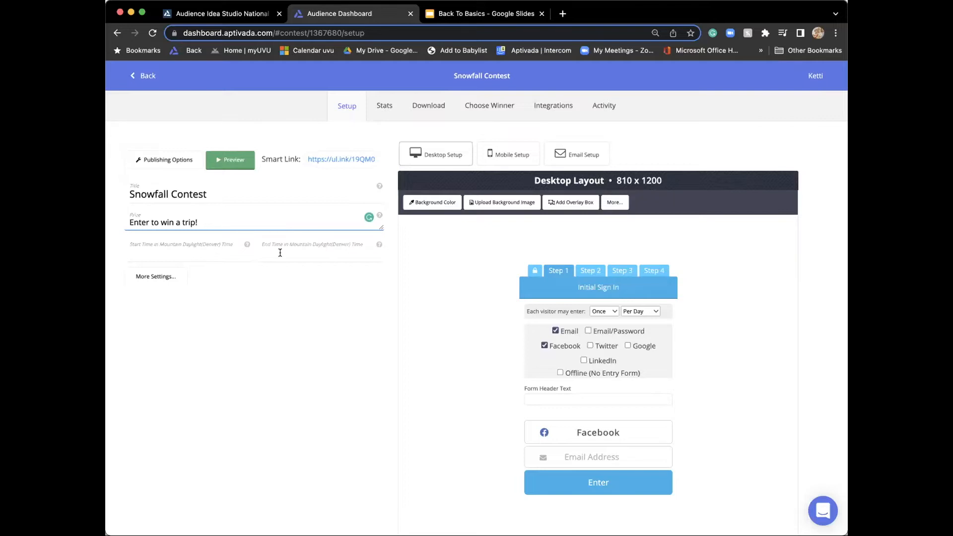
Step: Schedule the campaign to start 11/21/2022 at 12:00 am and end 11/25/2022 at 12:00 am
left_click(169, 253)
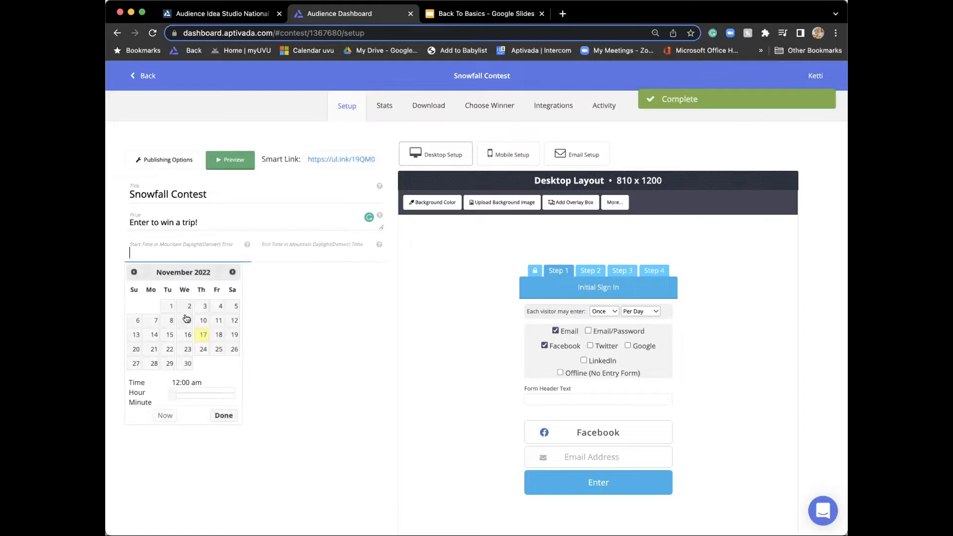
left_click(154, 351)
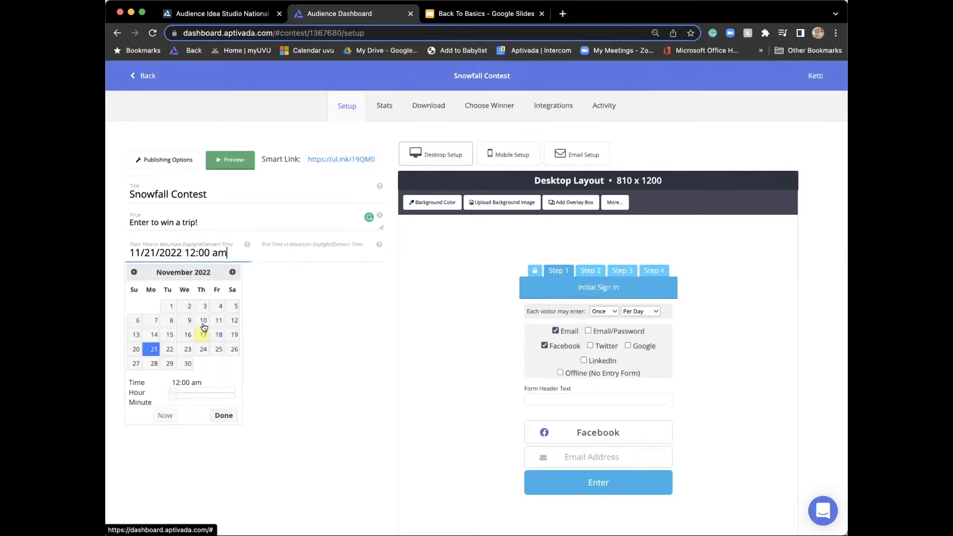
left_click(322, 252)
left_click(351, 349)
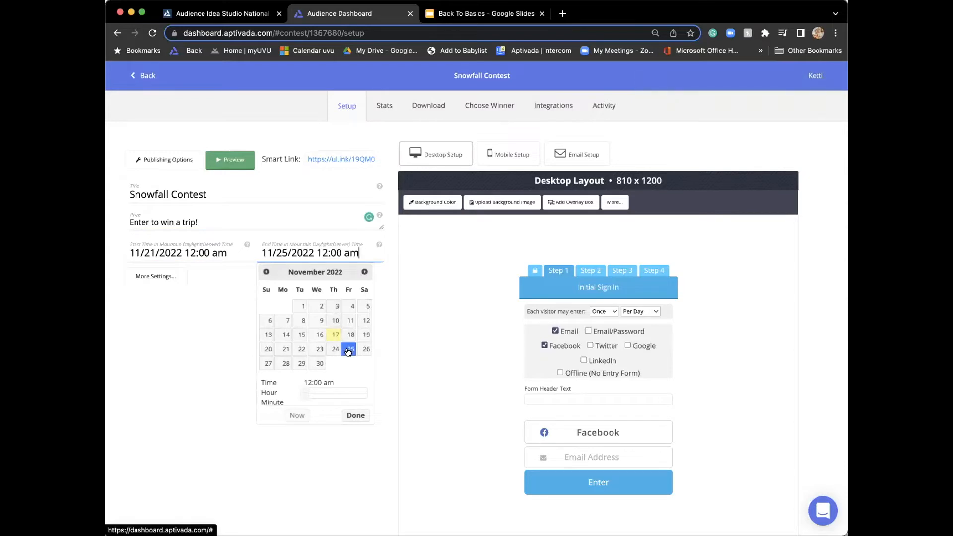
left_click(186, 337)
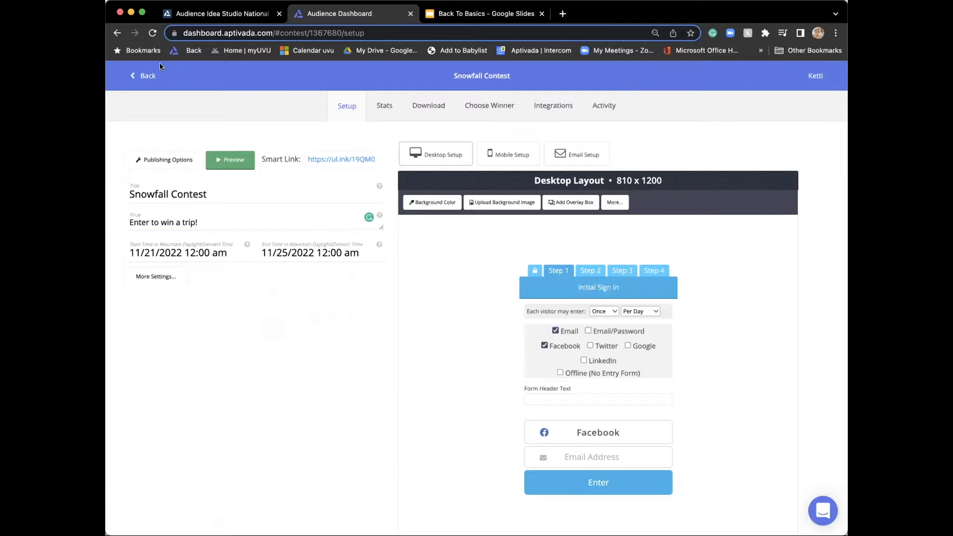
Step: Check the Snowfall Contest's status in the campaign list, and reopen the campaign's setup
left_click(147, 76)
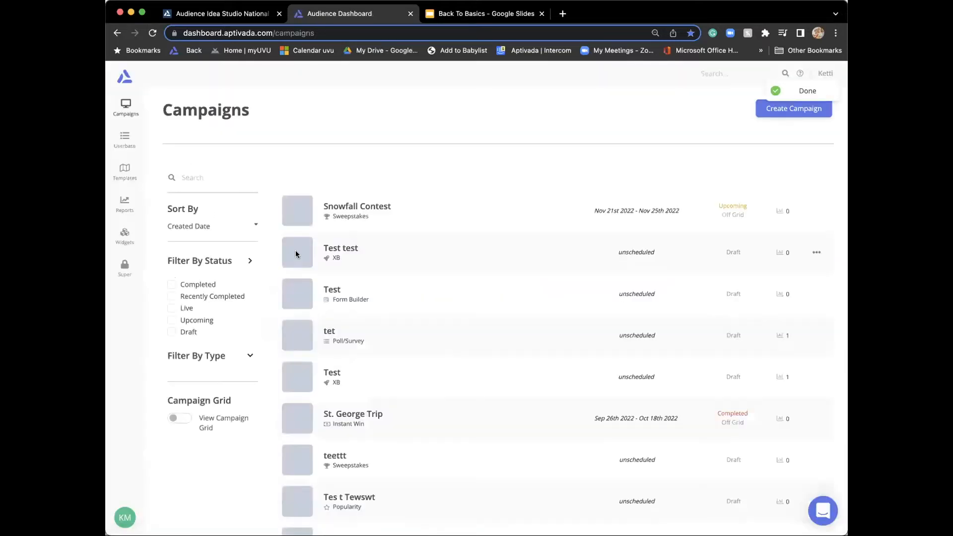
scroll(296, 250, "down", 1)
left_click_drag(752, 177, 704, 180)
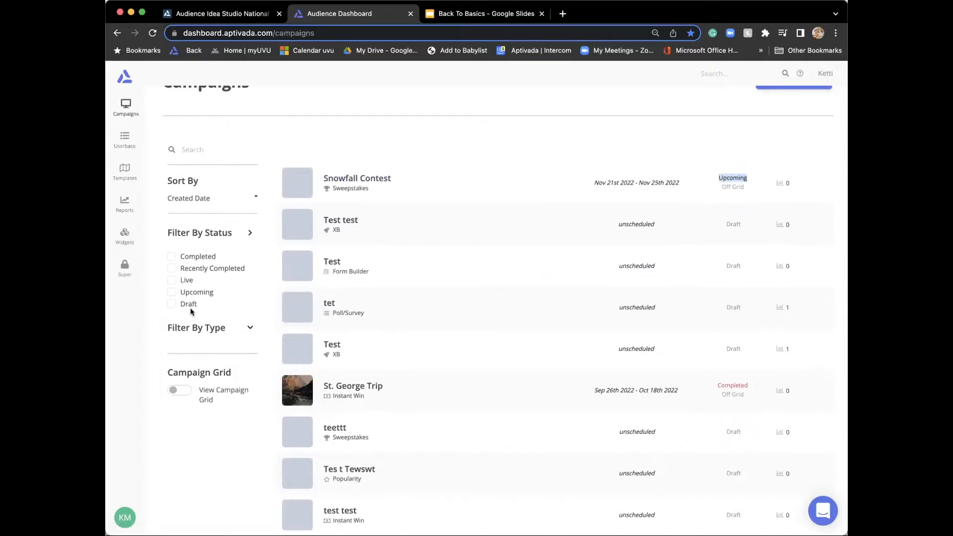
left_click(445, 148)
left_click(351, 182)
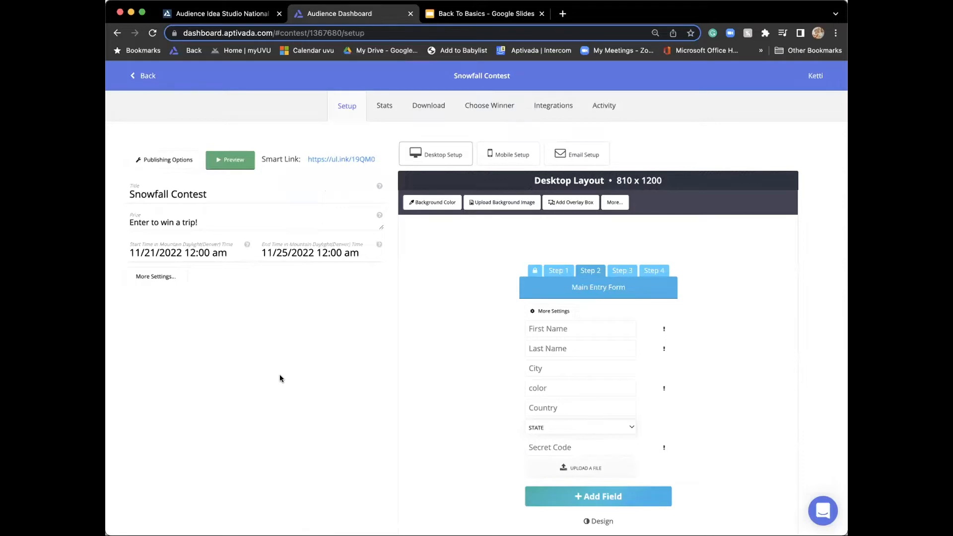
Step: Expand the campaign's additional settings and take a look at the terms and conditions editor
left_click(154, 278)
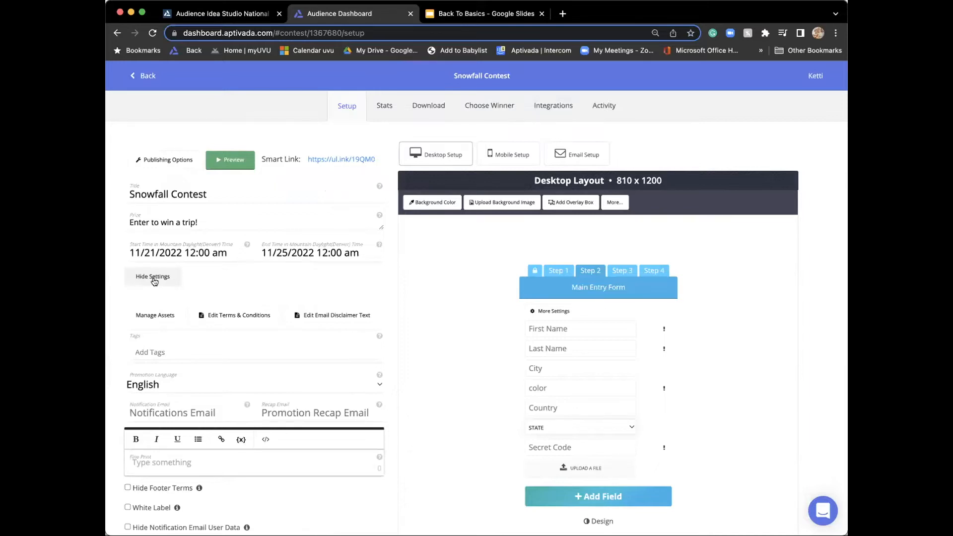
scroll(180, 328, "down", 2)
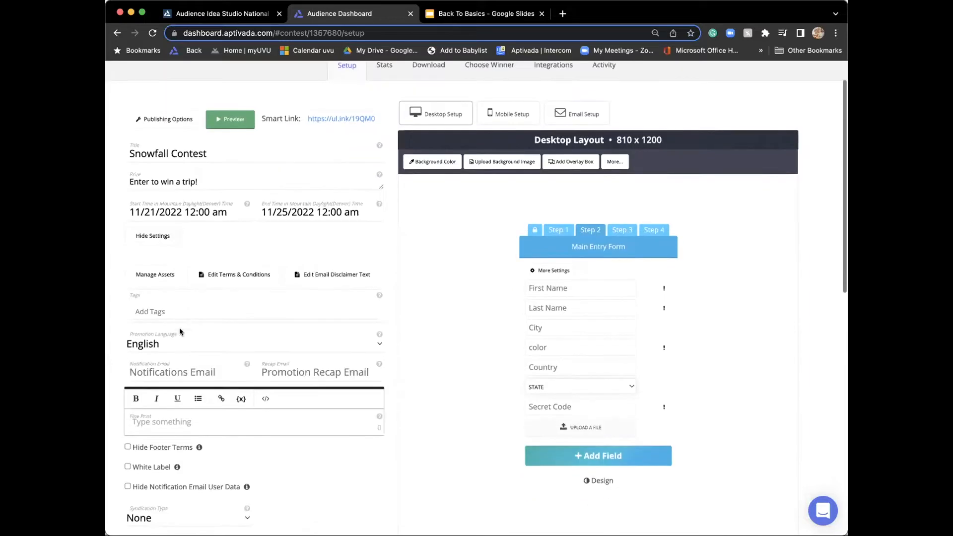
left_click(209, 274)
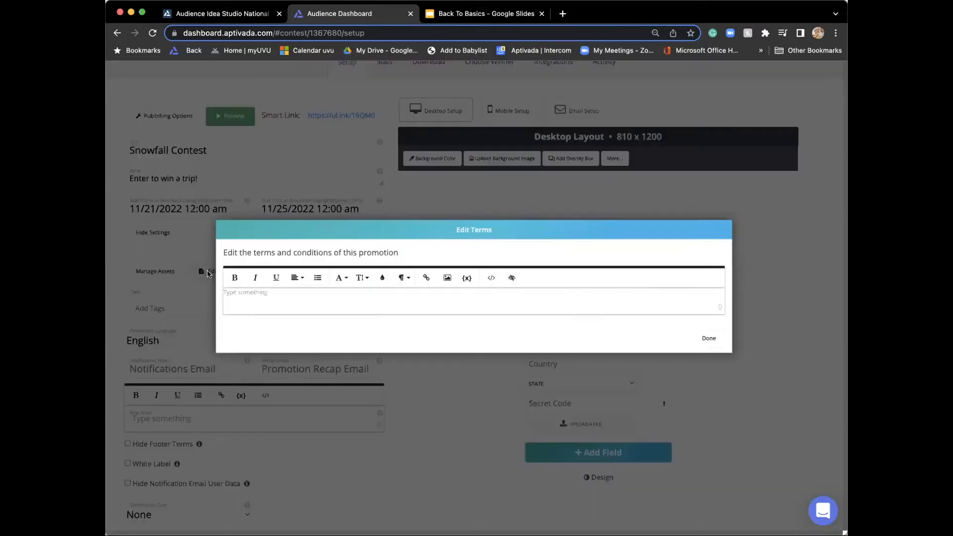
left_click(197, 298)
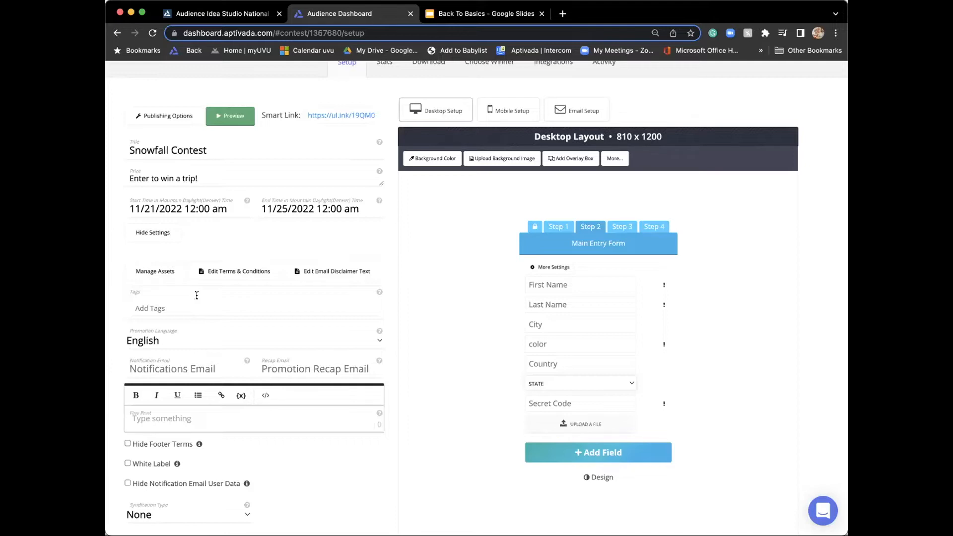
Step: Enter "Terms dates:" and "Winner:" as separate lines in the promotion's terms and conditions, with a blank line between them
left_click(223, 273)
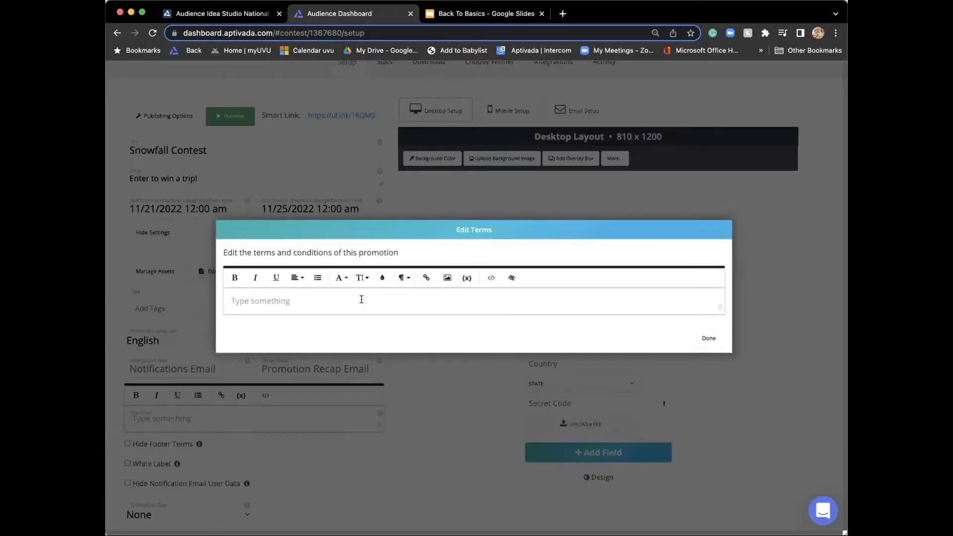
type("d")
key("BackSpace")
type("Term")
key("BackSpace")
type(",s")
key("BackSpace")
key("BackSpace")
key("BackSpace")
type("ms dates:")
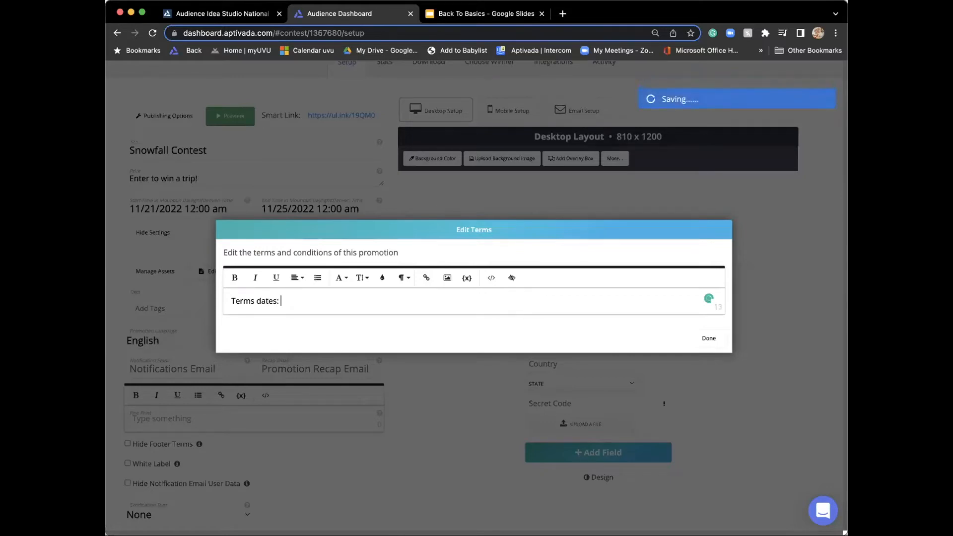
key("Return")
key("Return")
type("Winnte")
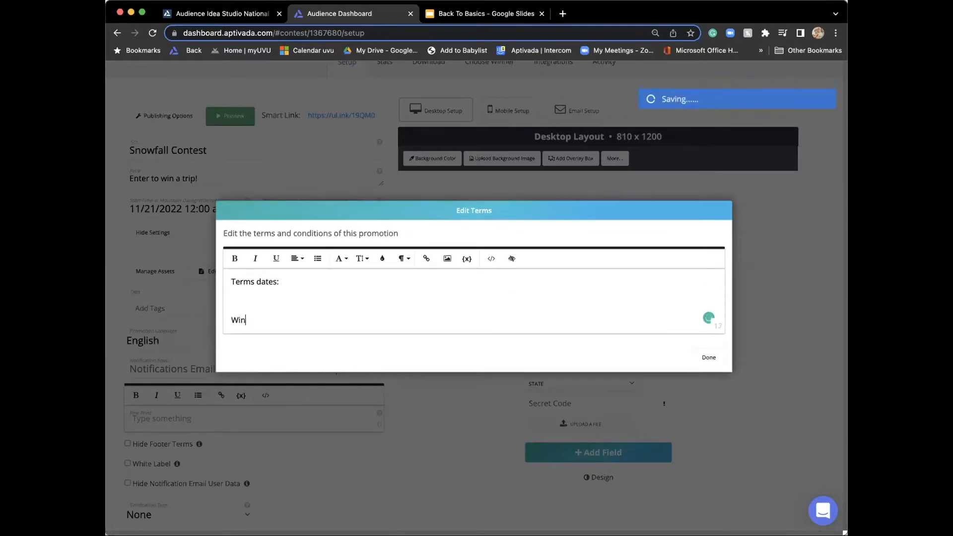
key("BackSpace")
key("BackSpace")
type("er:")
left_click(709, 358)
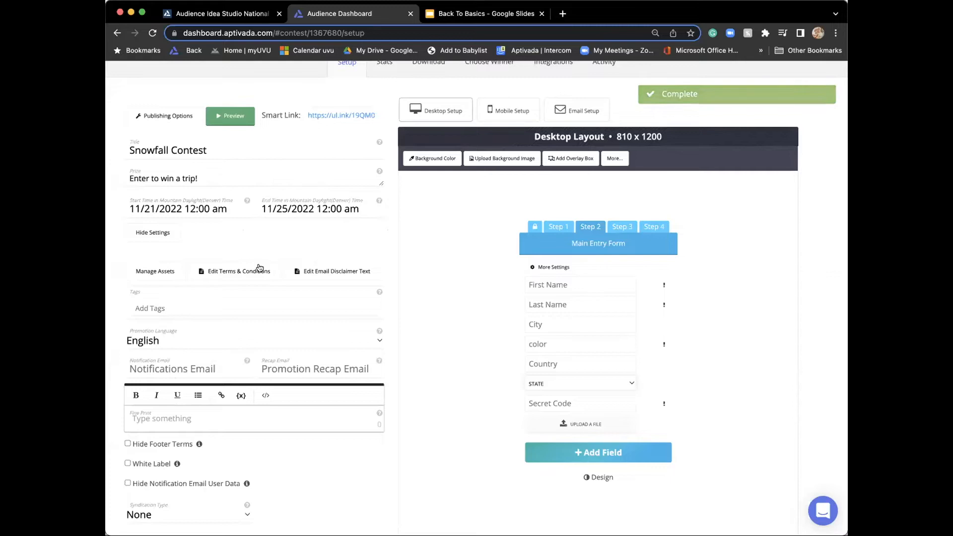
Step: Review the saved terms and conditions and the assets attached to the promotion
left_click(258, 271)
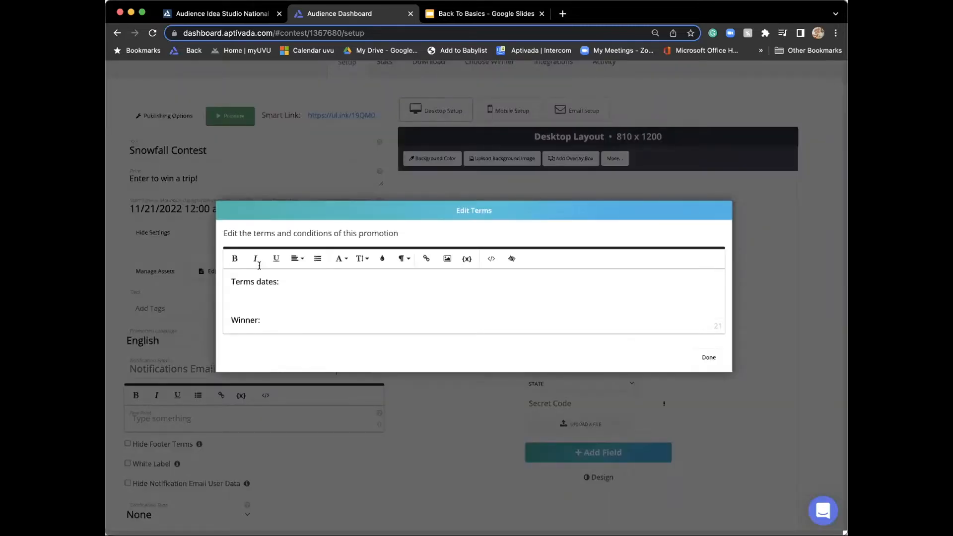
left_click(432, 415)
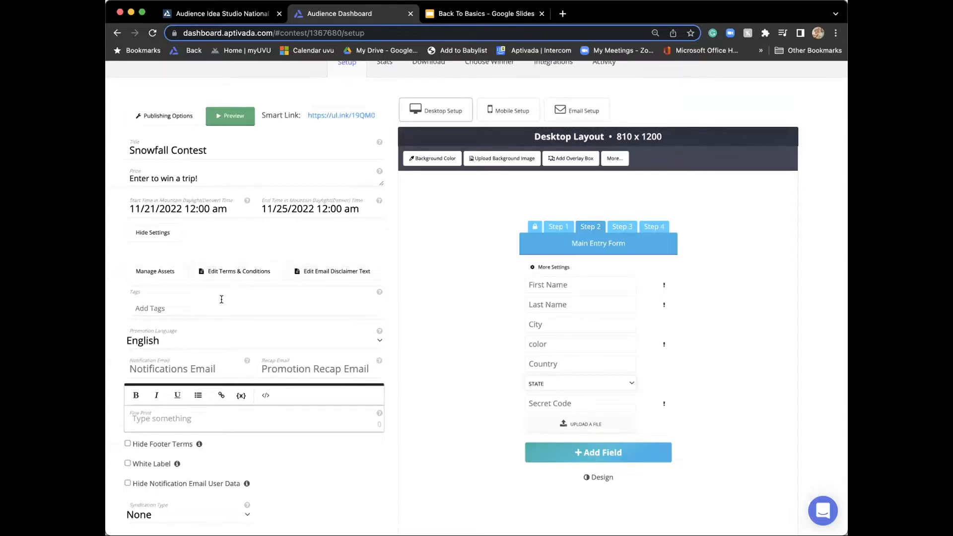
left_click(159, 273)
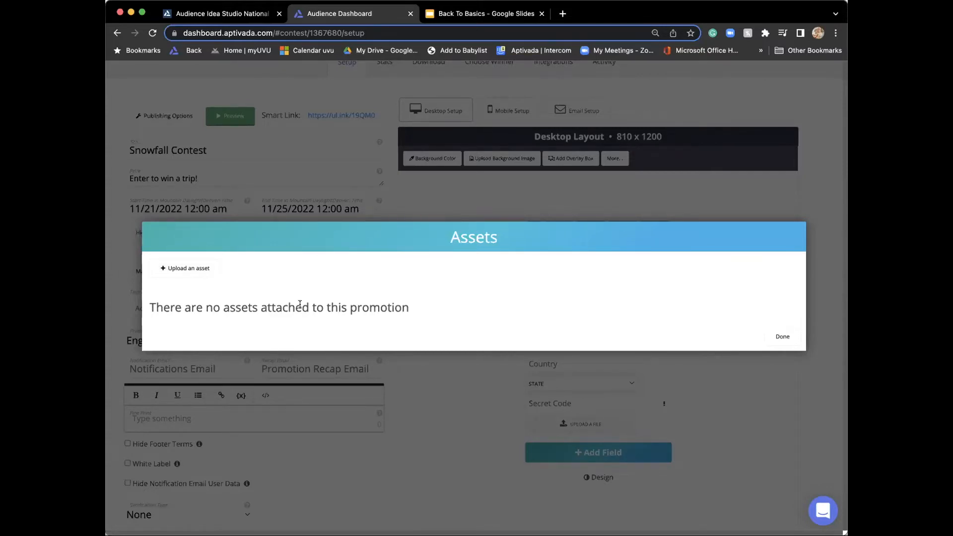
left_click(783, 337)
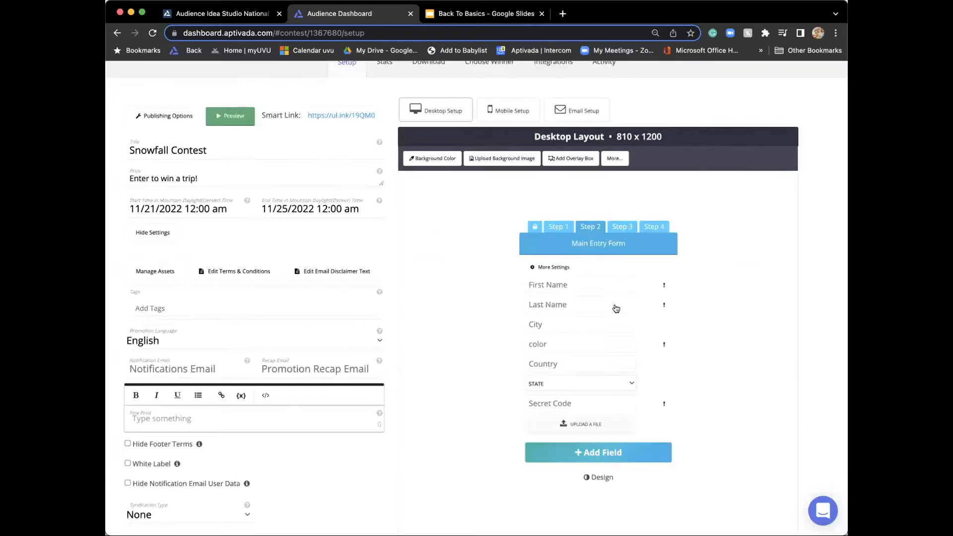
Step: Add the tags "Christmas" and "winter" to the campaign
scroll(172, 315, "down", 3)
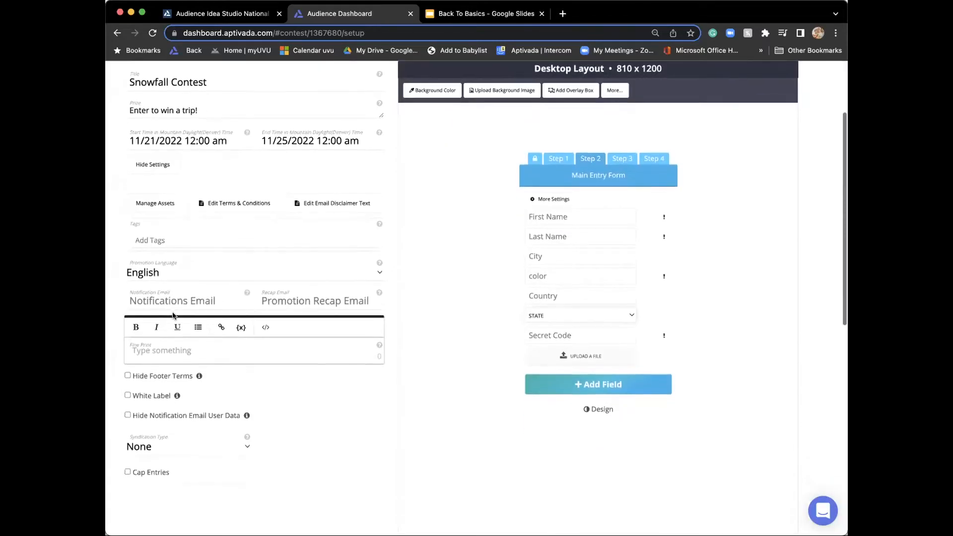
left_click(186, 240)
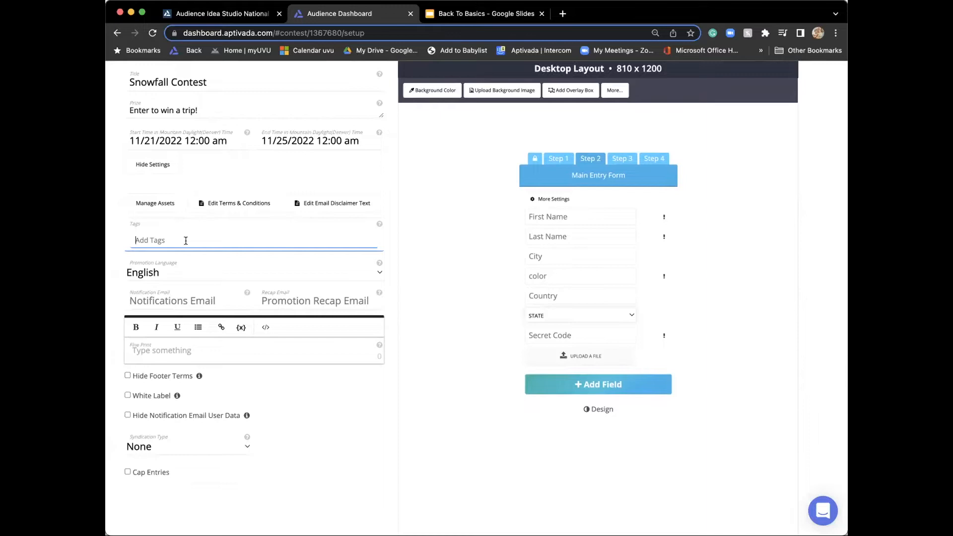
type("Christmas")
key("Return")
type("winter")
key("Return")
left_click(118, 259)
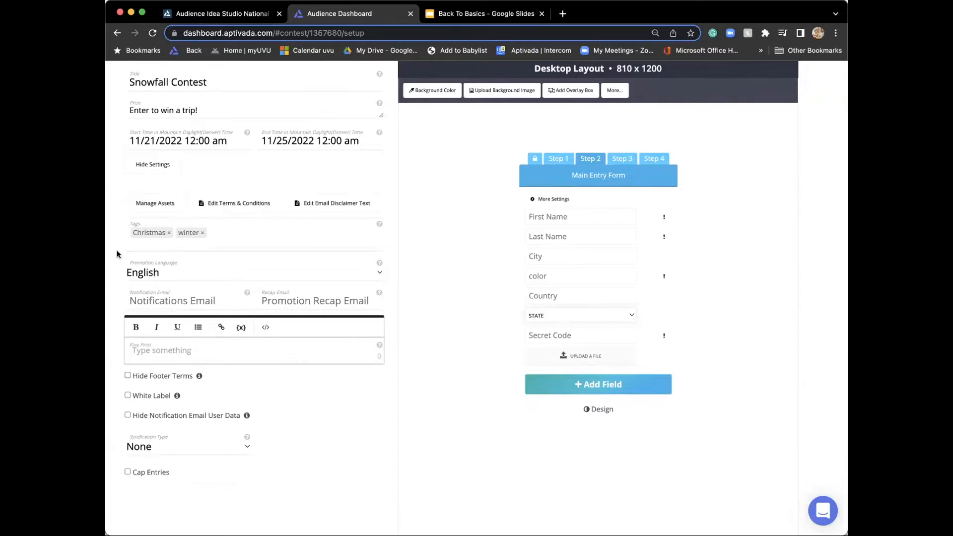
Step: Examine the promotion language options, the notification and recap email fields, and the remaining campaign settings
scroll(117, 251, "down", 2)
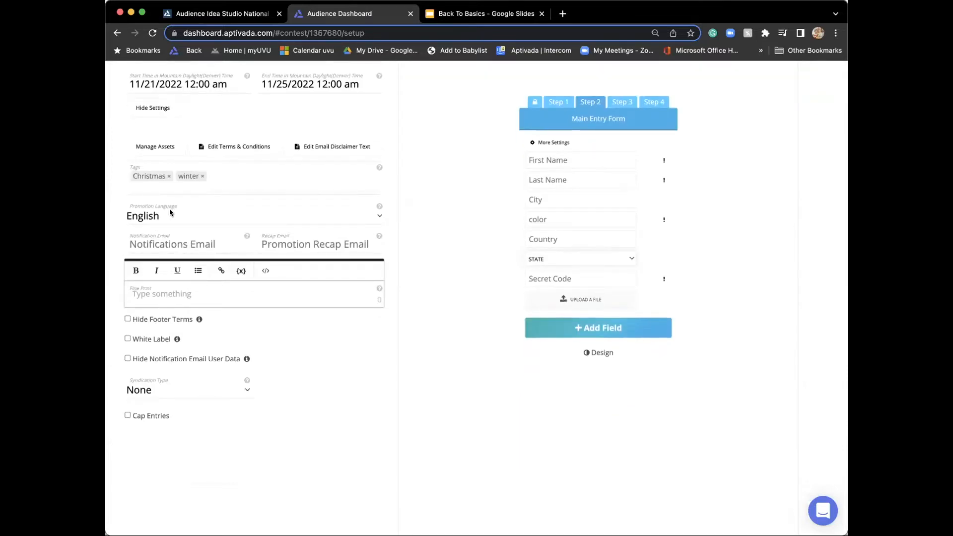
left_click(378, 217)
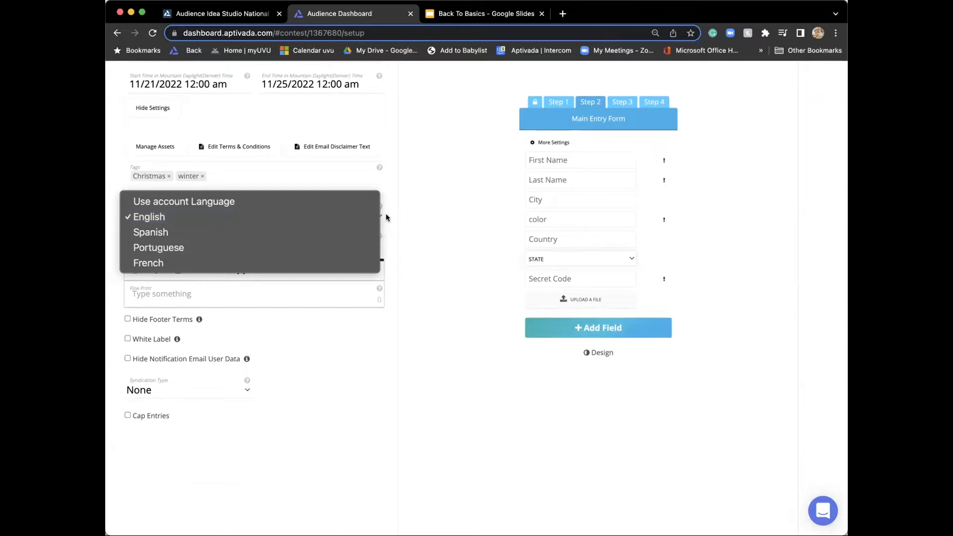
left_click(387, 217)
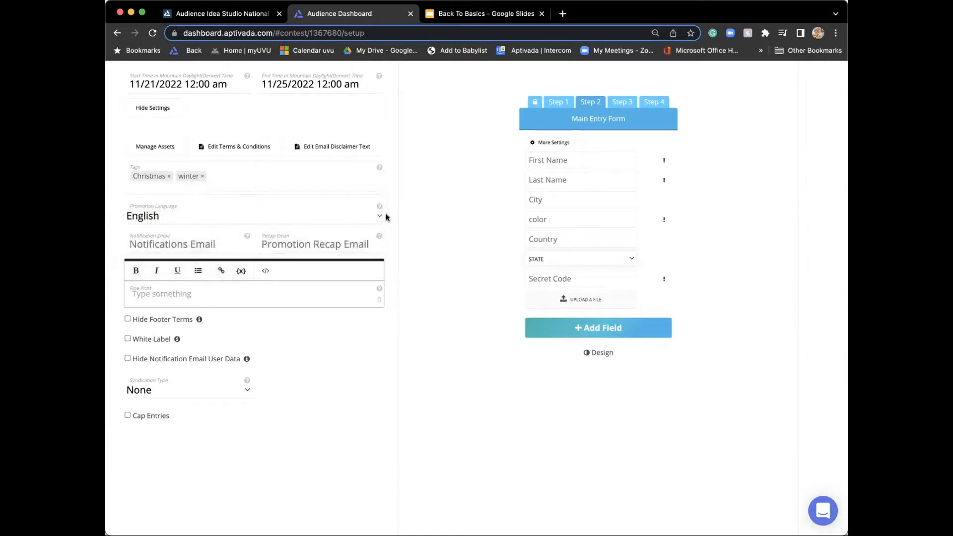
scroll(290, 225, "down", 1)
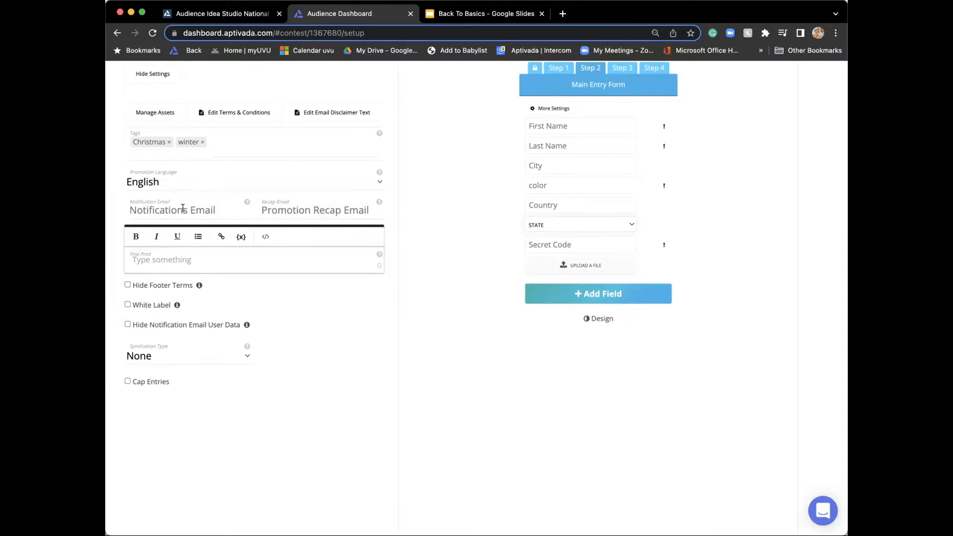
left_click(142, 212)
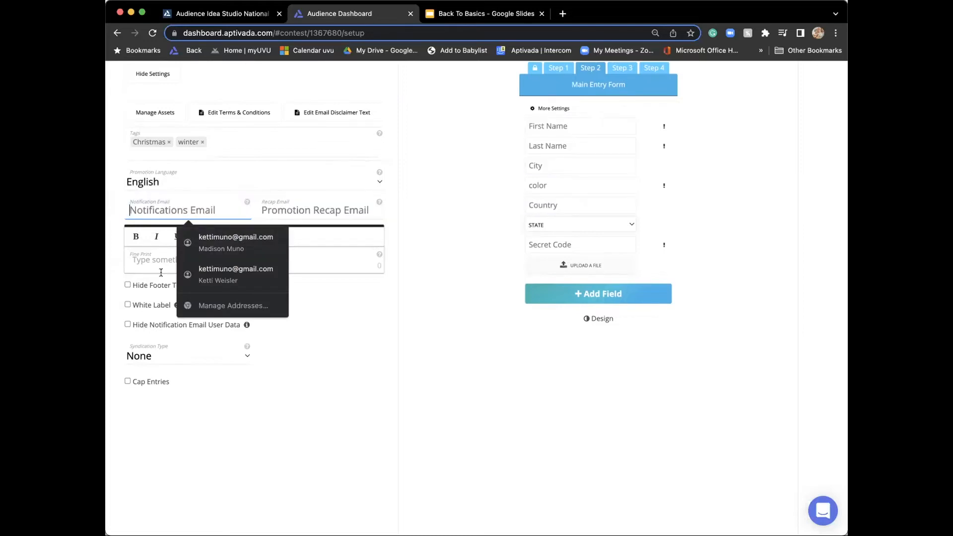
left_click(303, 377)
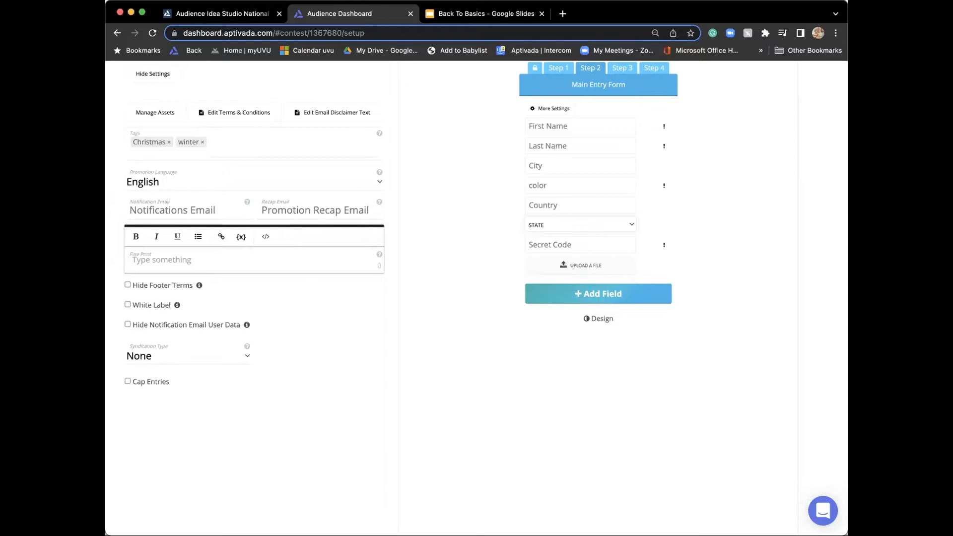
scroll(301, 268, "up", 1)
scroll(303, 266, "up", 5)
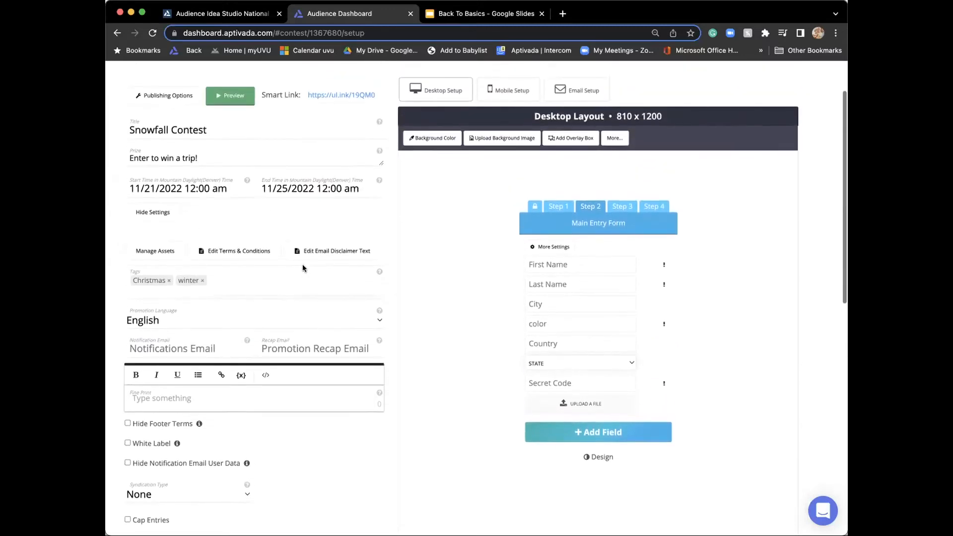
scroll(302, 269, "down", 2)
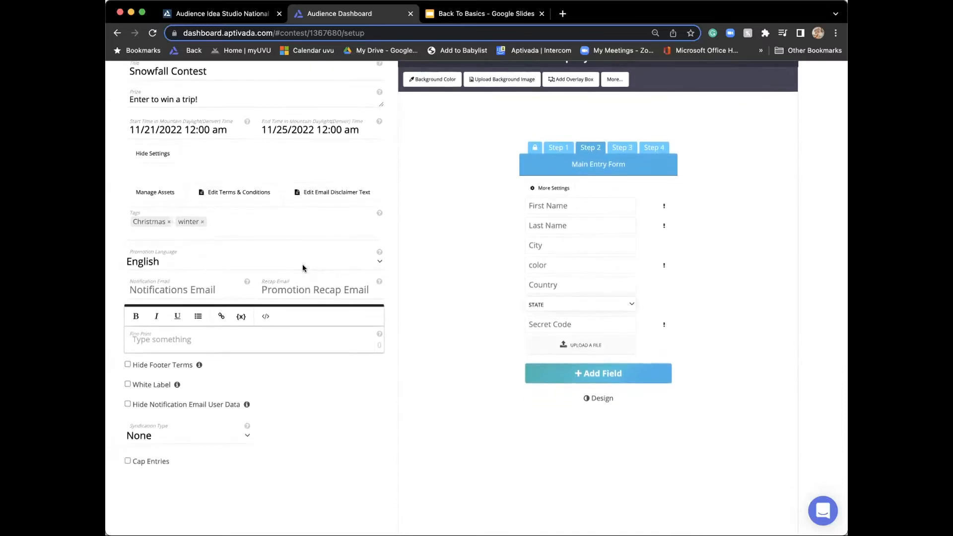
Step: Check the suggested entries for the promotion recap email field and leave the field empty
scroll(303, 268, "down", 1)
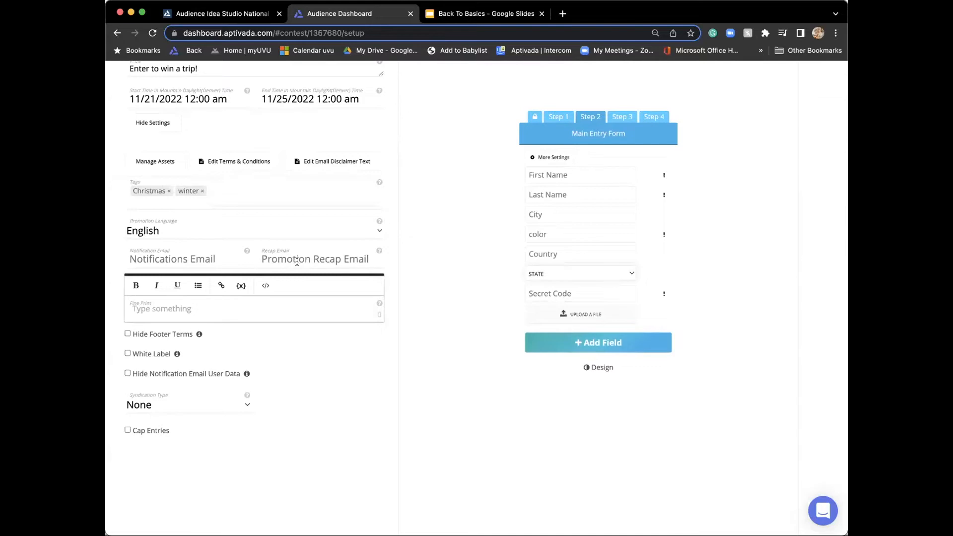
left_click(306, 259)
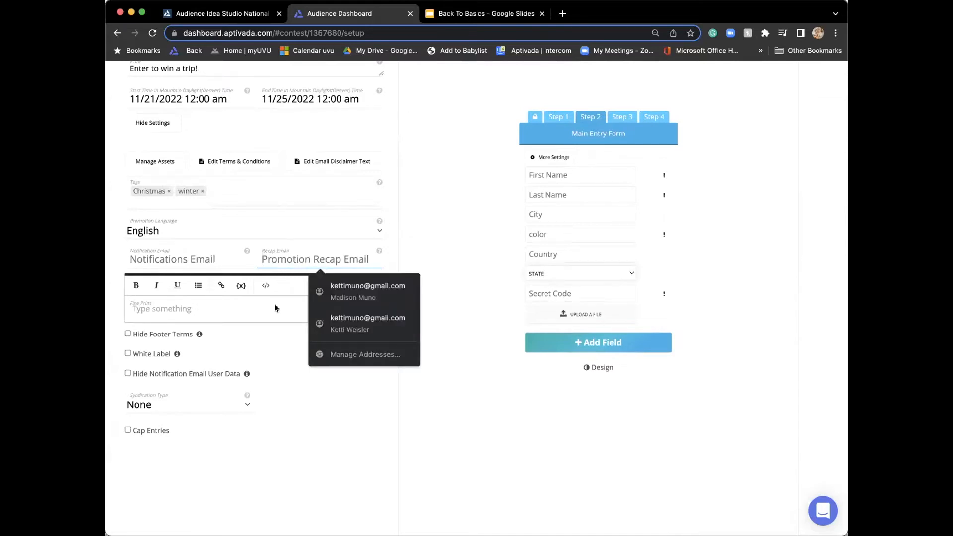
left_click(275, 370)
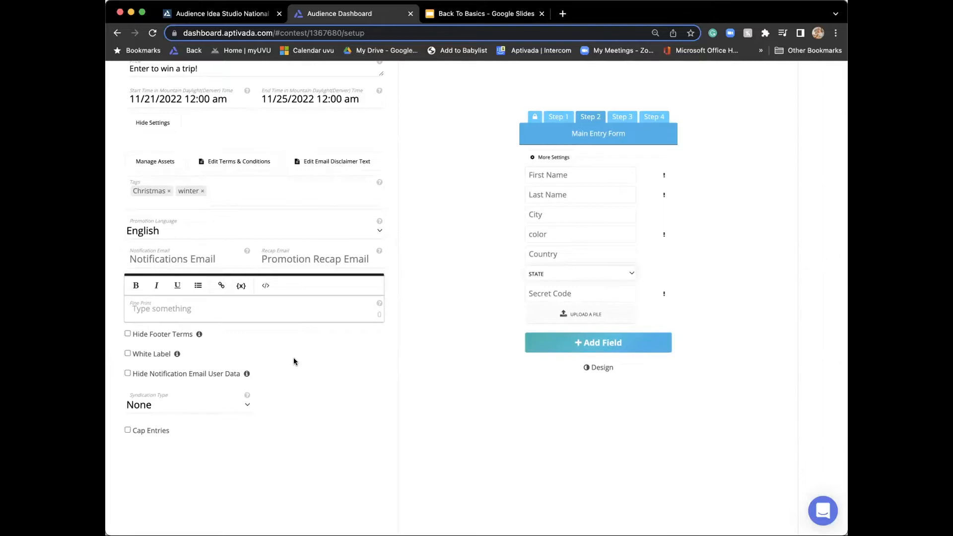
Step: Enter "Important" as the promotion's fine print
scroll(288, 357, "down", 2)
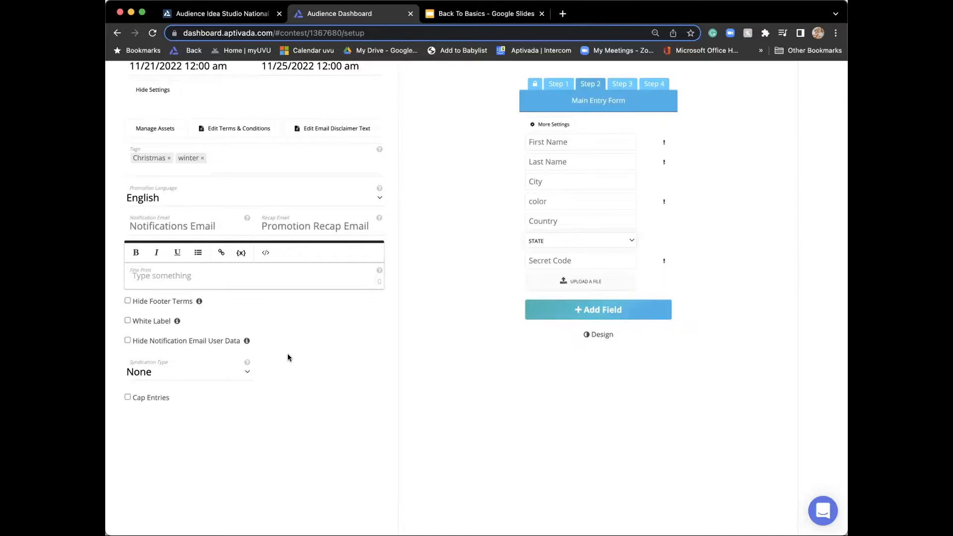
scroll(281, 356, "down", 2)
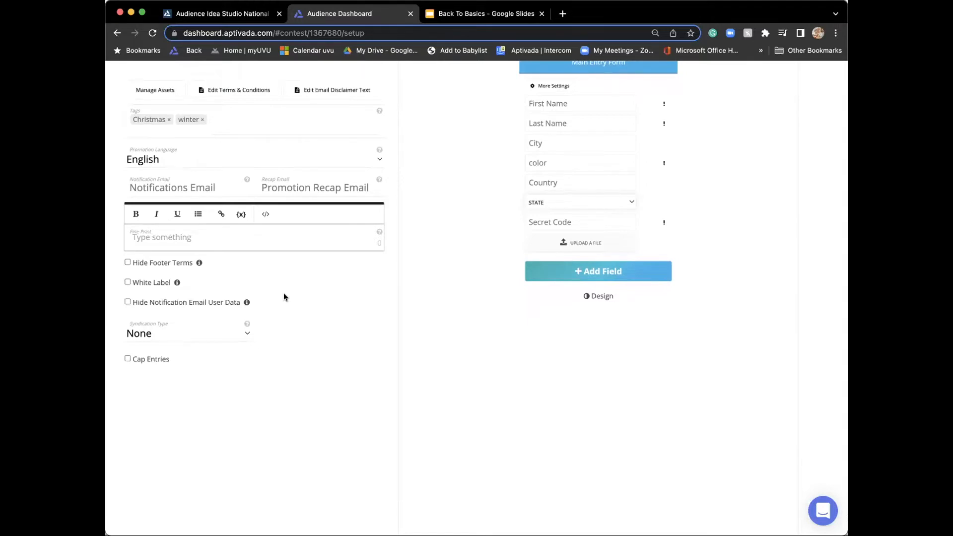
left_click(226, 236)
type("Impot")
key("BackSpace")
type("rtant")
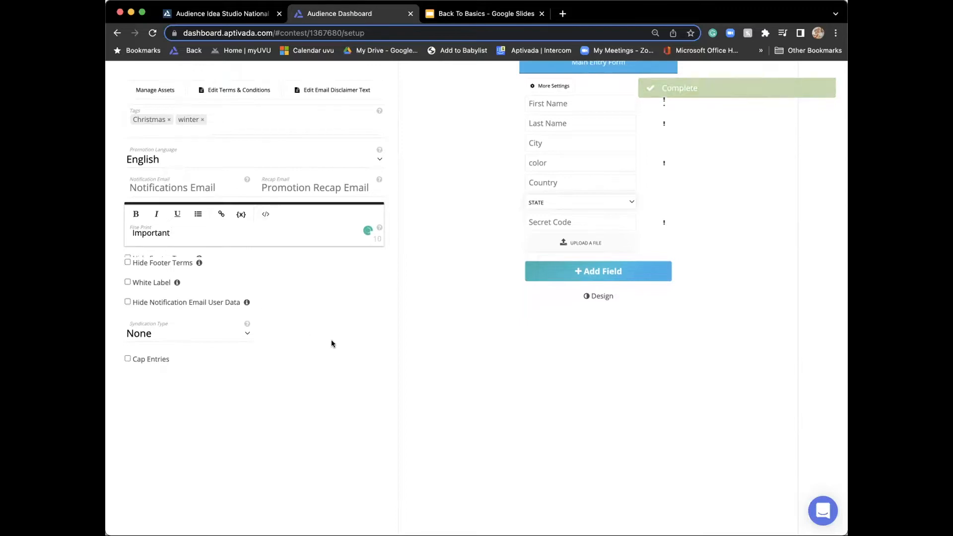
Step: Enable the White Label option for the promotion
scroll(702, 476, "down", 3)
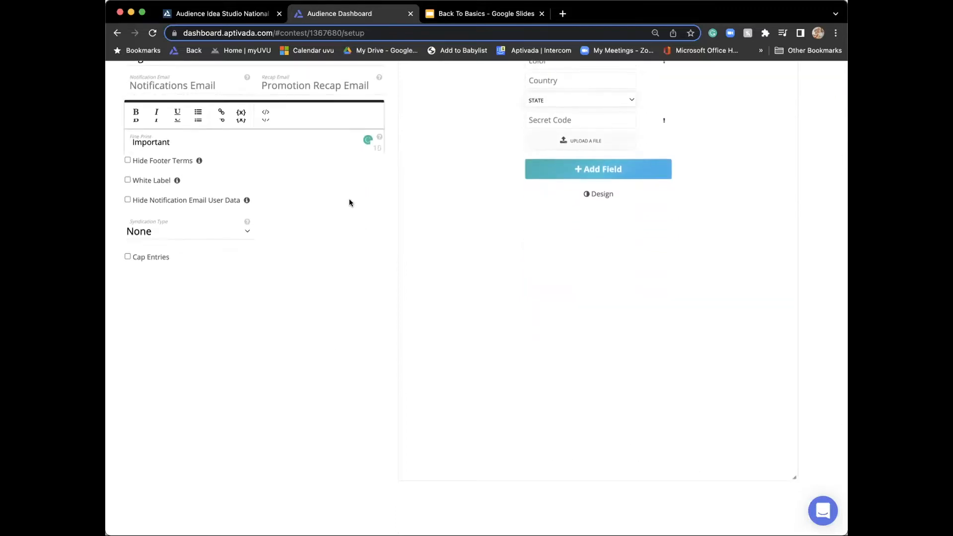
scroll(350, 198, "up", 3)
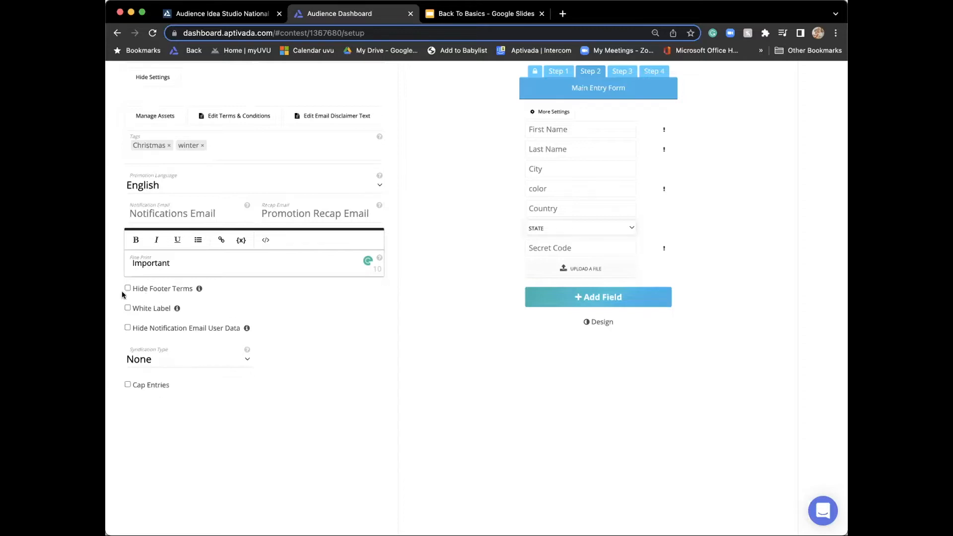
left_click(127, 308)
Step: Try the Hide Footer Terms option, accepting its confirmation, and turn it back off
left_click(128, 288)
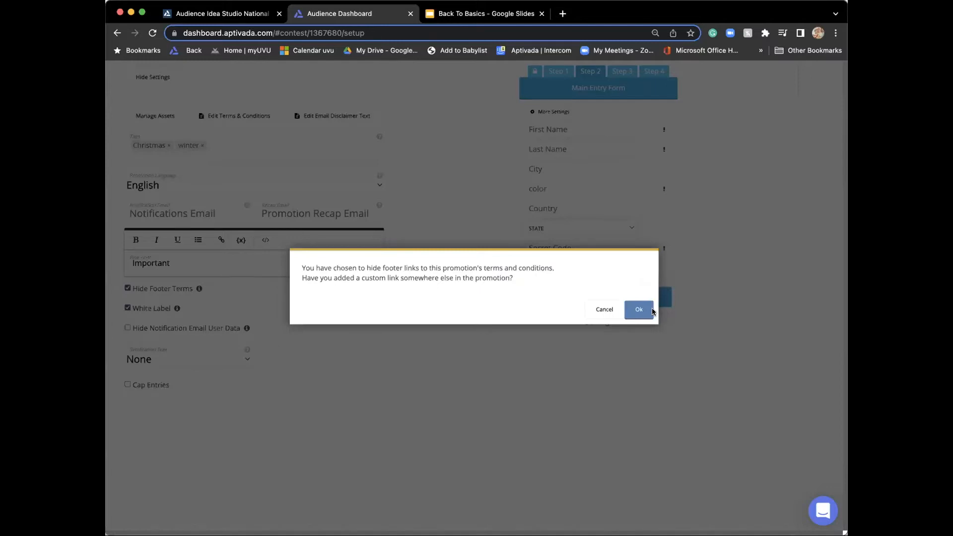
left_click(639, 310)
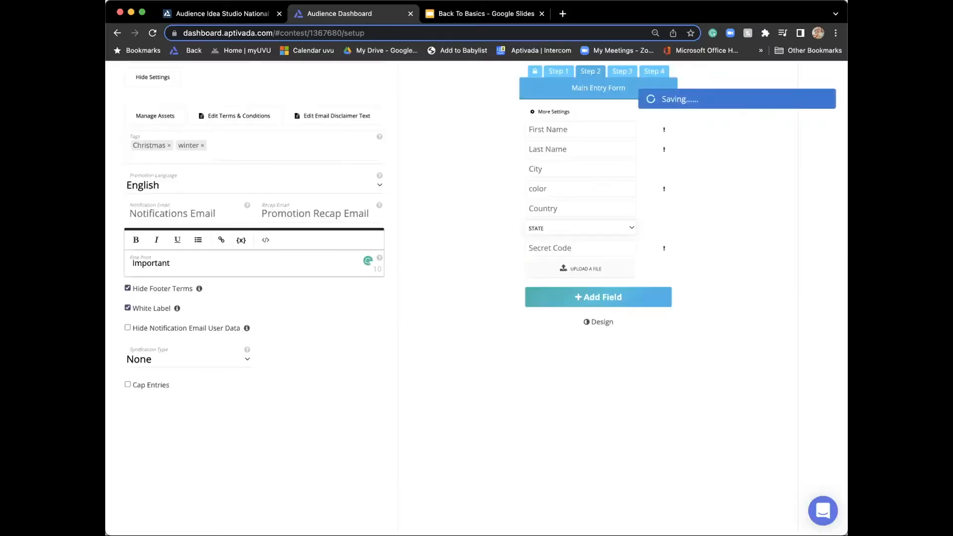
left_click(125, 288)
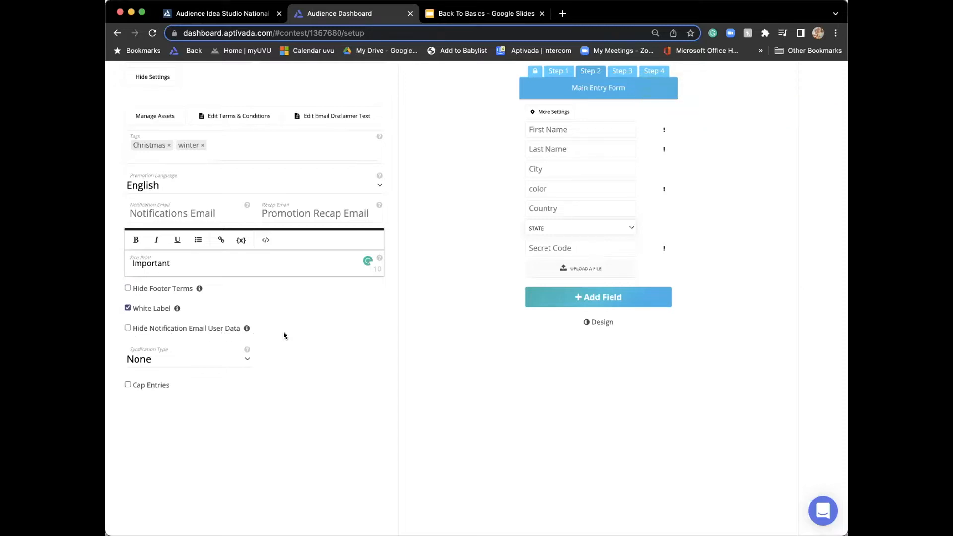
Step: Review the available Syndication Type choices and close the list without changing the selection
scroll(303, 332, "down", 2)
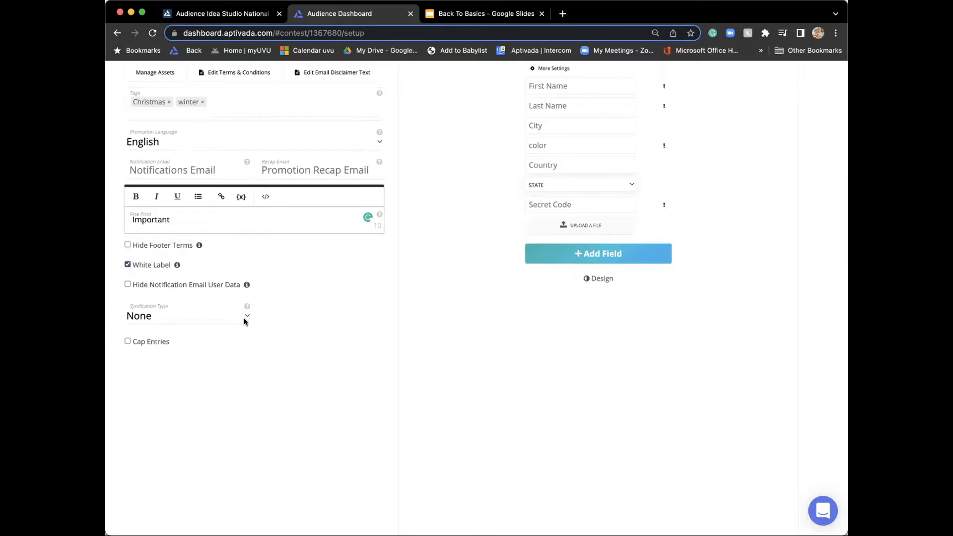
scroll(292, 319, "up", 1)
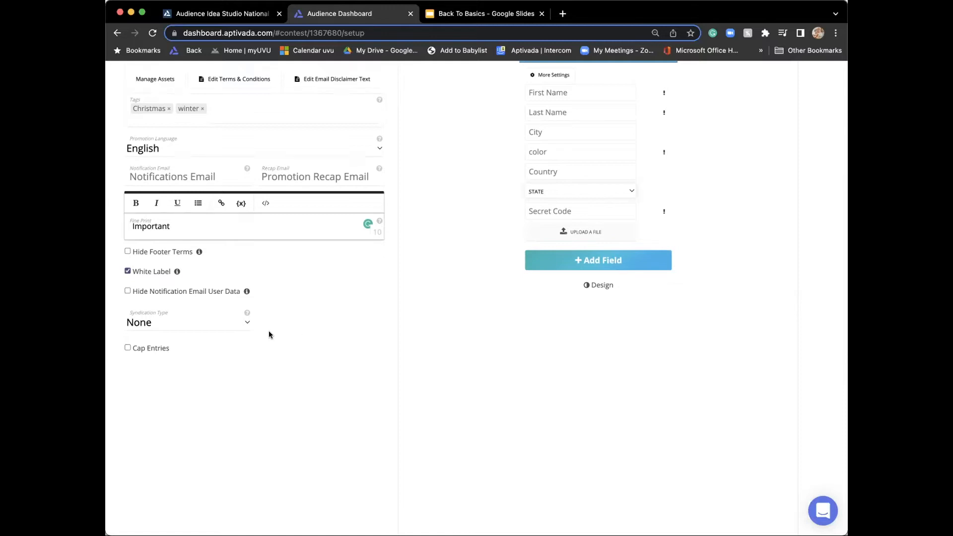
left_click(248, 323)
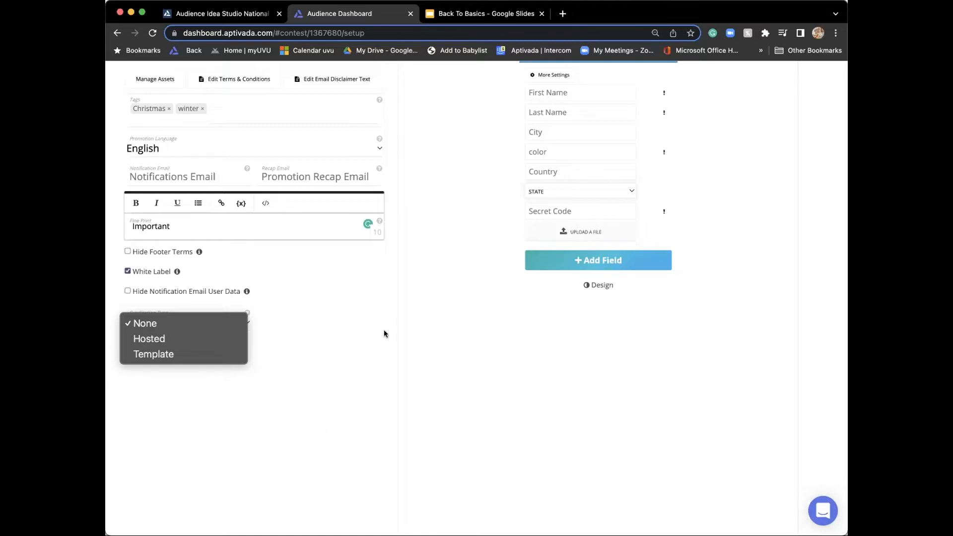
left_click(347, 329)
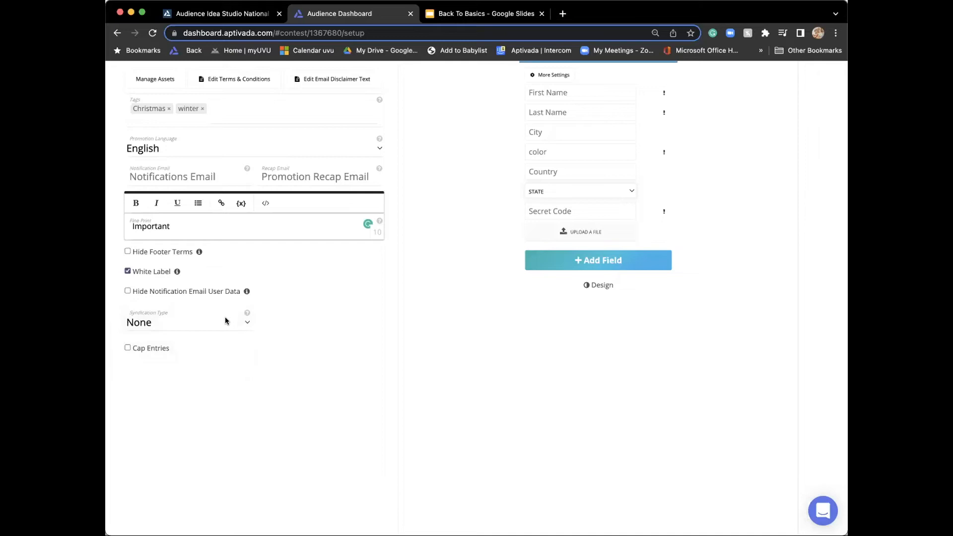
Step: Collapse the promotion's additional settings
scroll(226, 321, "up", 4)
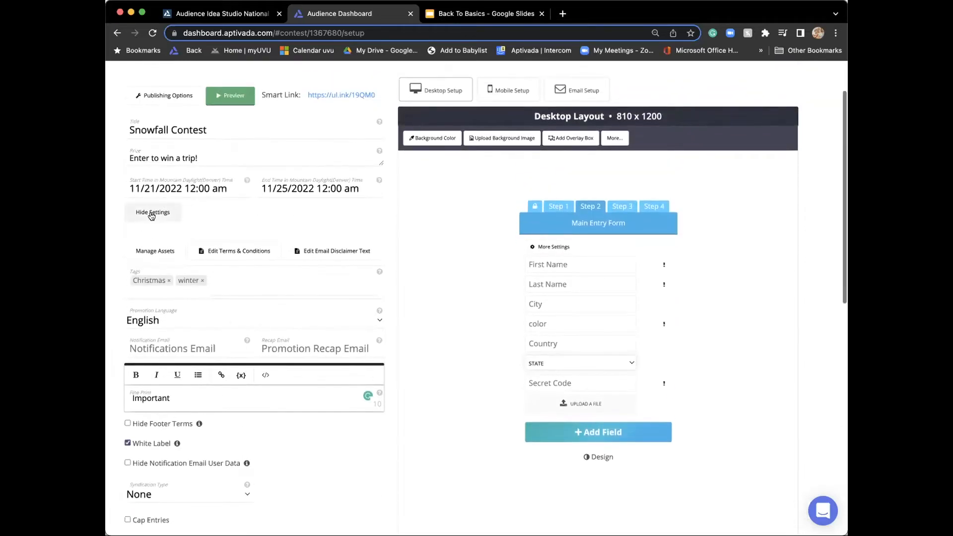
left_click(153, 214)
left_click(153, 215)
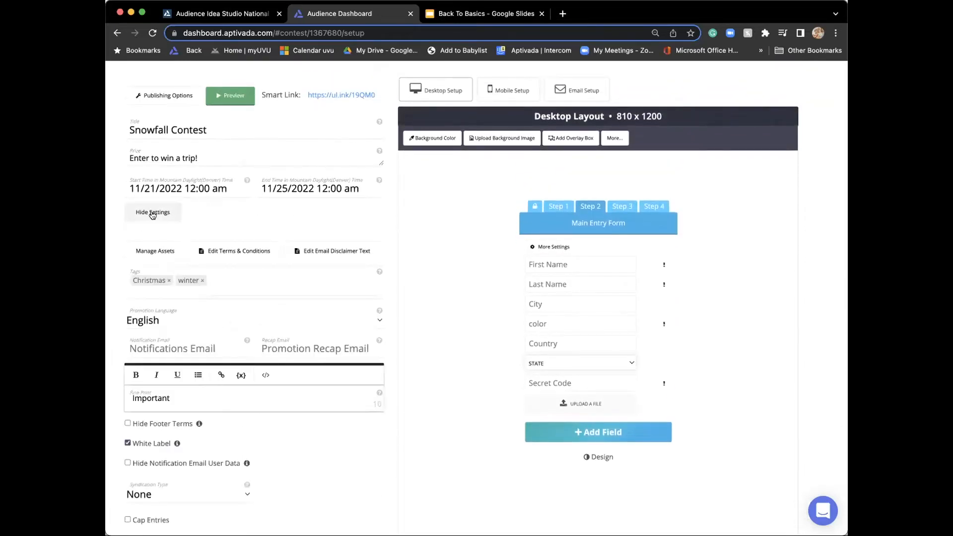
scroll(152, 215, "down", 2)
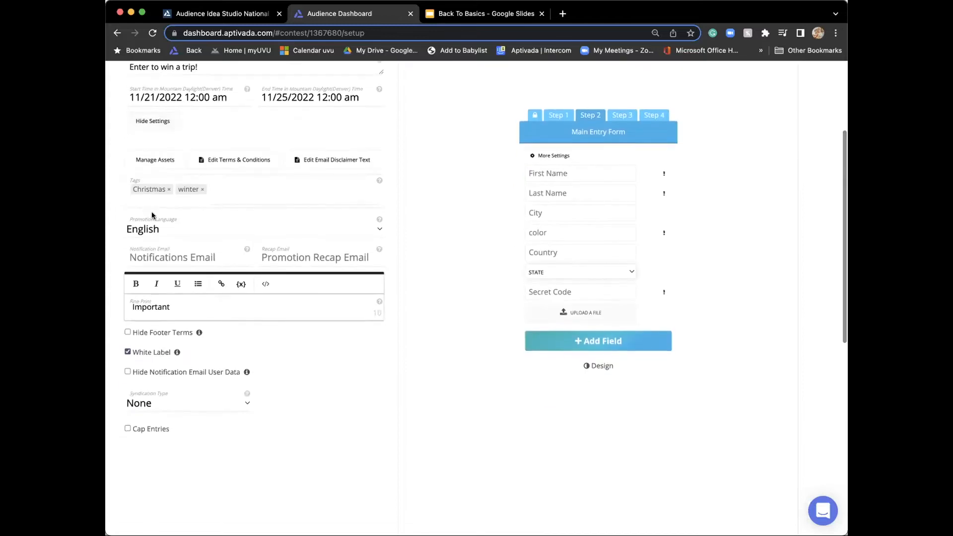
scroll(153, 218, "up", 3)
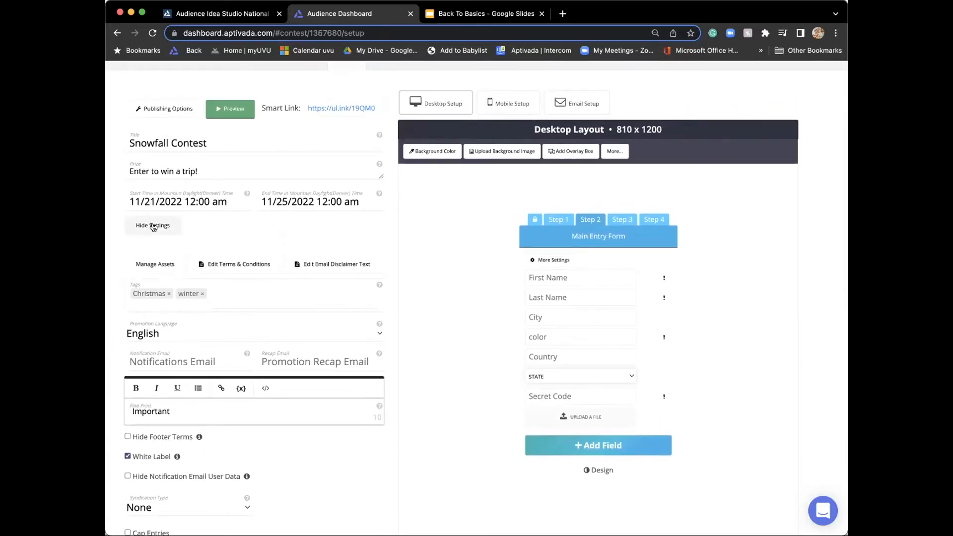
left_click(154, 226)
Step: Nudge the Main Entry Form slightly in the desktop layout and show its age gate settings
mouse_move(654, 295)
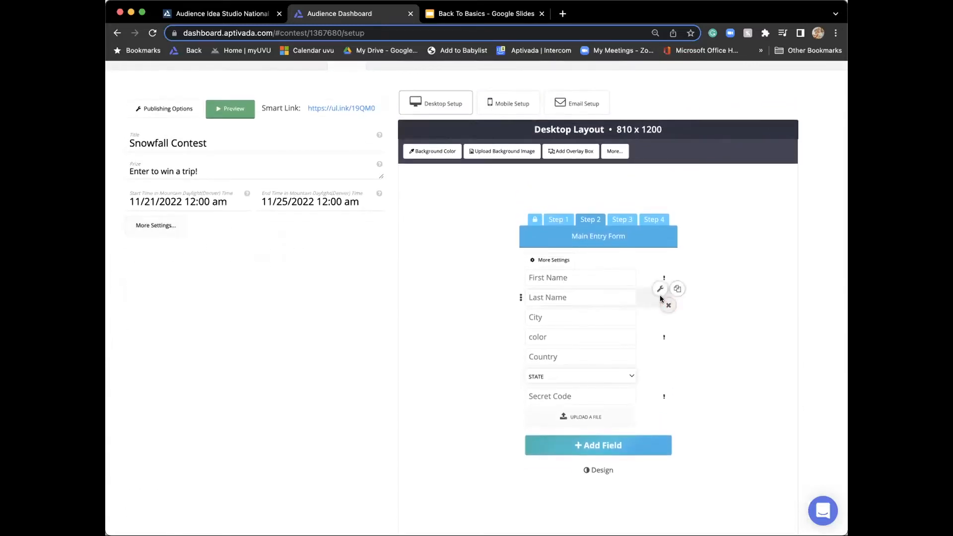
scroll(284, 320, "up", 3)
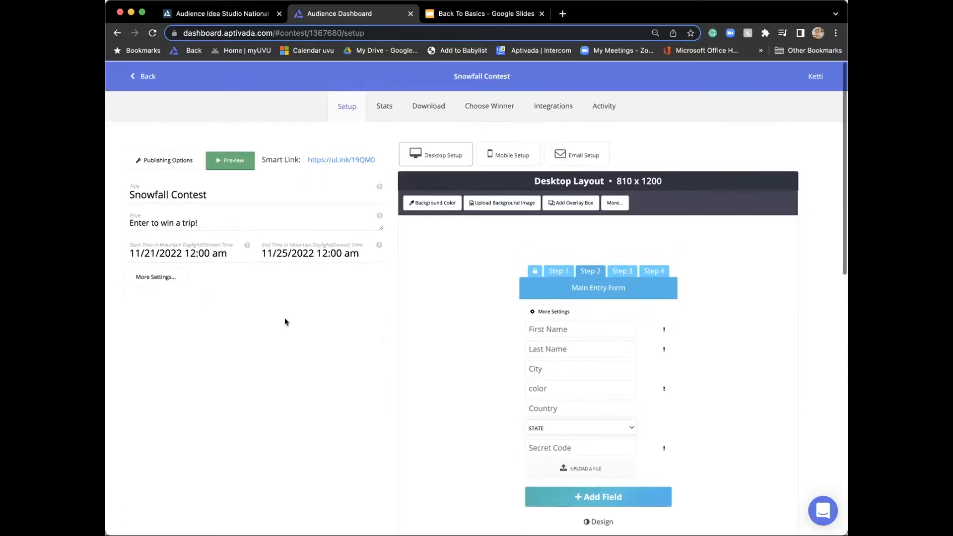
scroll(284, 321, "down", 3)
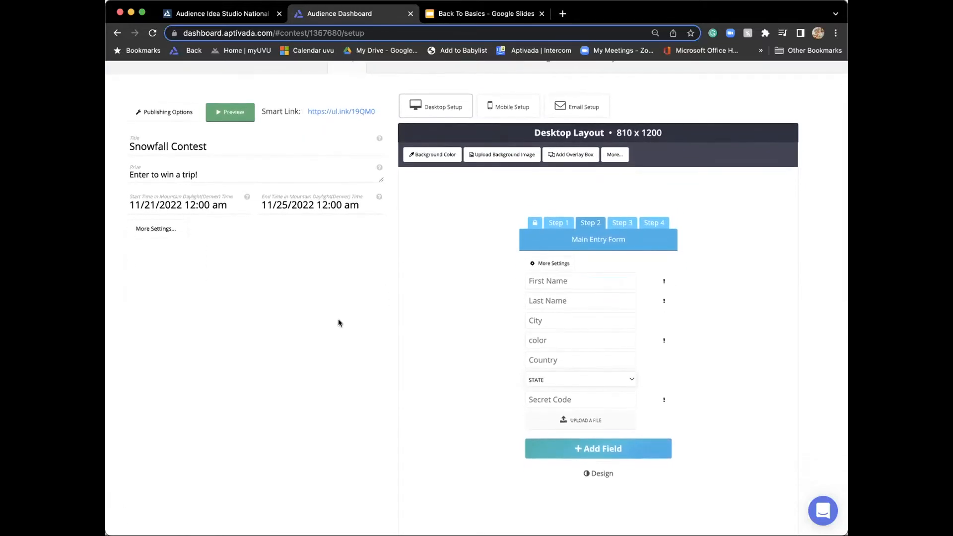
left_click_drag(614, 245, 611, 245)
scroll(611, 244, "down", 1)
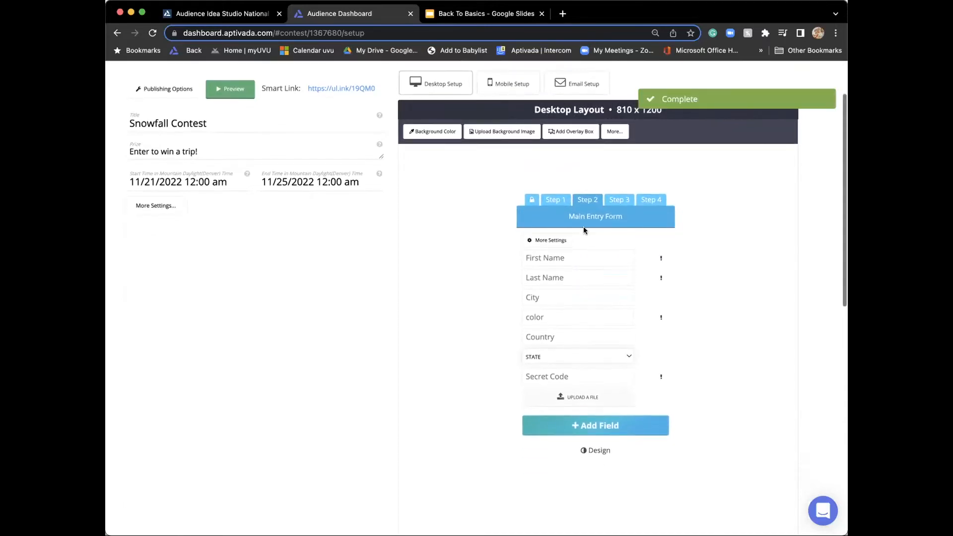
left_click(534, 203)
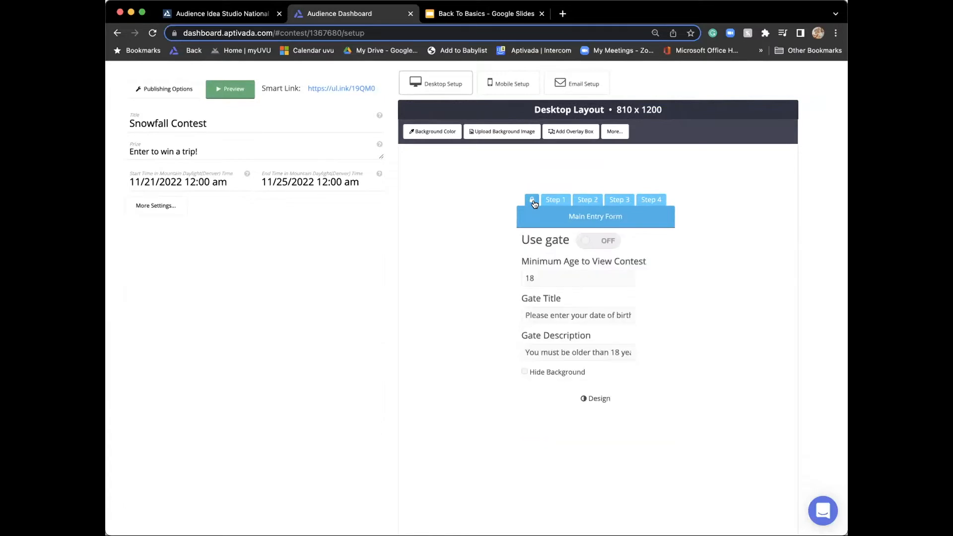
scroll(472, 233, "down", 1)
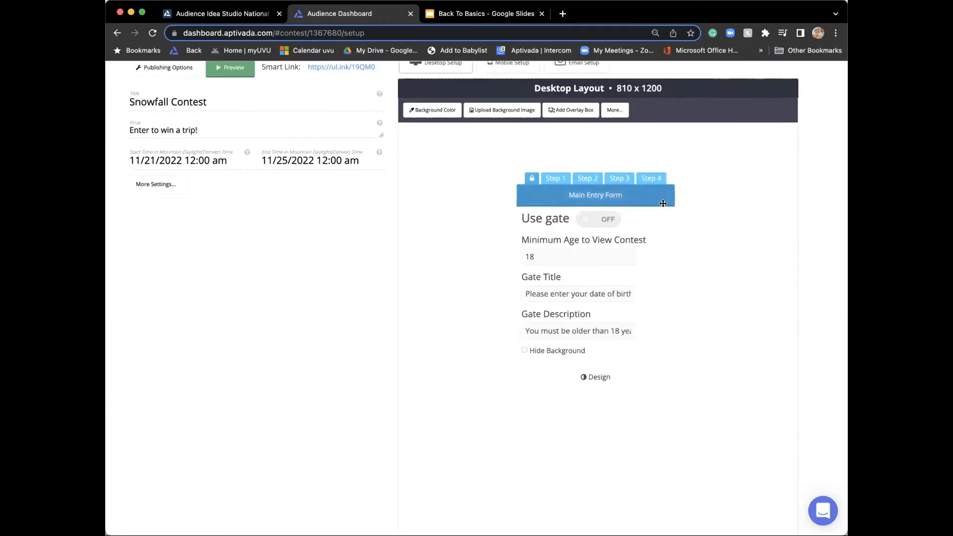
Step: Move the Main Entry Form to the left side of the desktop layout, a bit lower down, and add an overlay box
left_click_drag(645, 184, 549, 172)
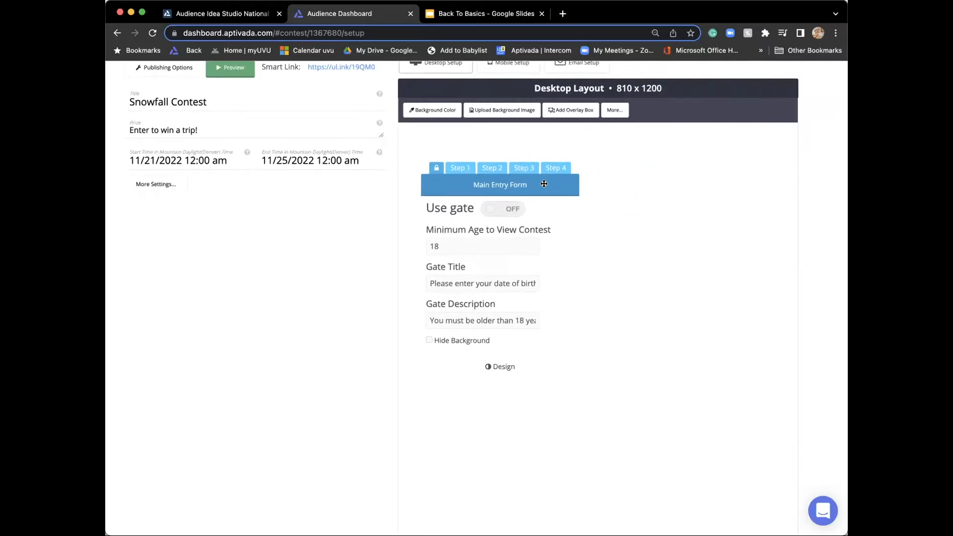
left_click(565, 108)
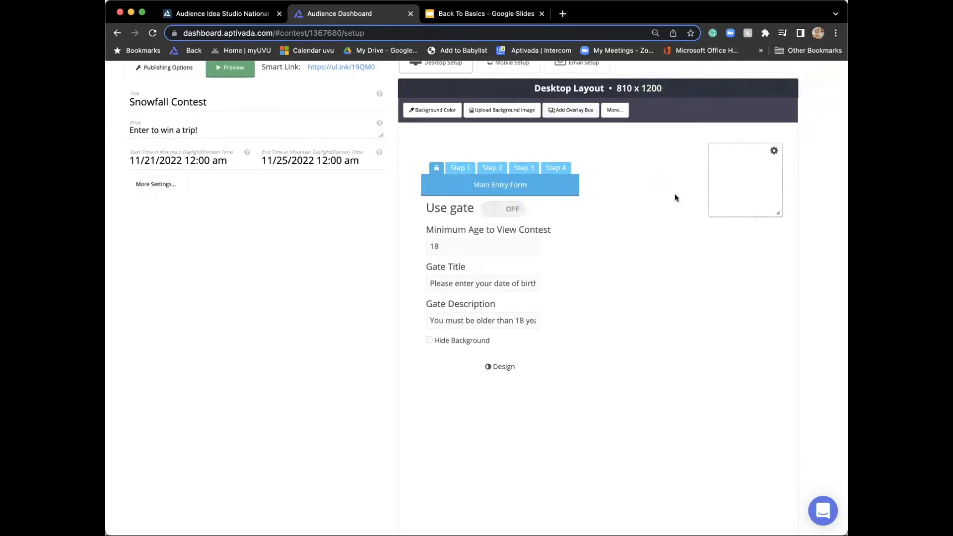
left_click_drag(564, 187, 565, 253)
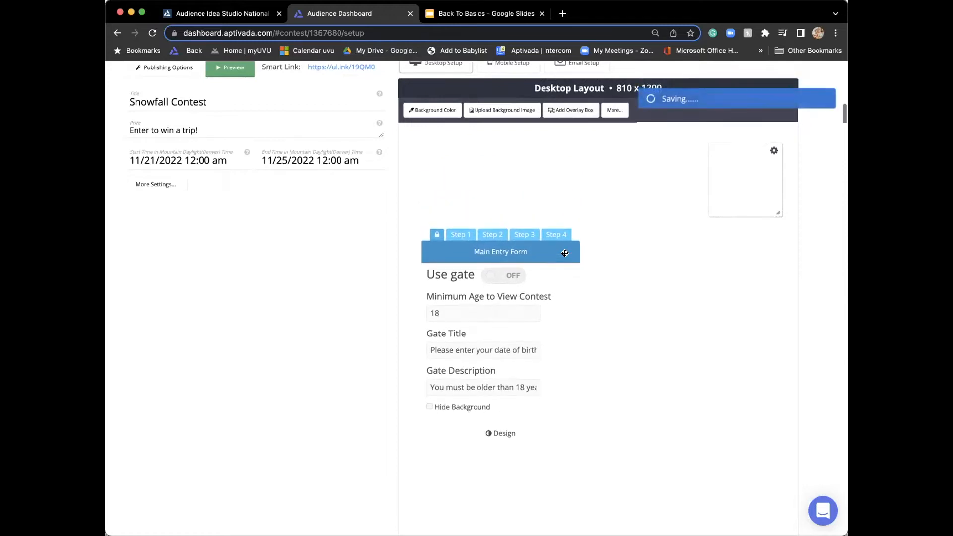
Step: Try the Use gate option by switching it on and back off, and review the gate's age, title and description fields
scroll(556, 245, "down", 2)
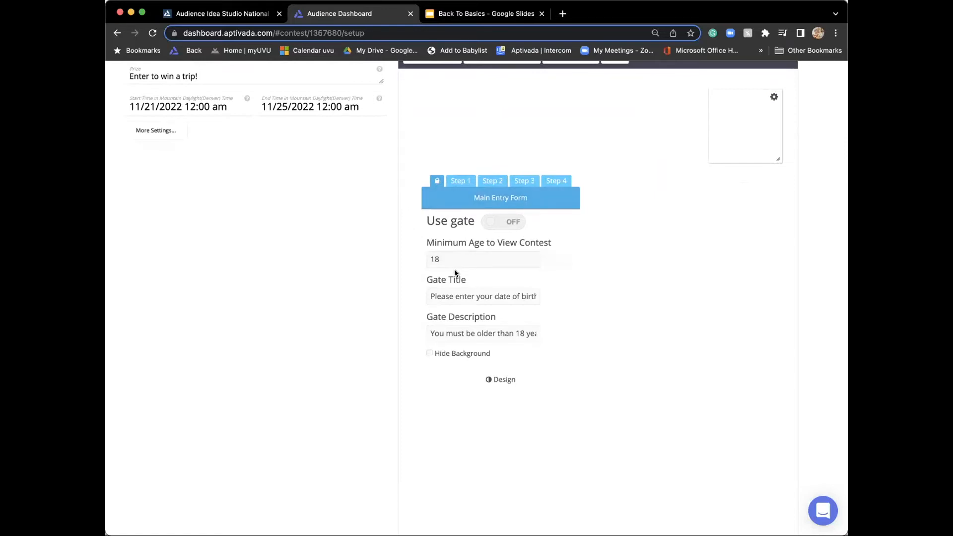
left_click(499, 226)
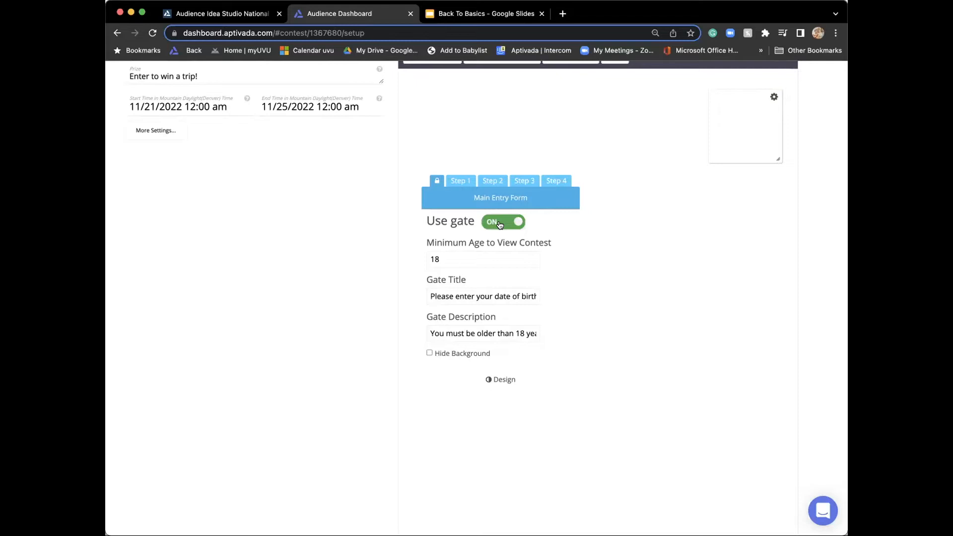
scroll(501, 225, "up", 2)
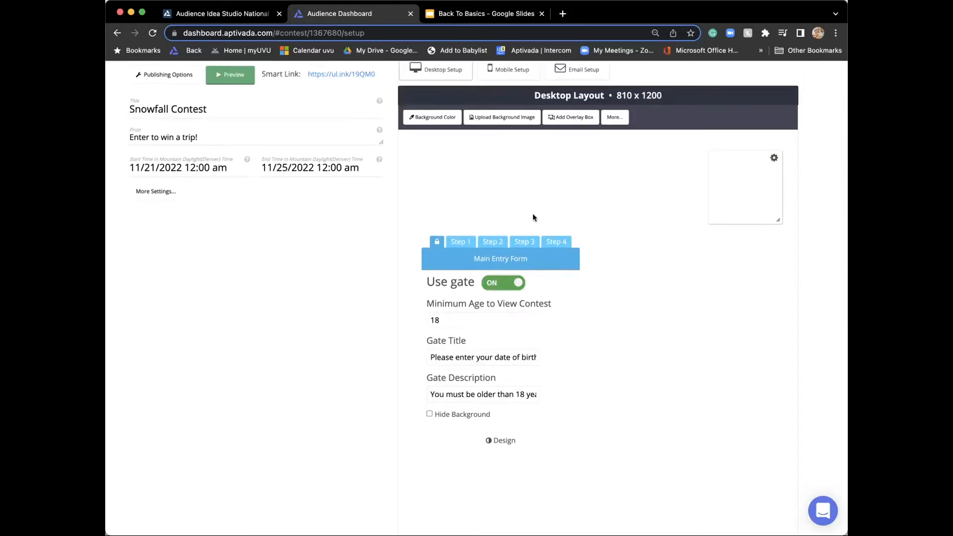
scroll(506, 241, "down", 2)
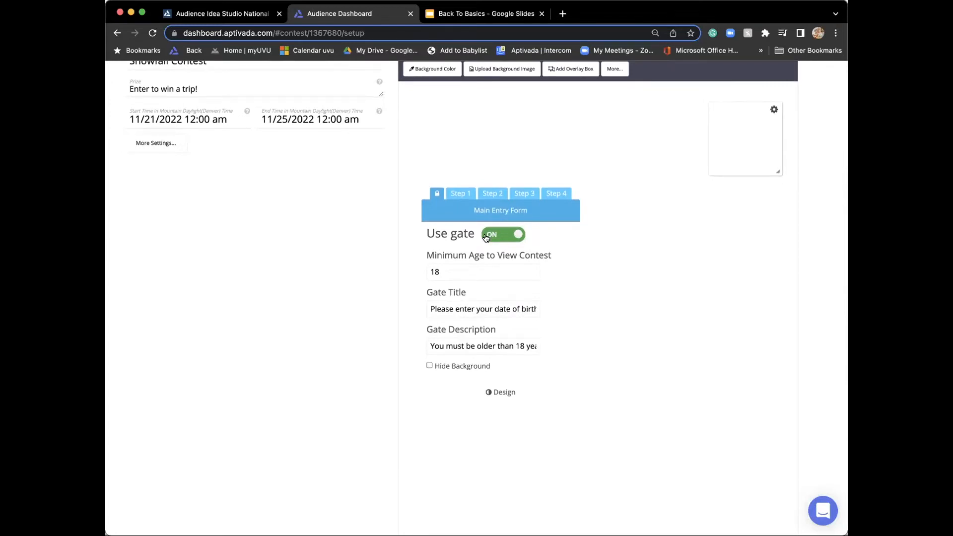
left_click(486, 238)
scroll(452, 315, "down", 2)
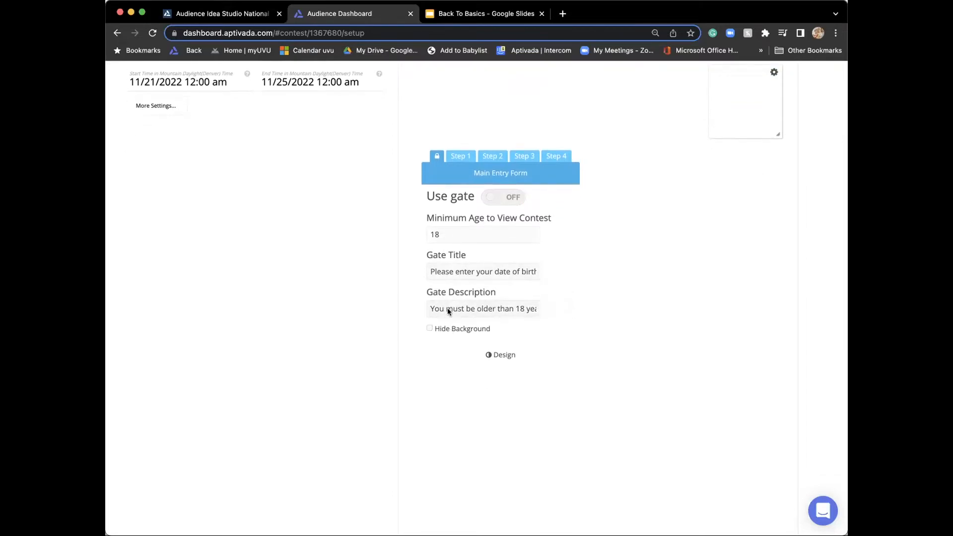
scroll(438, 276, "down", 1)
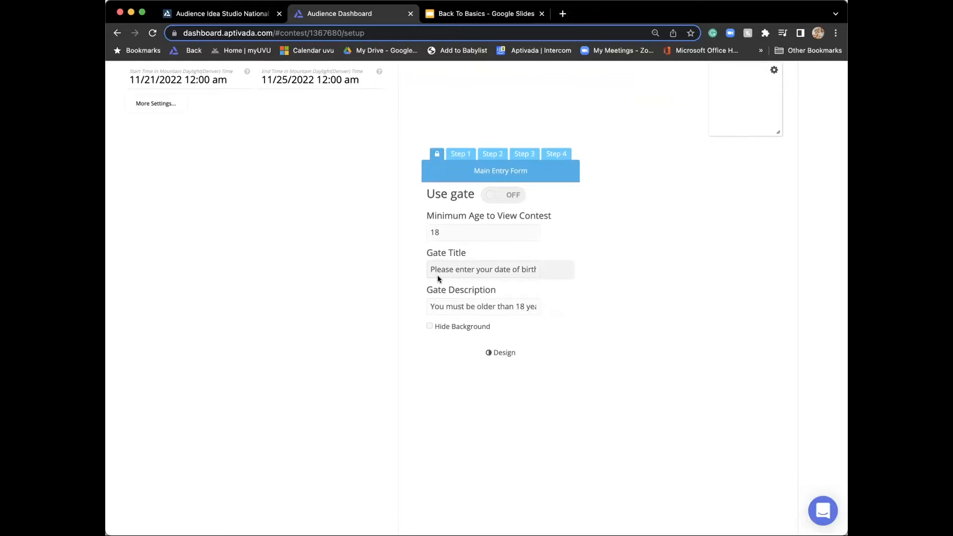
scroll(451, 242, "up", 3)
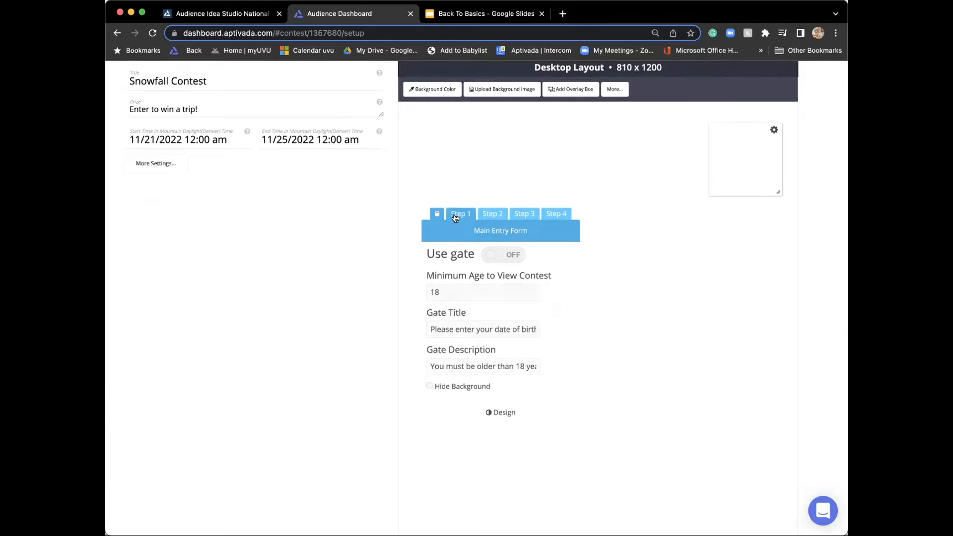
Step: Show the entry form's Step 1 Initial Sign In settings and move the form slightly higher in the desktop layout
left_click(456, 217)
scroll(482, 221, "down", 1)
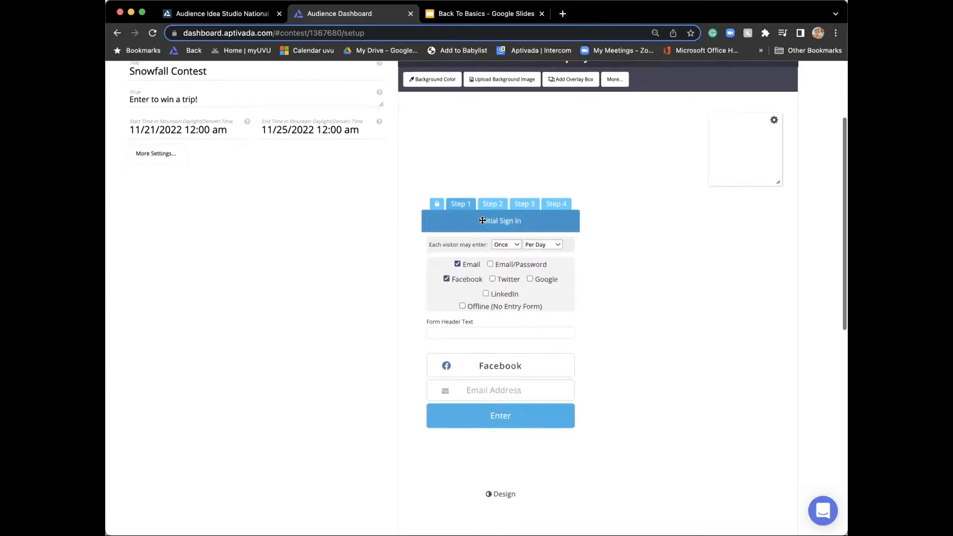
left_click_drag(482, 221, 490, 171)
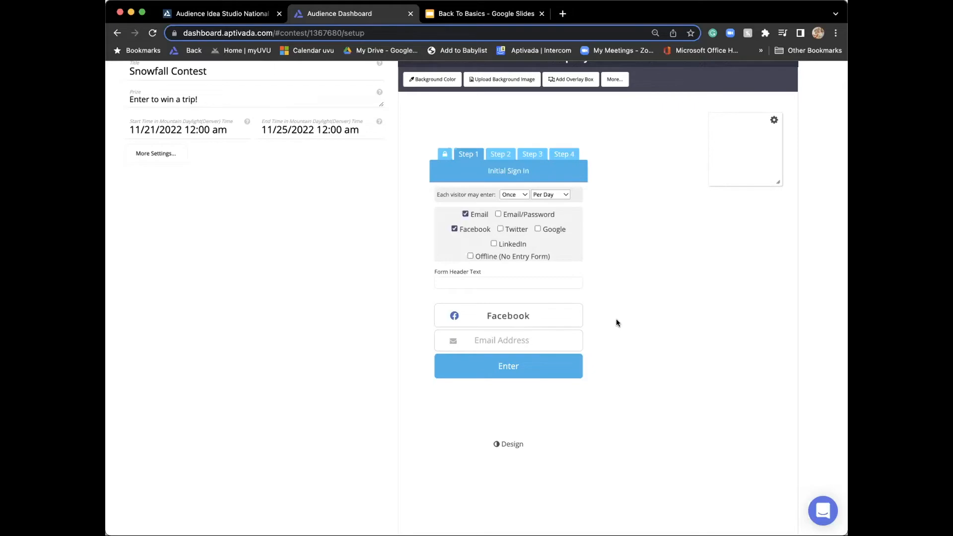
Step: Try enabling the Twitter and Google sign-in options for Initial Sign In, and disable both again
left_click(500, 229)
left_click(538, 228)
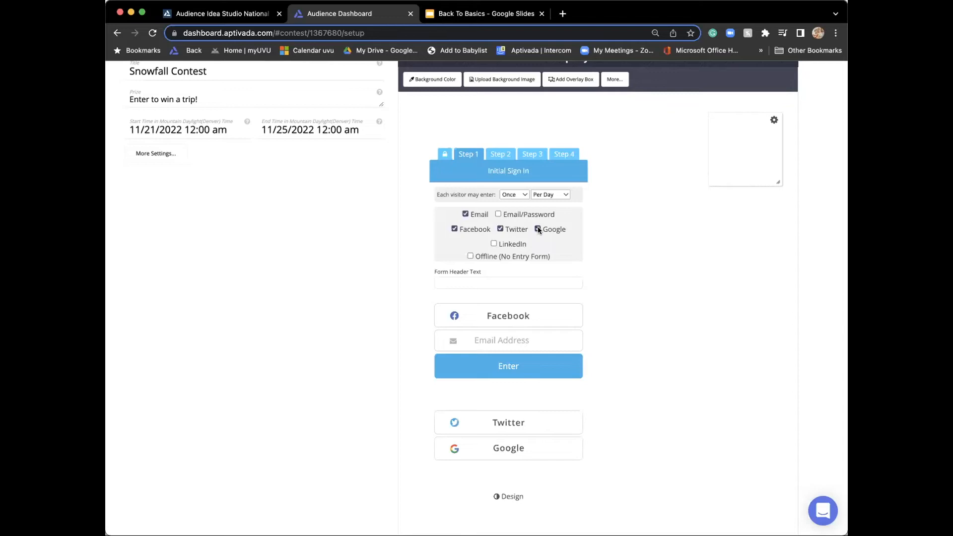
left_click(538, 228)
left_click(500, 229)
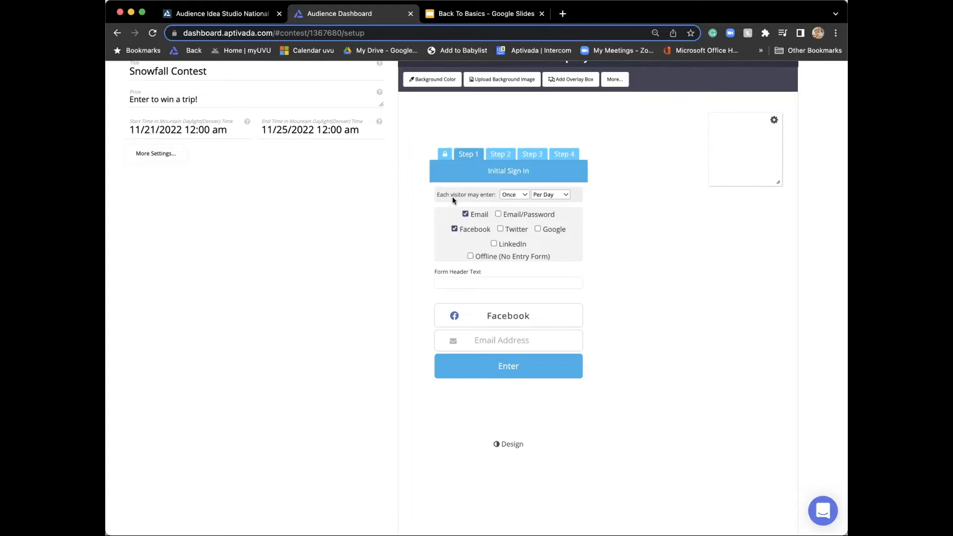
Step: Review the entry frequency choices and limit each visitor's entries to Once Total
left_click(516, 195)
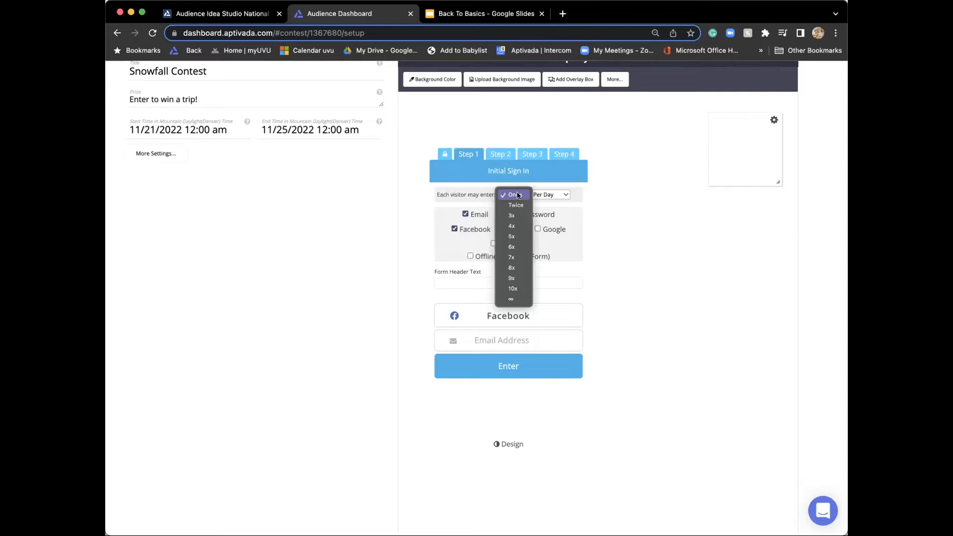
left_click(588, 196)
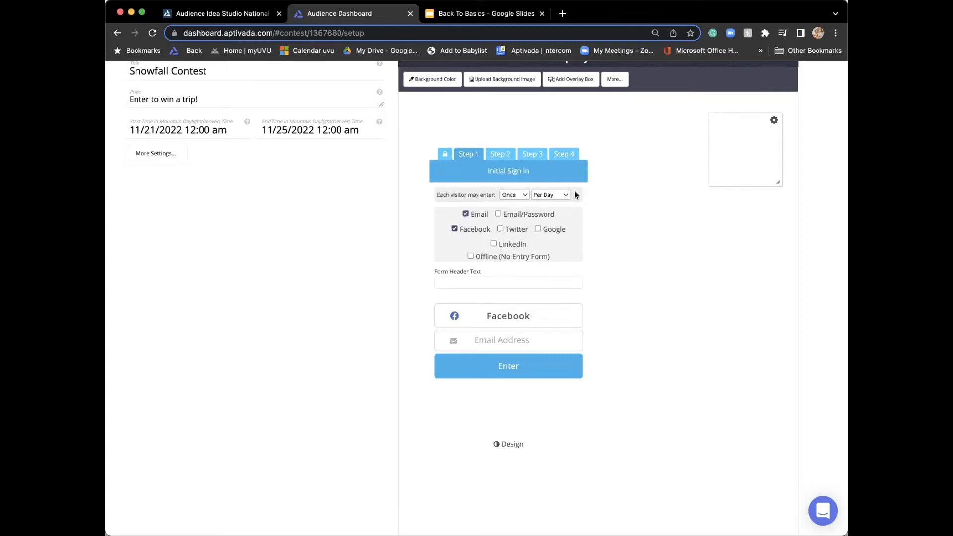
left_click(526, 194)
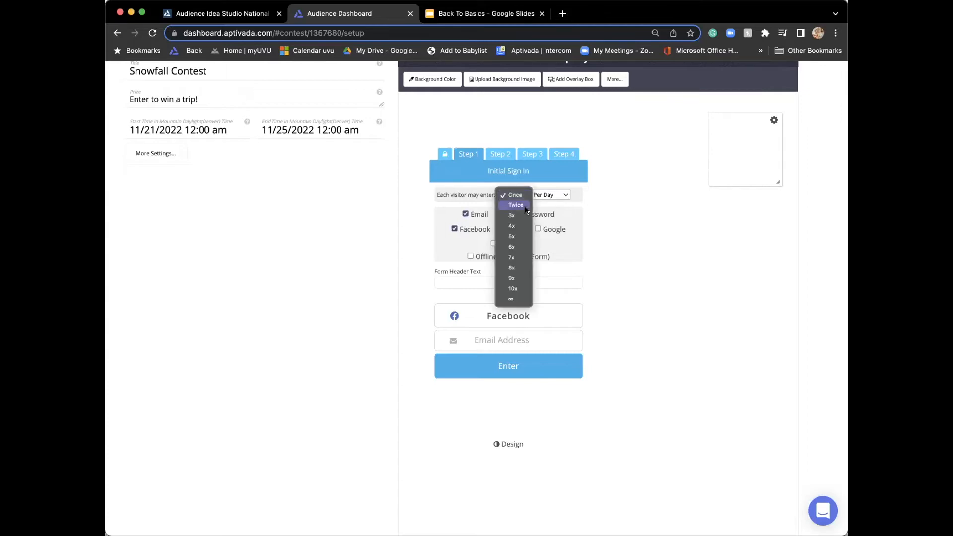
left_click(551, 195)
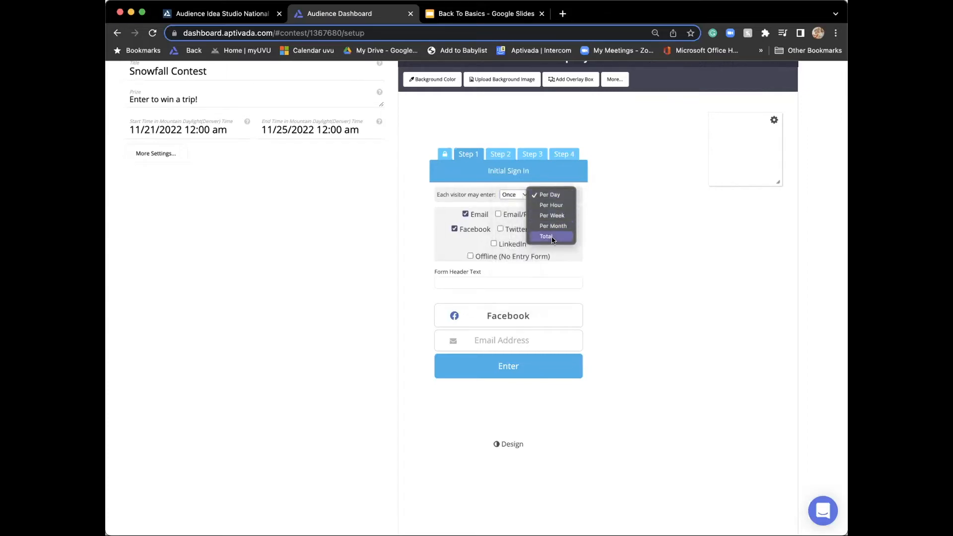
key("Down")
key("Down")
key("Down")
key("Down")
key("Return")
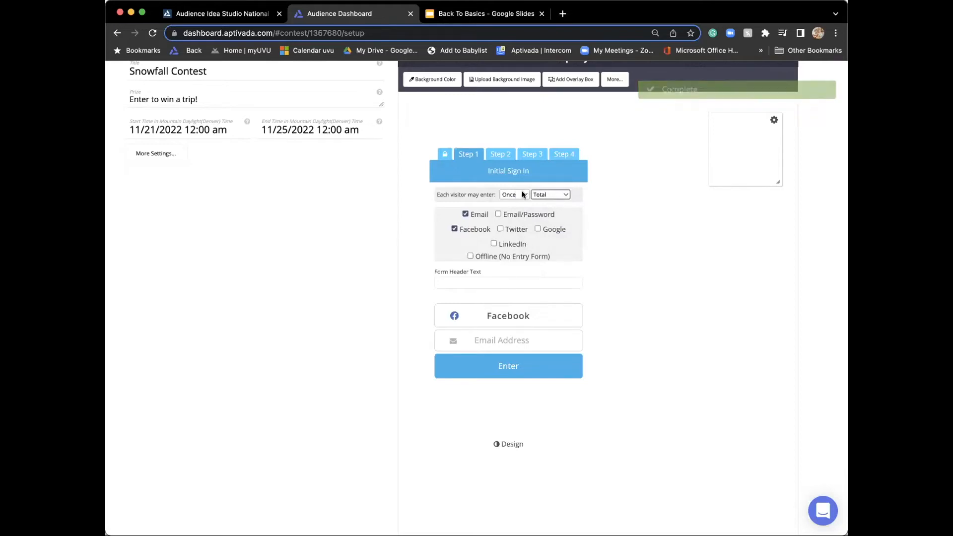
Step: Change the visitor entry limit to Once Per Week
left_click(524, 195)
left_click(537, 196)
left_click(549, 195)
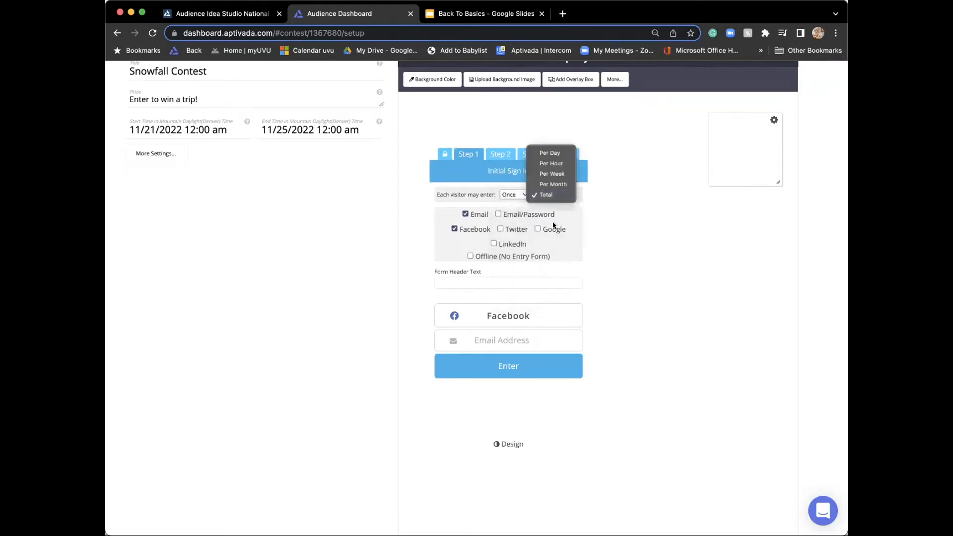
left_click(564, 177)
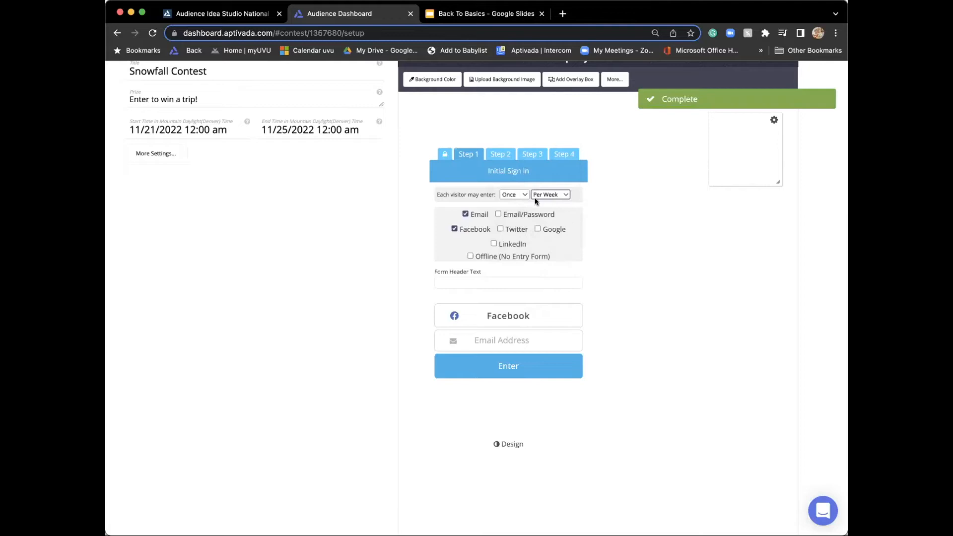
Step: Allow each visitor to enter Twice Per Day
left_click(521, 195)
left_click(558, 194)
left_click(558, 194)
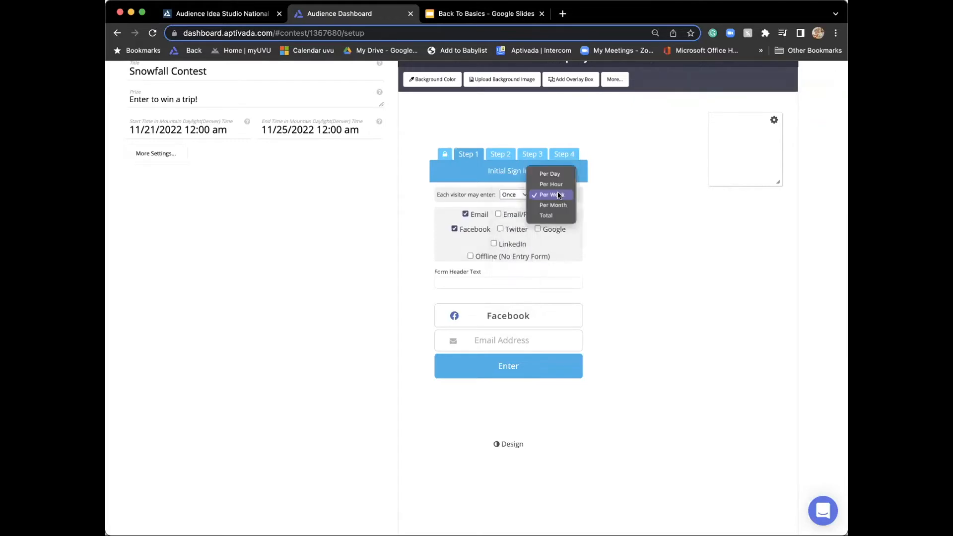
left_click(517, 196)
left_click(517, 196)
left_click(511, 205)
left_click(550, 194)
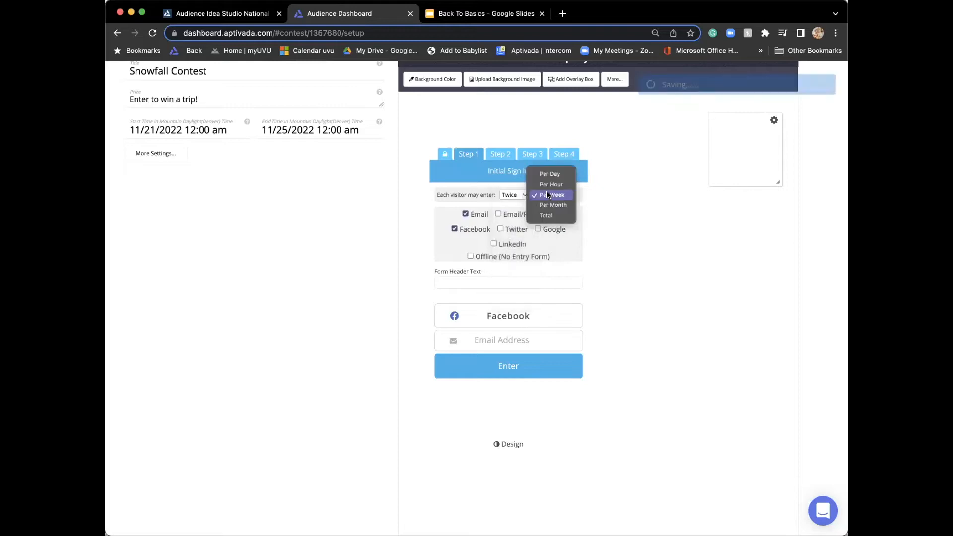
left_click(559, 175)
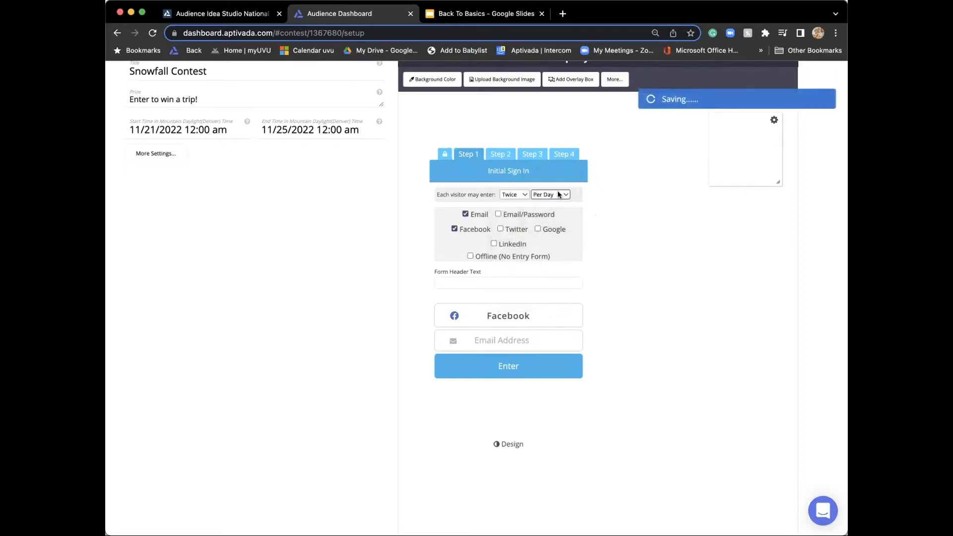
Step: Show the Step 2 Main Entry Form and review the user fields that can be added to it
left_click(502, 152)
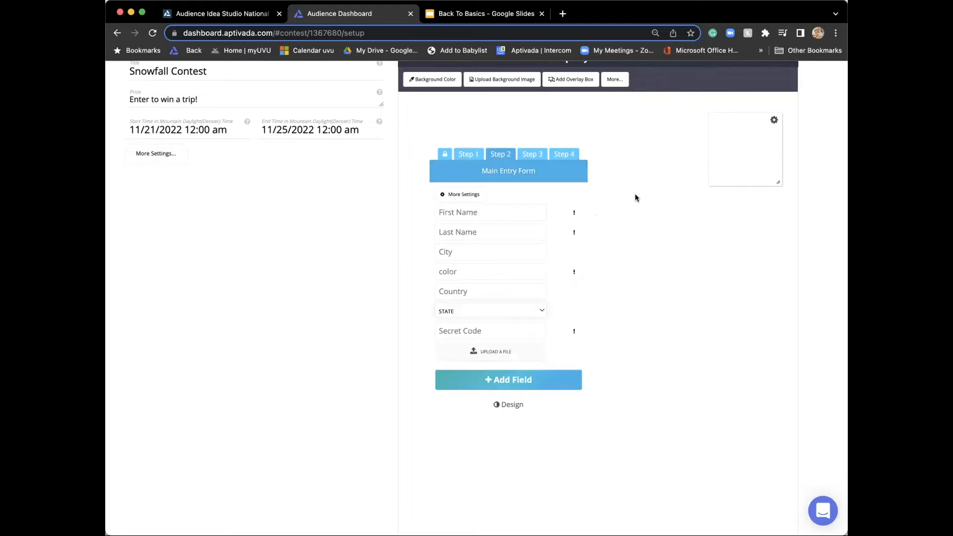
mouse_move(519, 216)
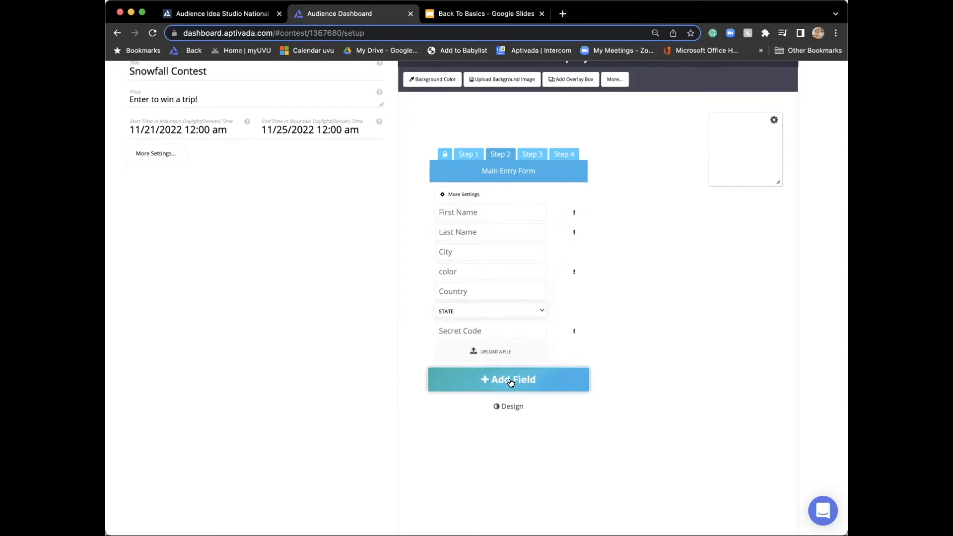
left_click(511, 382)
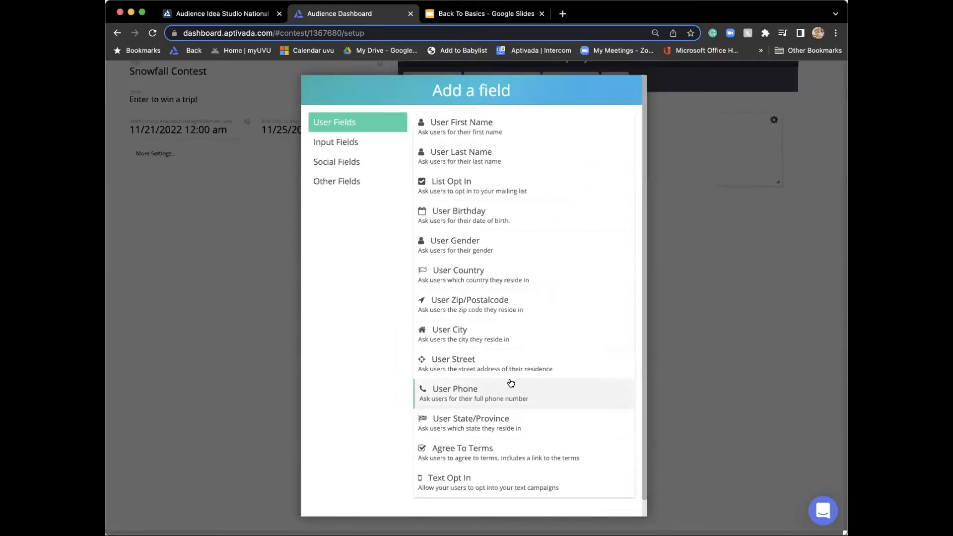
left_click(675, 174)
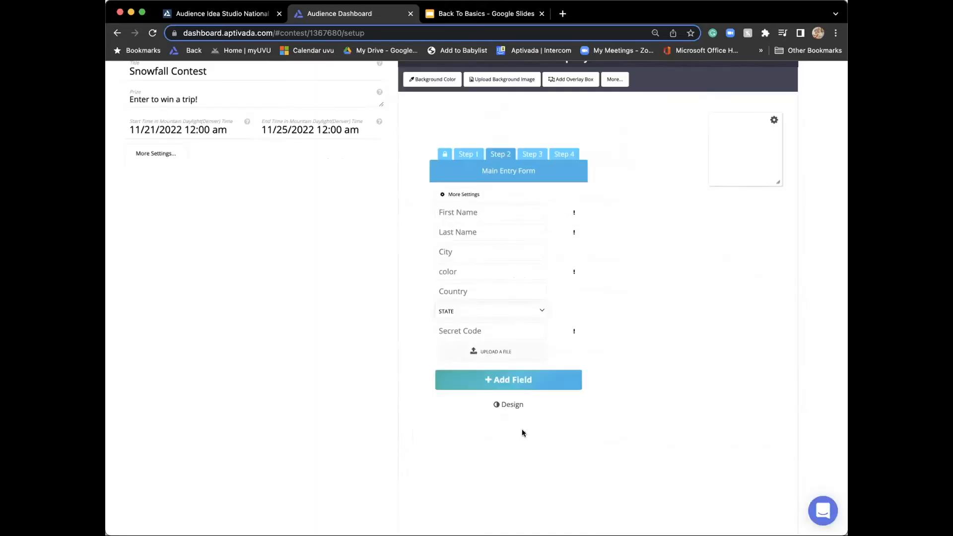
left_click(515, 380)
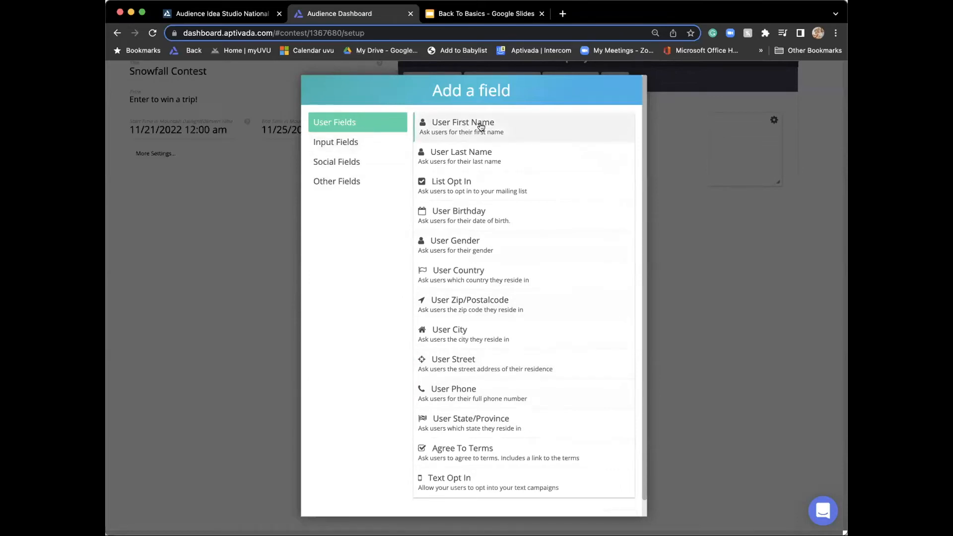
scroll(480, 124, "up", 2)
scroll(512, 256, "down", 1)
scroll(513, 257, "up", 1)
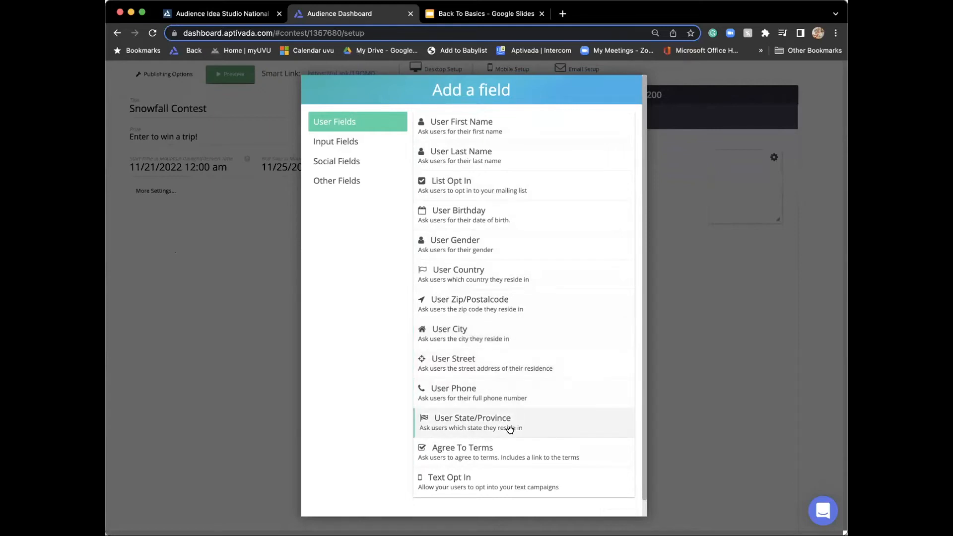
Step: Start an Input Checkbox field for the Main Entry Form with Prechecked on and Required For Entry off
left_click(380, 145)
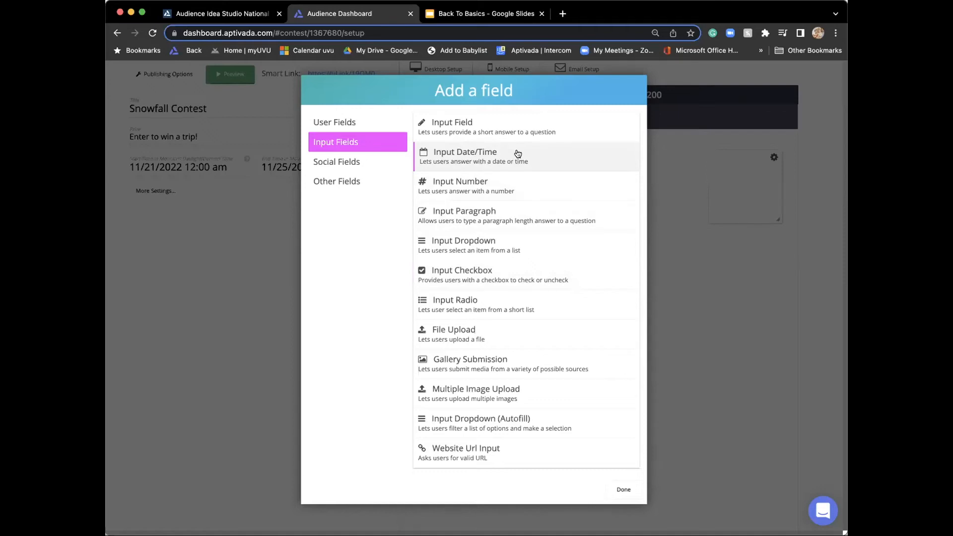
scroll(496, 286, "down", 3)
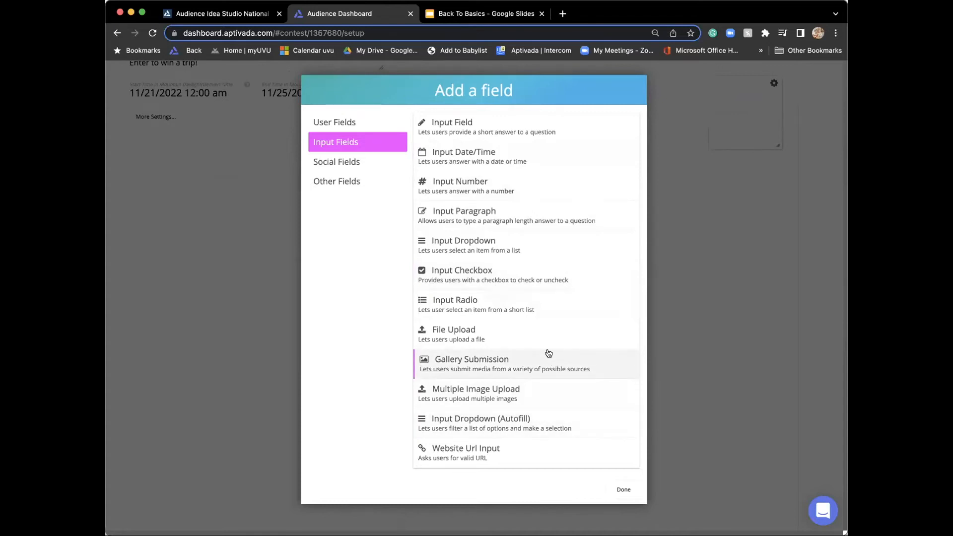
left_click(495, 276)
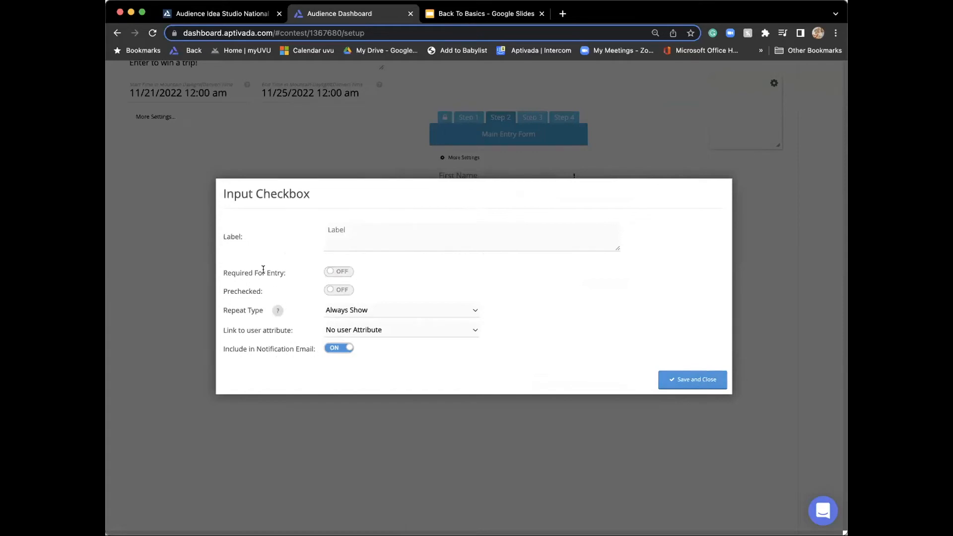
left_click(349, 272)
left_click(349, 272)
left_click(343, 273)
left_click(341, 291)
left_click(337, 271)
left_click_drag(223, 309, 284, 311)
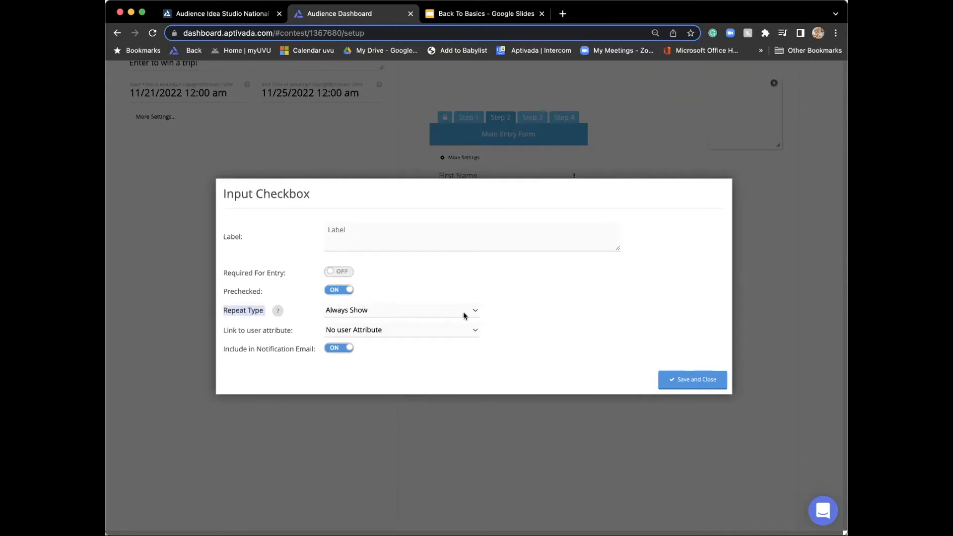
Step: Try the Hide after First Completion repeat type, return it to Always Show, and review the other repeat options
left_click(427, 311)
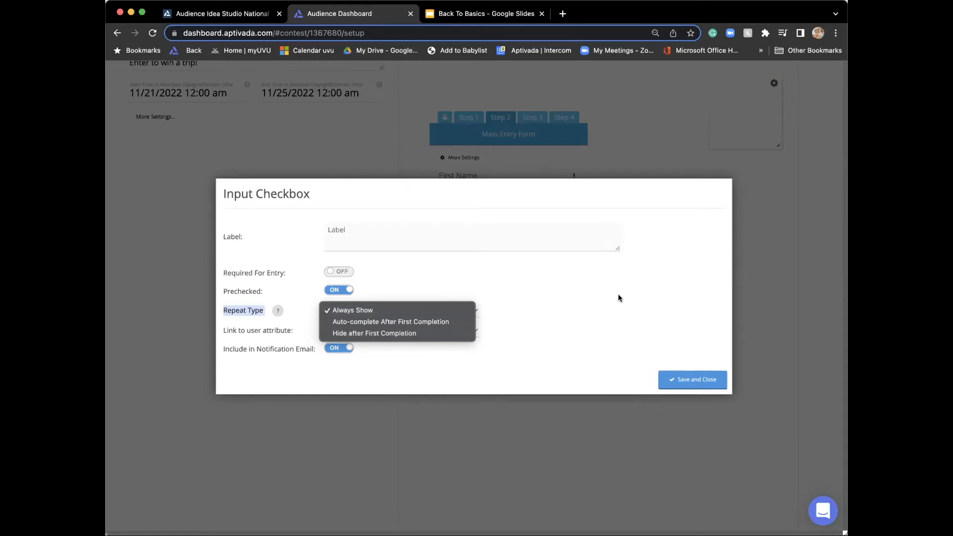
left_click(370, 334)
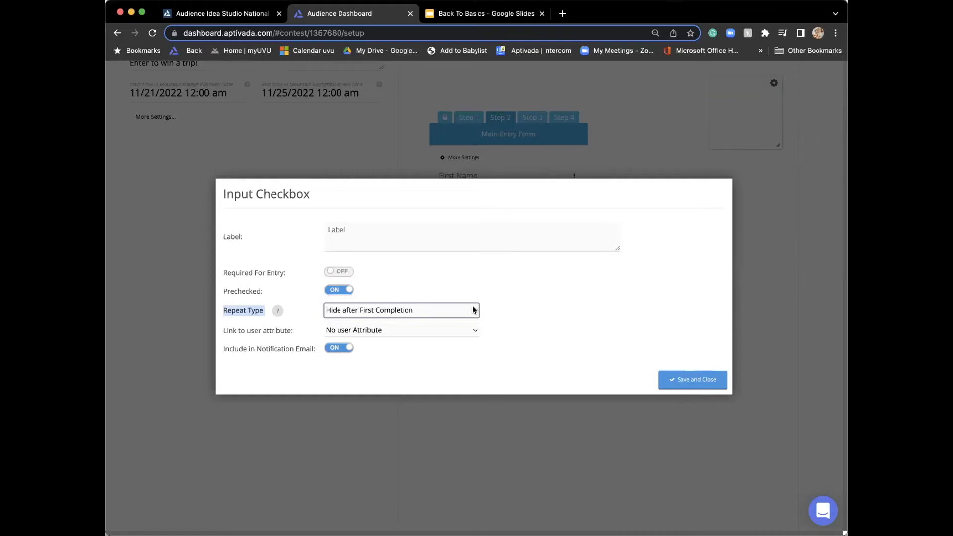
left_click(476, 310)
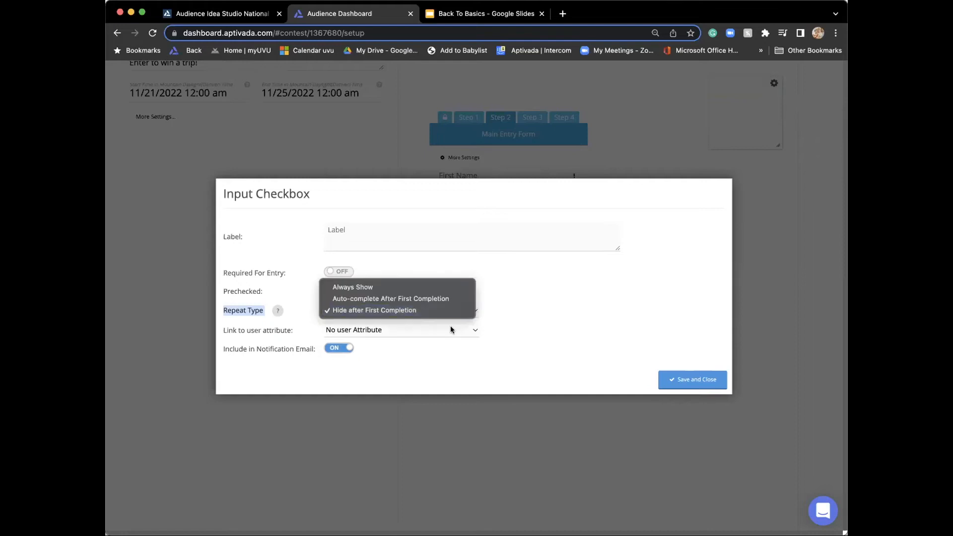
left_click(387, 288)
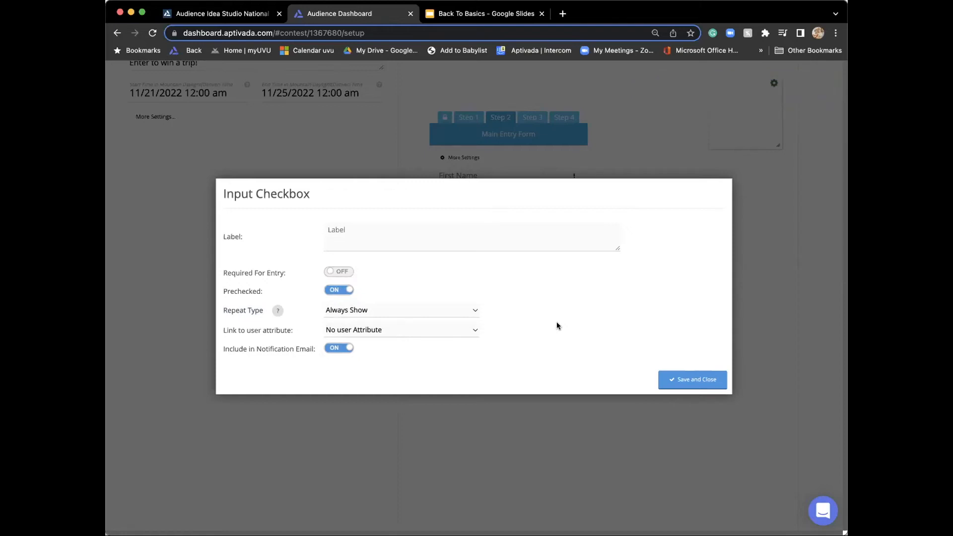
left_click(475, 310)
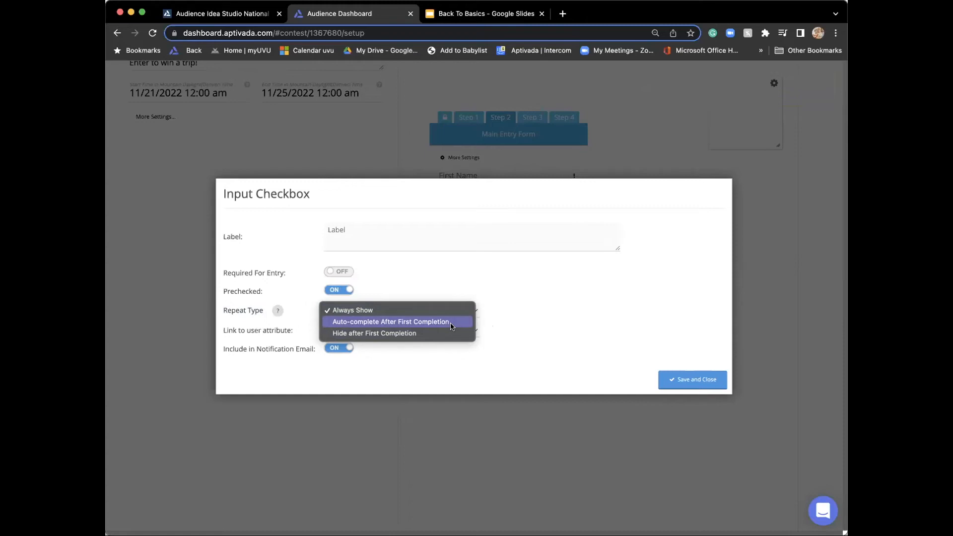
left_click(537, 312)
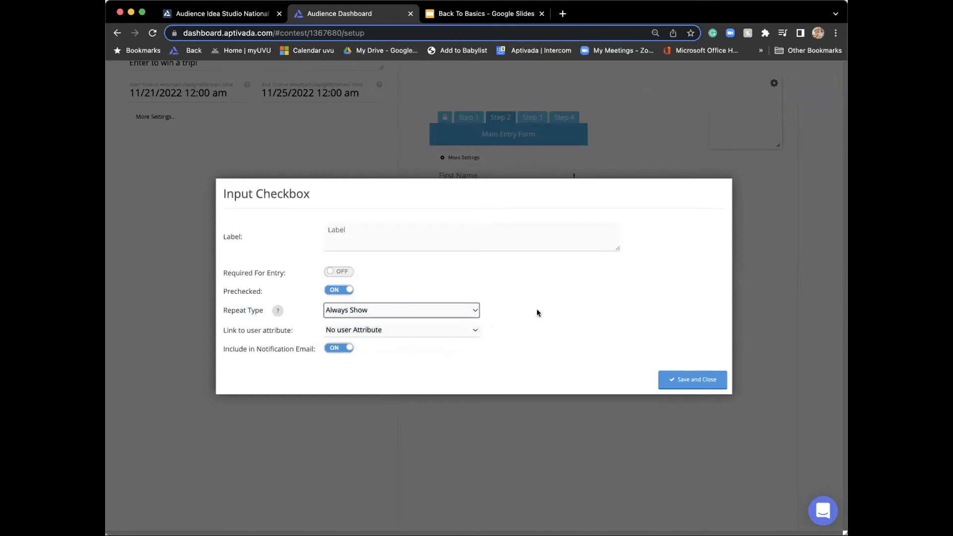
left_click(523, 342)
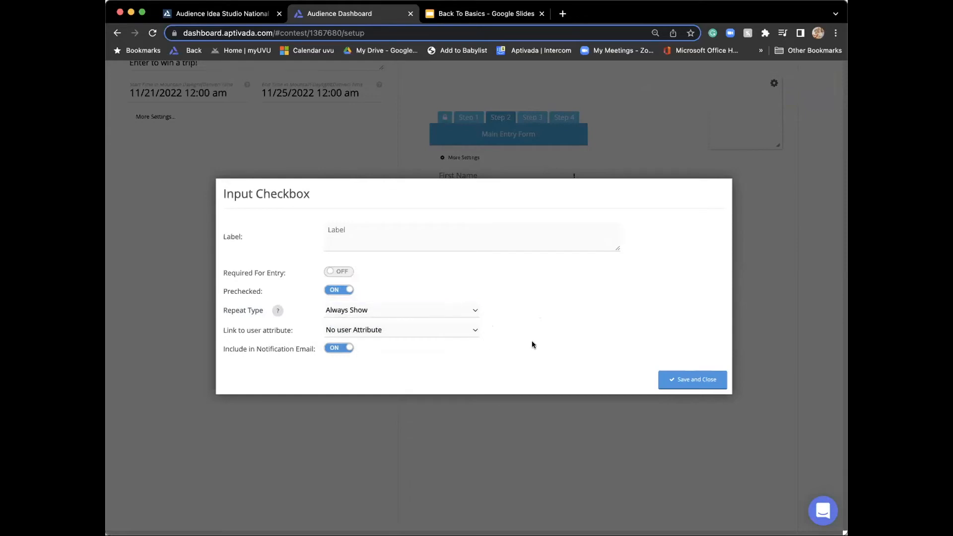
Step: Save the new checkbox field, labelled "test", and place it between Last Name and City in the form
left_click(710, 385)
mouse_move(505, 340)
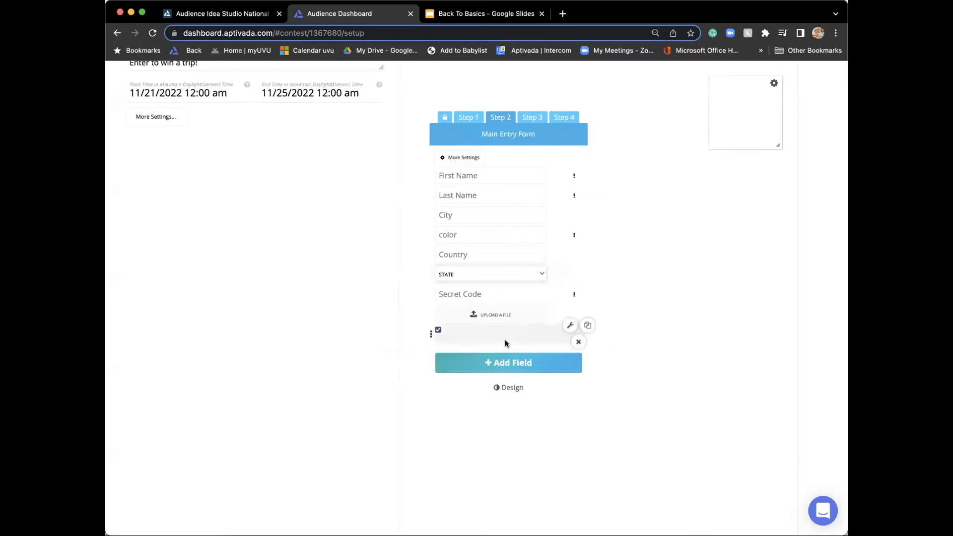
left_click(544, 341)
left_click(372, 228)
type("test")
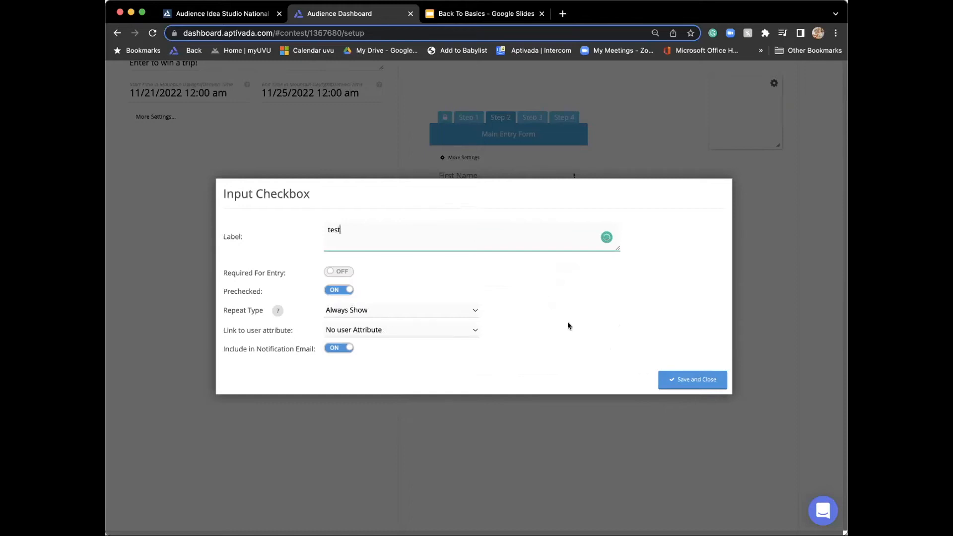
left_click(702, 374)
left_click_drag(529, 335, 561, 217)
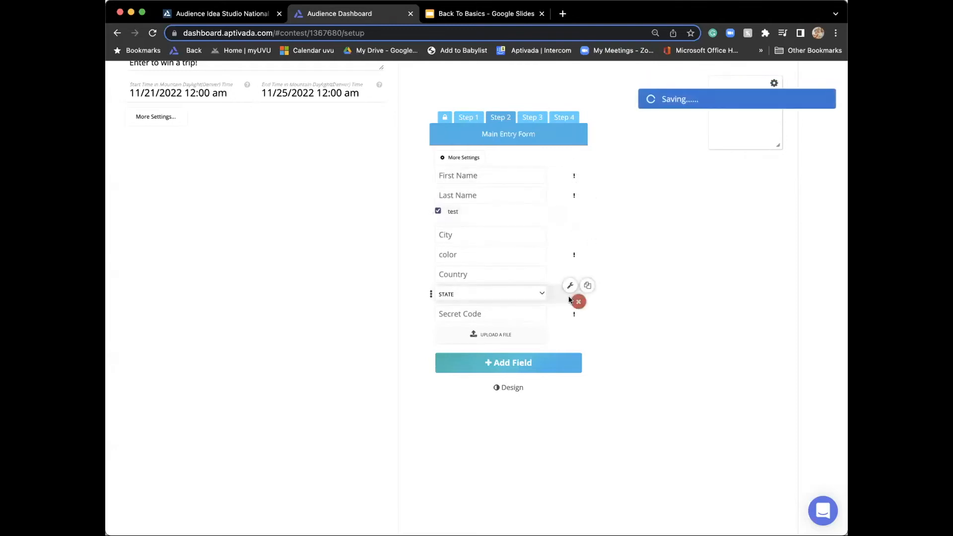
scroll(564, 310, "down", 1)
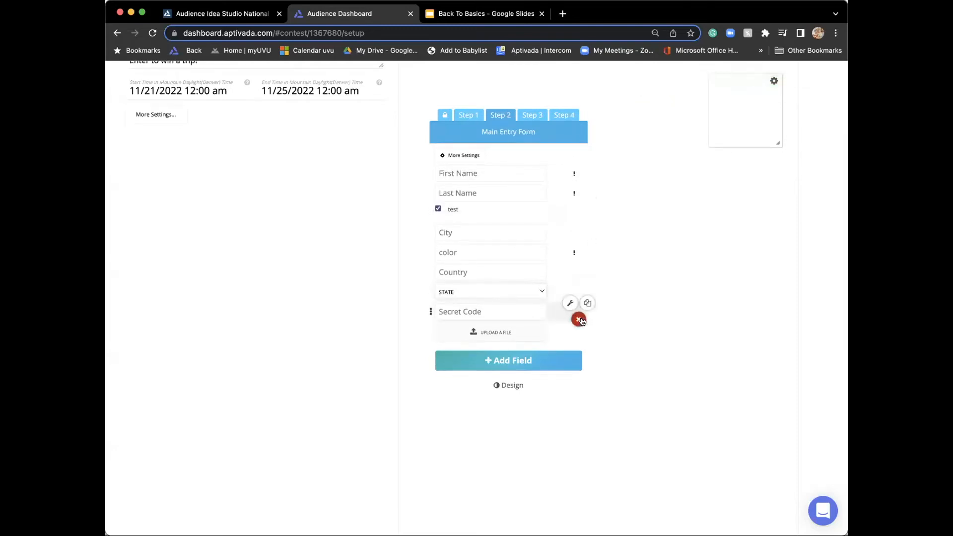
Step: Delete the Secret Code field and move the "test" checkbox between Country and State in the Main Entry Form
left_click(579, 320)
left_click(635, 309)
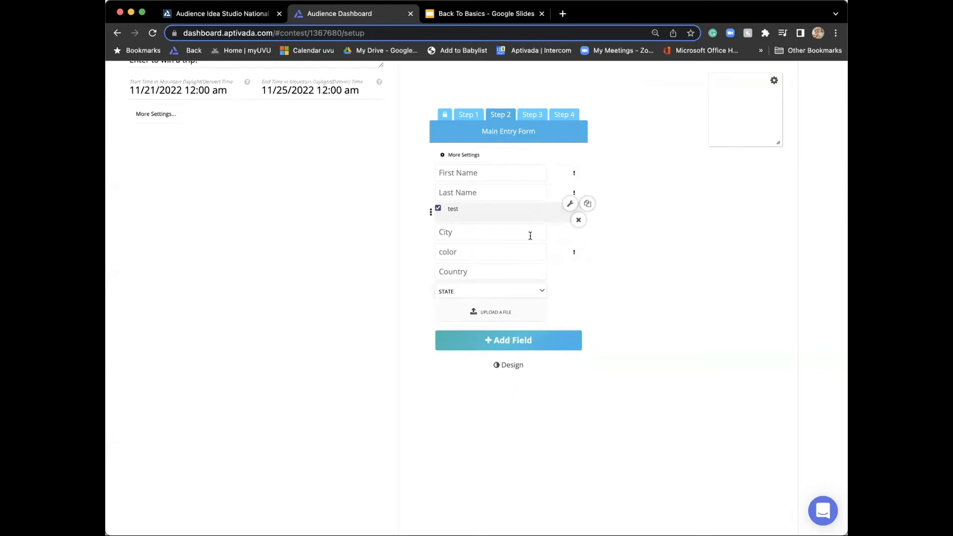
scroll(371, 212, "up", 4)
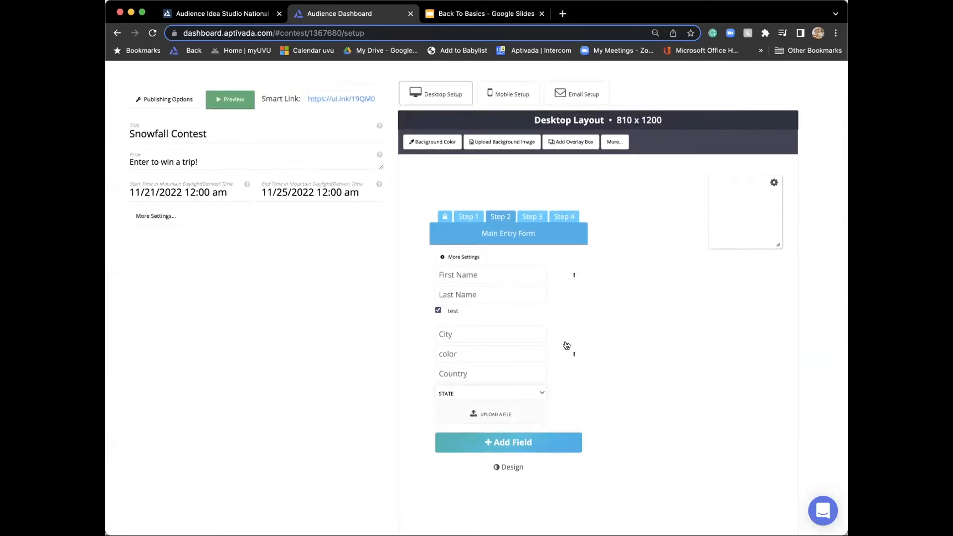
scroll(568, 344, "down", 2)
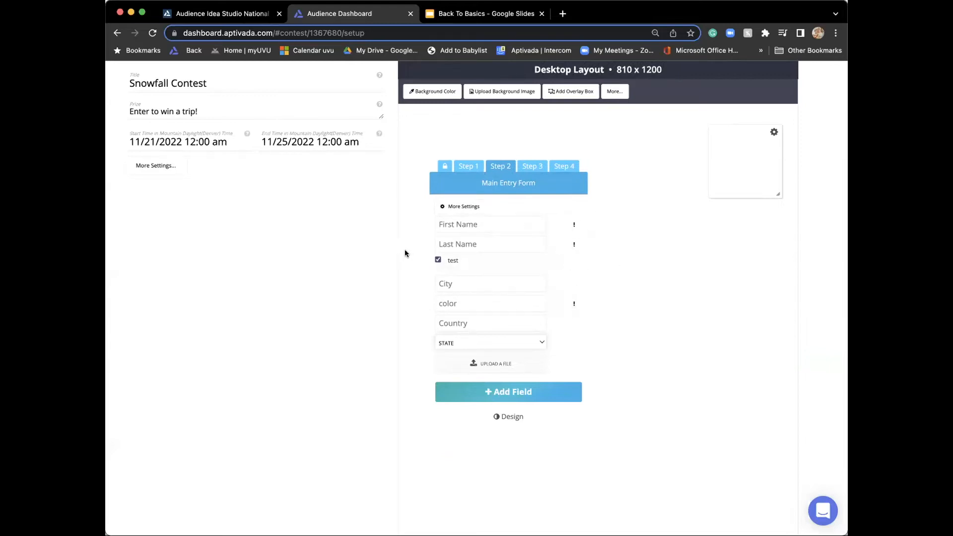
scroll(404, 250, "down", 1)
left_click_drag(501, 255, 498, 313)
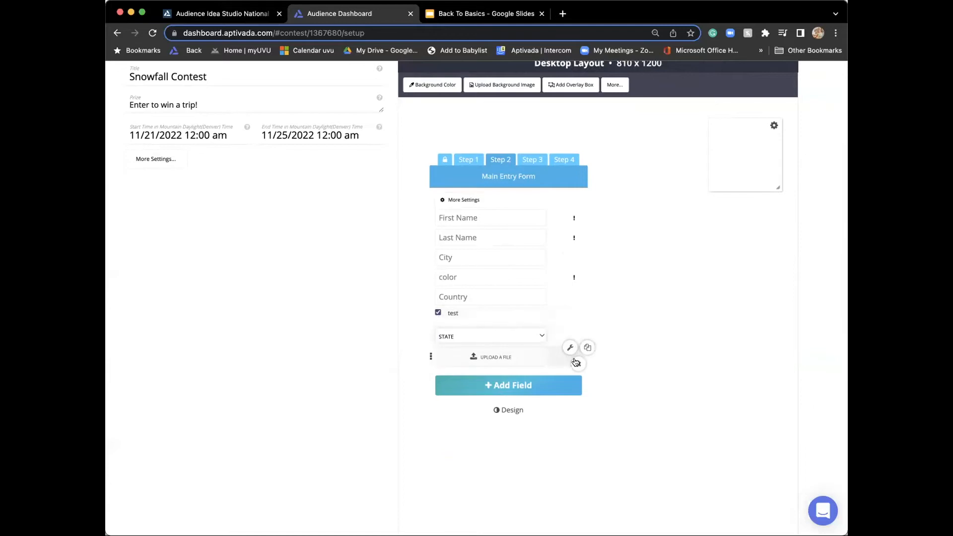
Step: Delete the file upload field and the Country field from the Main Entry Form
left_click(579, 363)
left_click(639, 309)
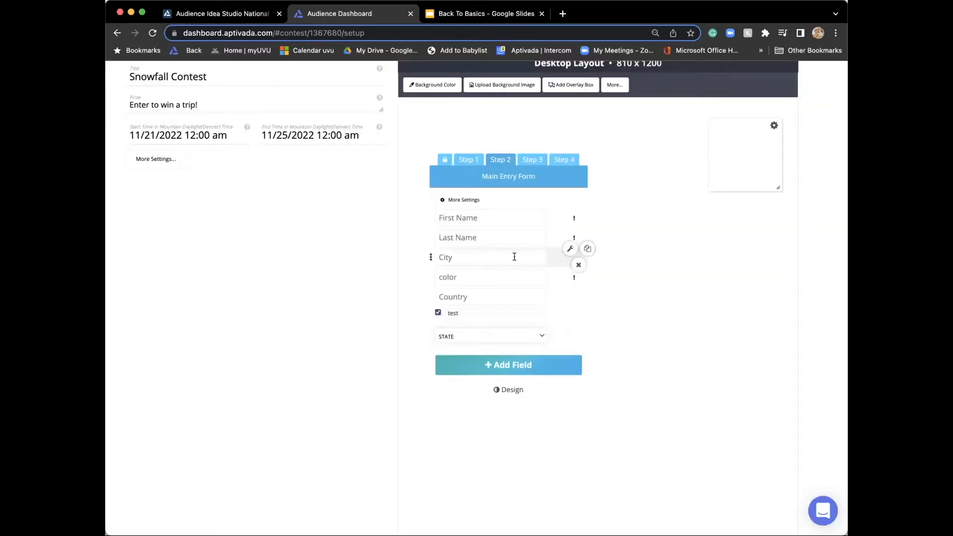
left_click(579, 304)
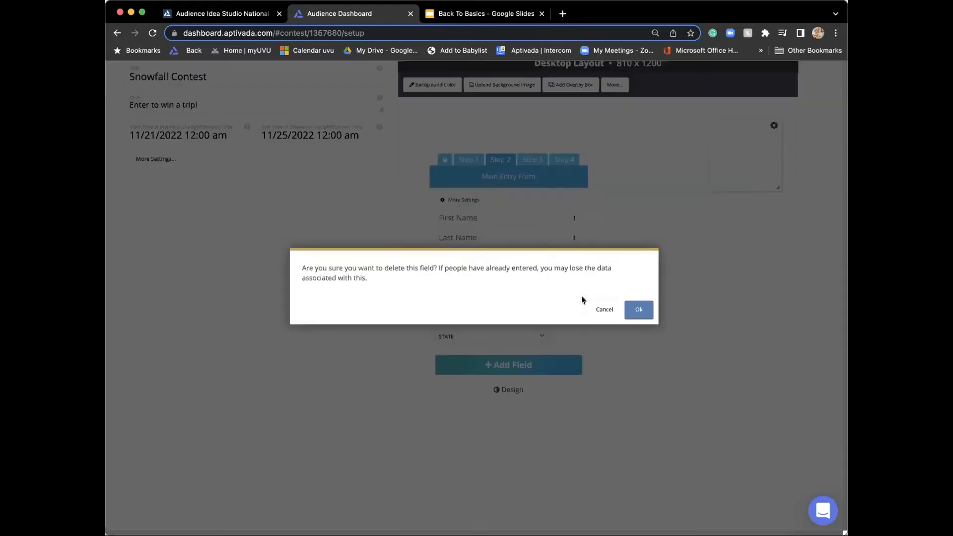
left_click(650, 310)
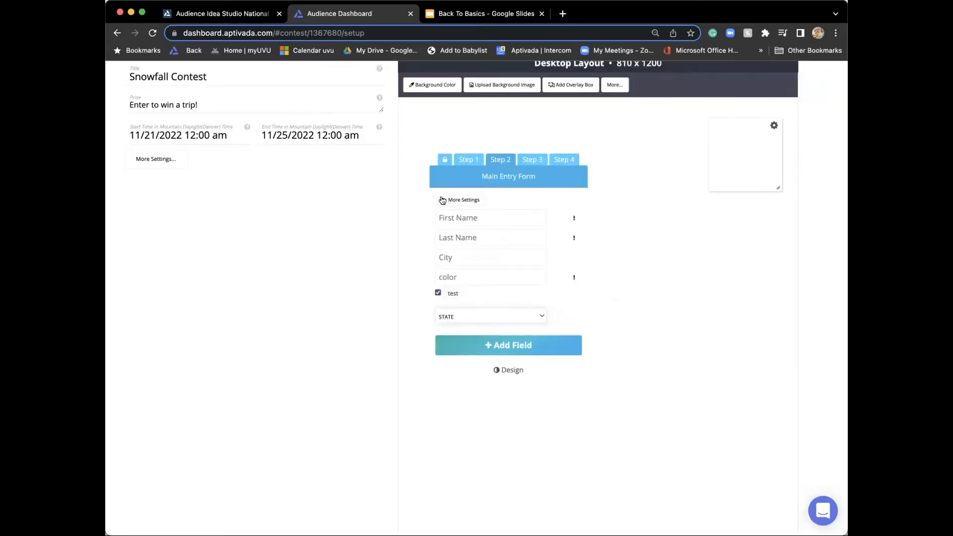
Step: Add an Instagram Follow social field to the Step 3 Bonus Form and save it with its default settings
left_click(532, 159)
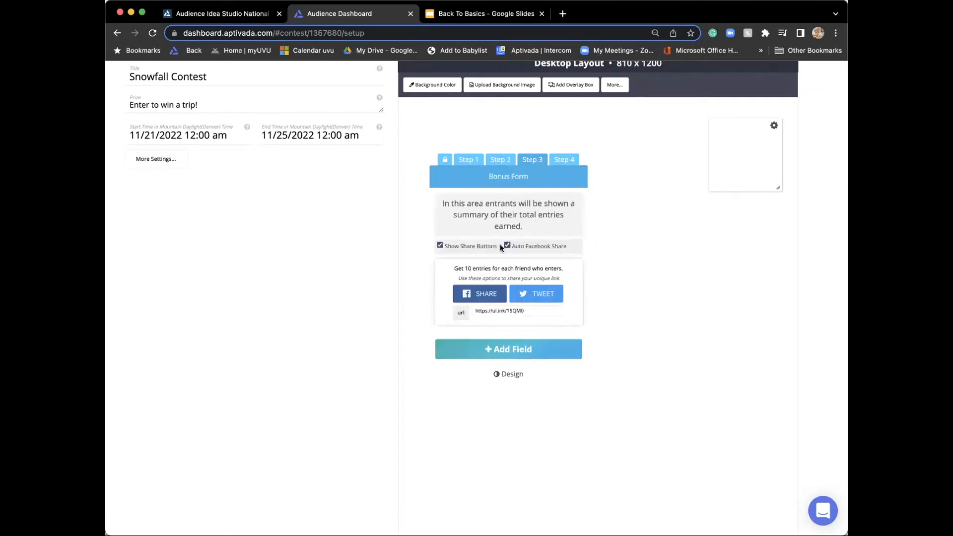
left_click(481, 354)
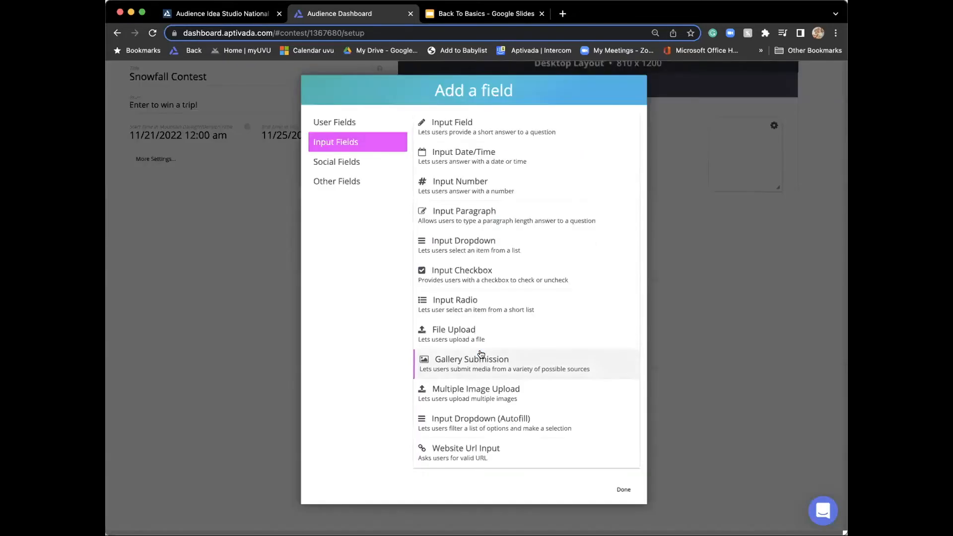
left_click(358, 172)
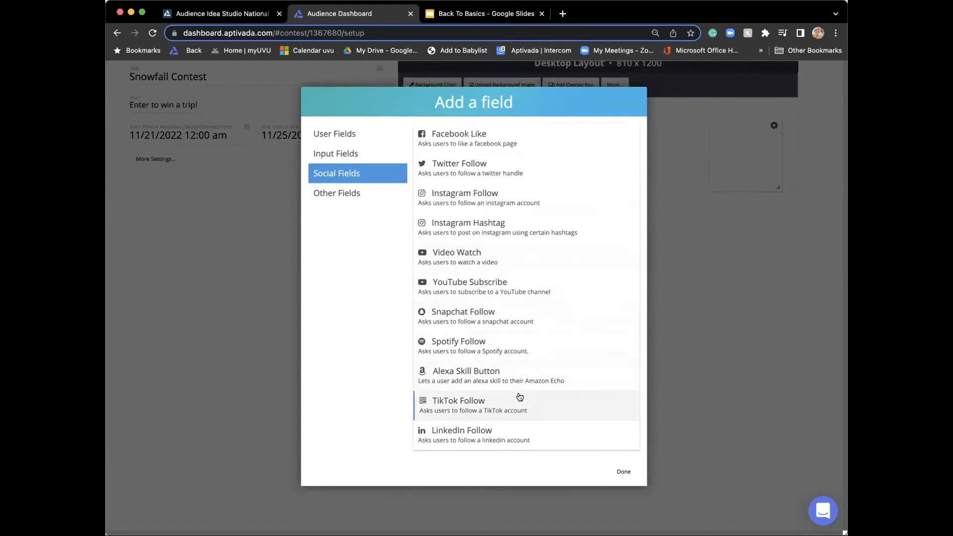
left_click(505, 201)
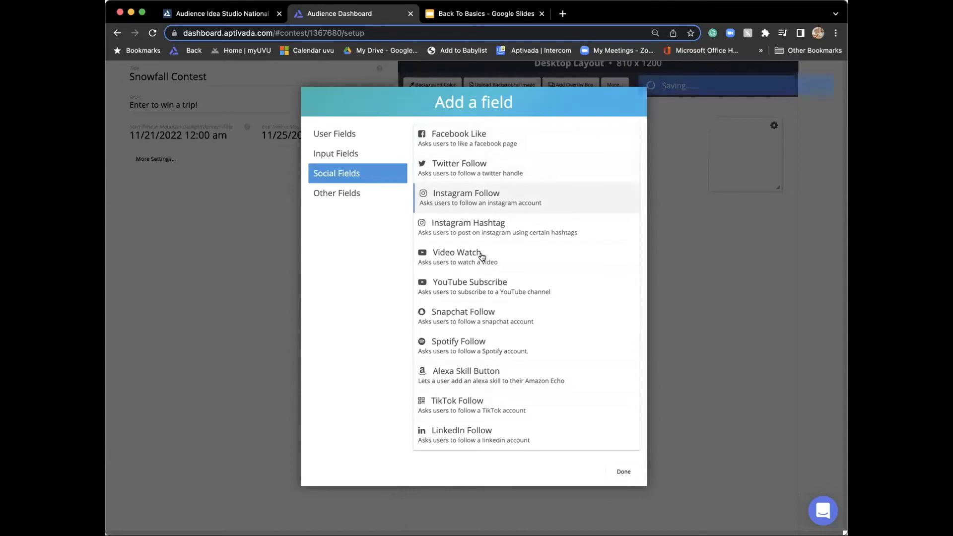
left_click(348, 266)
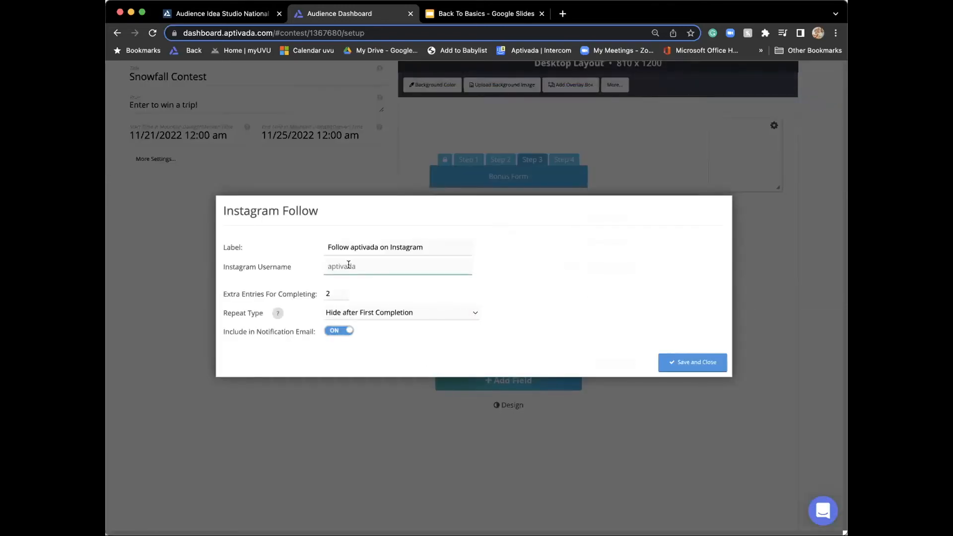
left_click(697, 363)
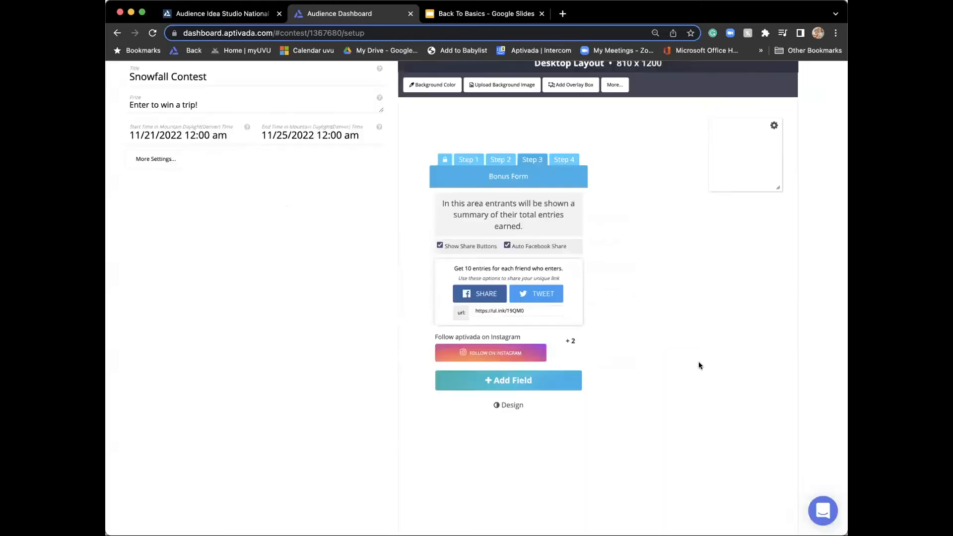
Step: Set the Instagram Follow field's extra entries for completing to 50 and save it
mouse_move(558, 354)
left_click(570, 337)
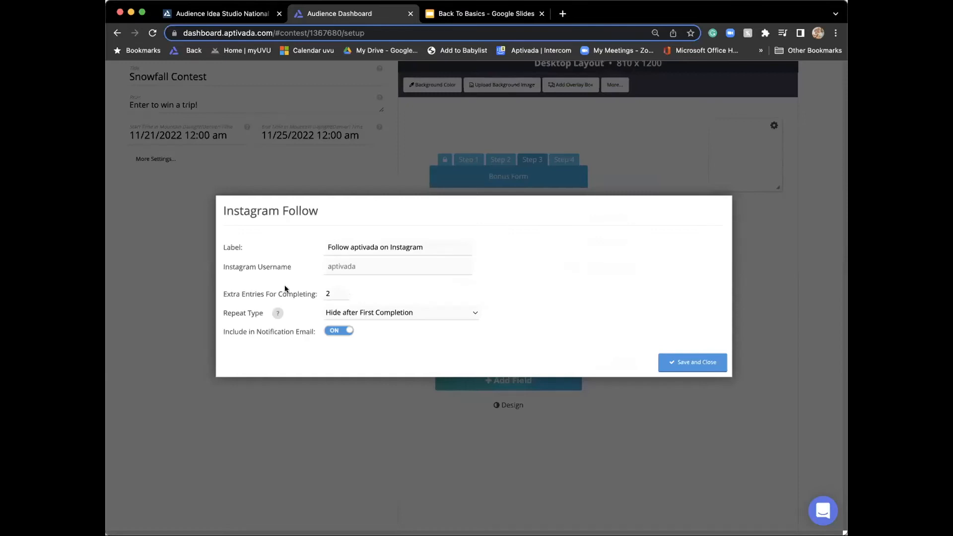
left_click(329, 293)
key("BackSpace")
type("50")
left_click(709, 362)
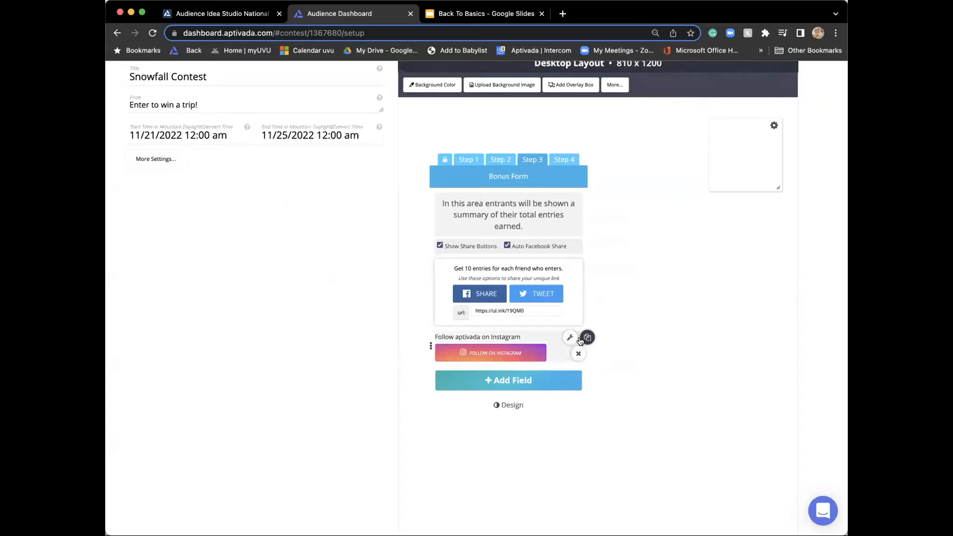
Step: Try to add a Facebook Like social field, labelled "Like us on Facebook", to the Bonus Form
left_click(554, 385)
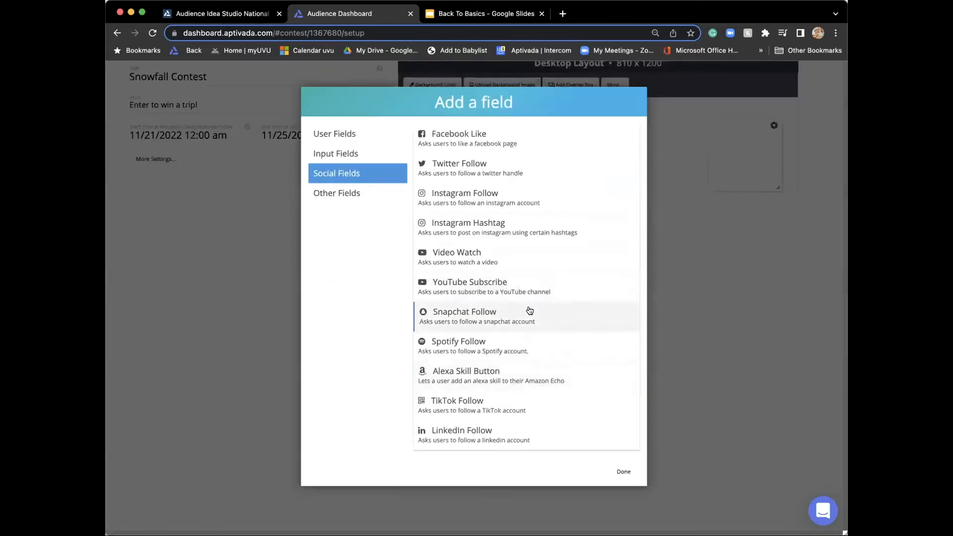
left_click(464, 135)
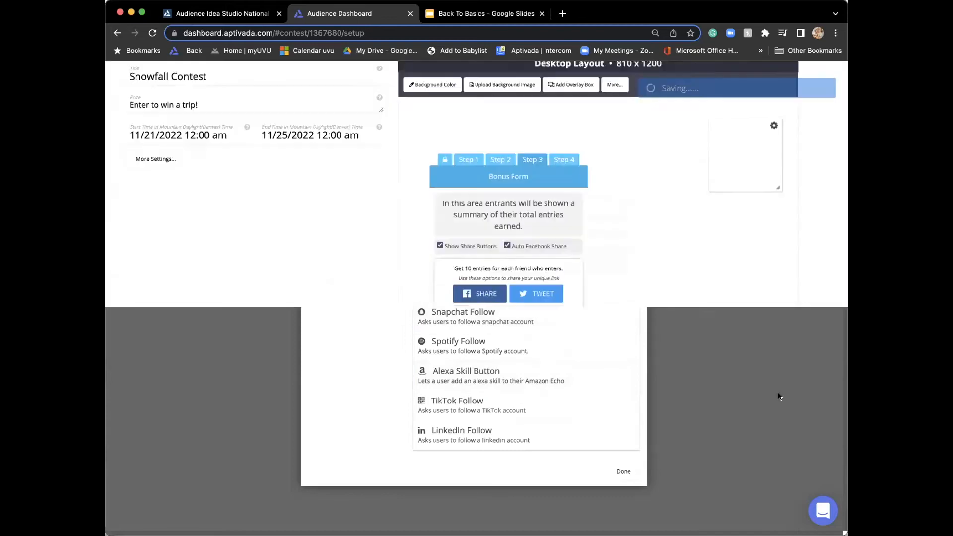
left_click(708, 360)
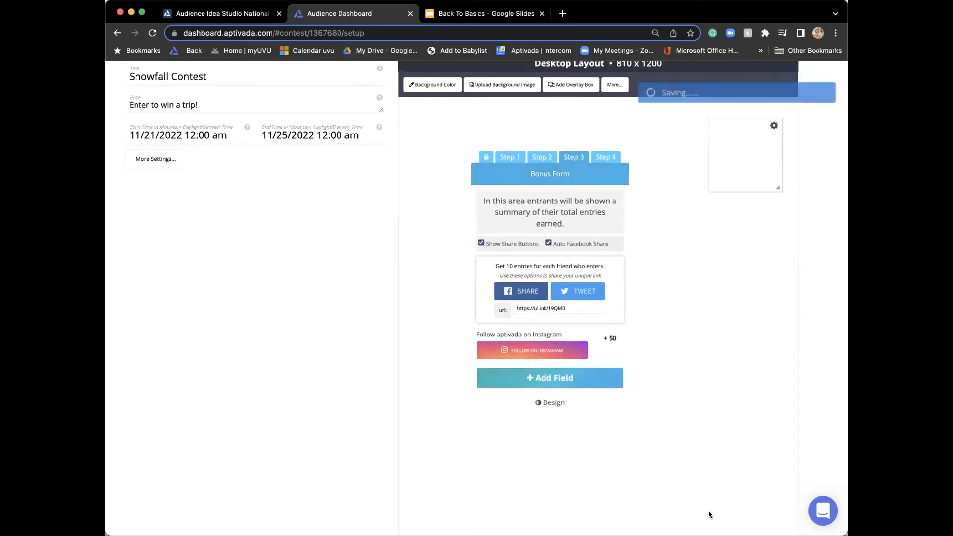
left_click(575, 379)
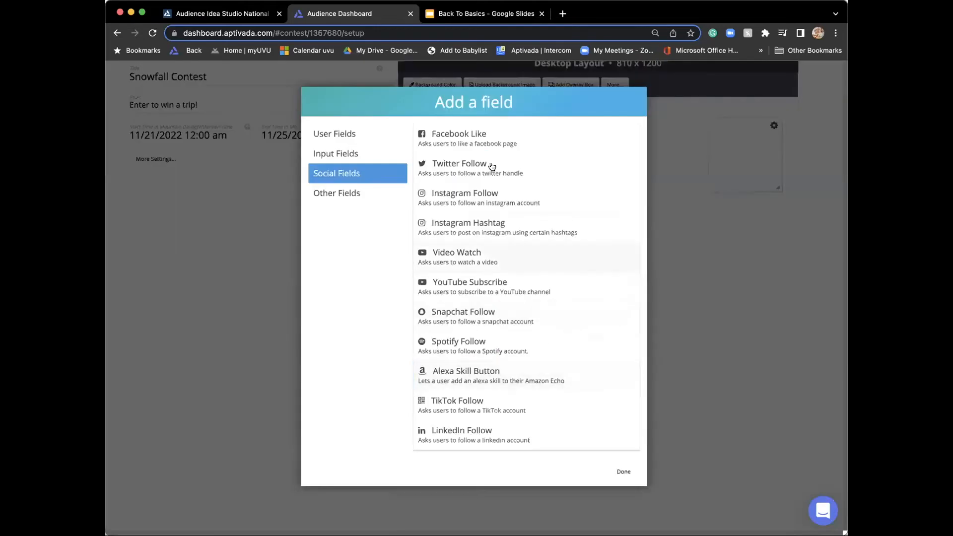
left_click(481, 134)
left_click(389, 254)
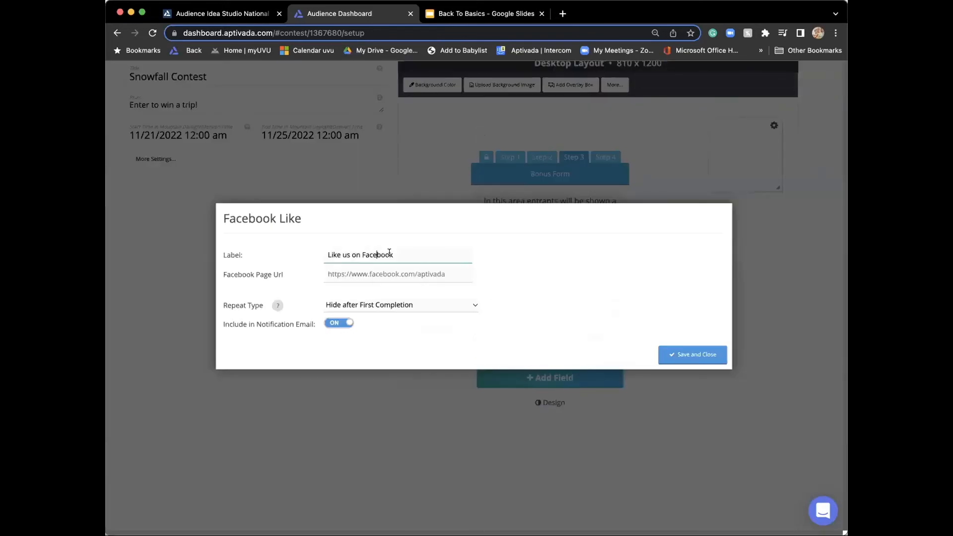
left_click(679, 355)
Step: Set the sharing options so that users earn 5 entries for each valid referral entry
scroll(540, 298, "up", 2)
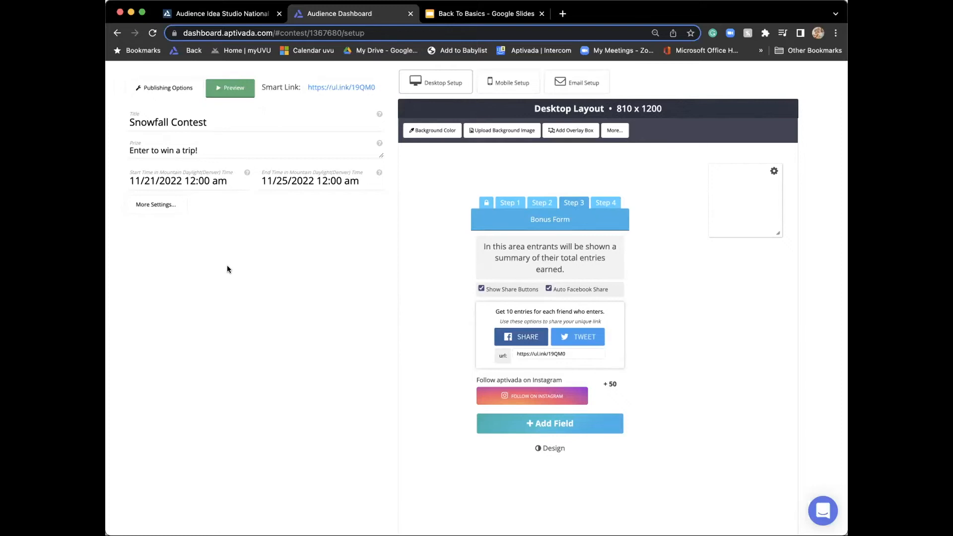
mouse_move(581, 308)
left_click(612, 326)
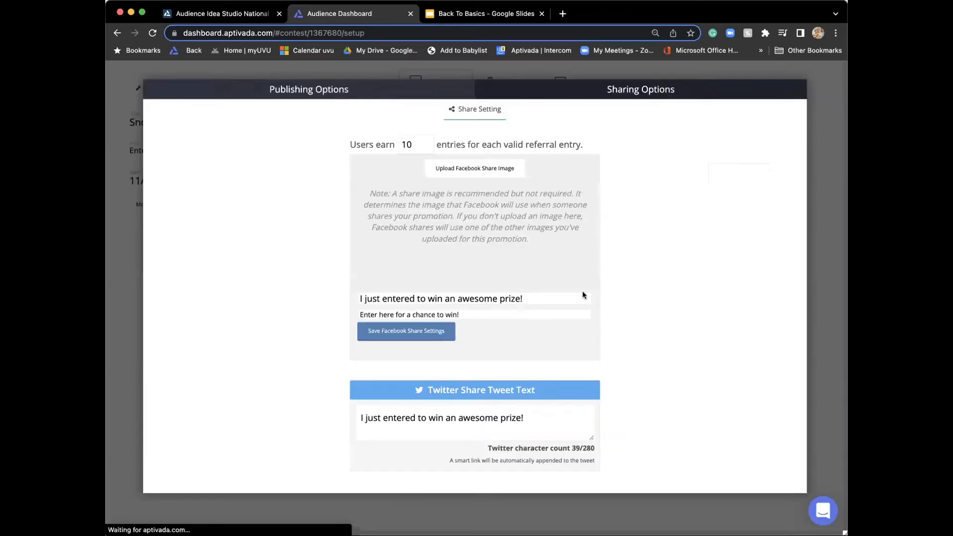
left_click(414, 145)
key("BackSpace")
key("BackSpace")
type("5")
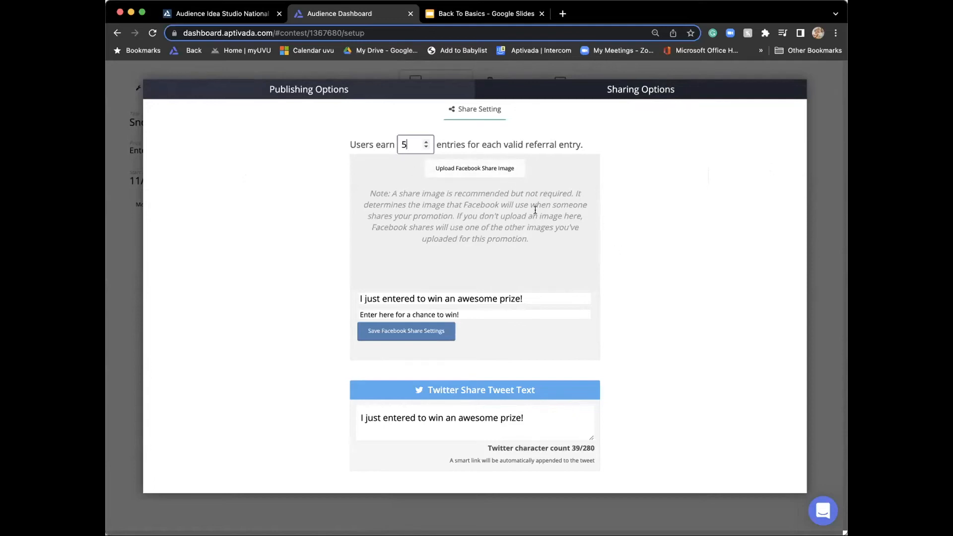
left_click(384, 68)
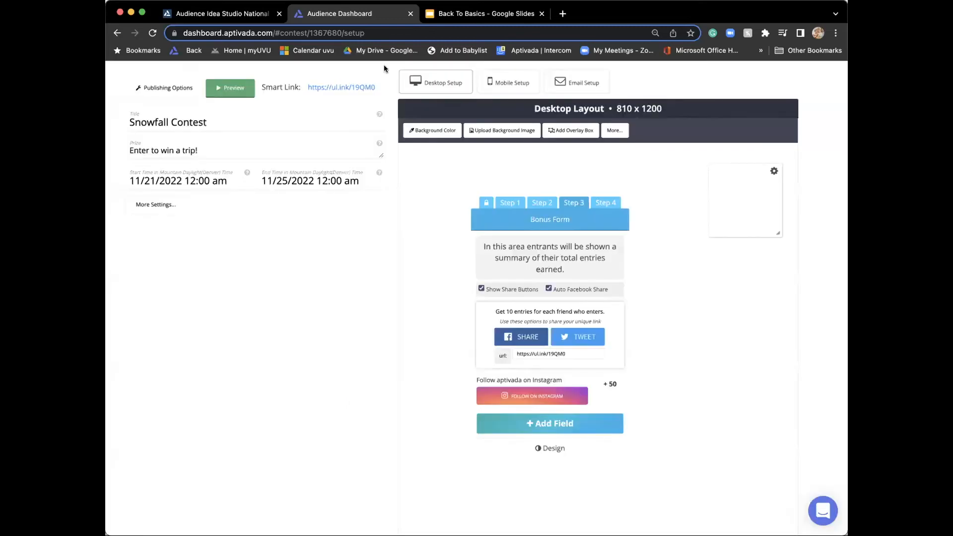
Step: Check the Step 4 Thank You Message, then review the social and other field types available for the Step 3 Bonus Form
left_click(606, 204)
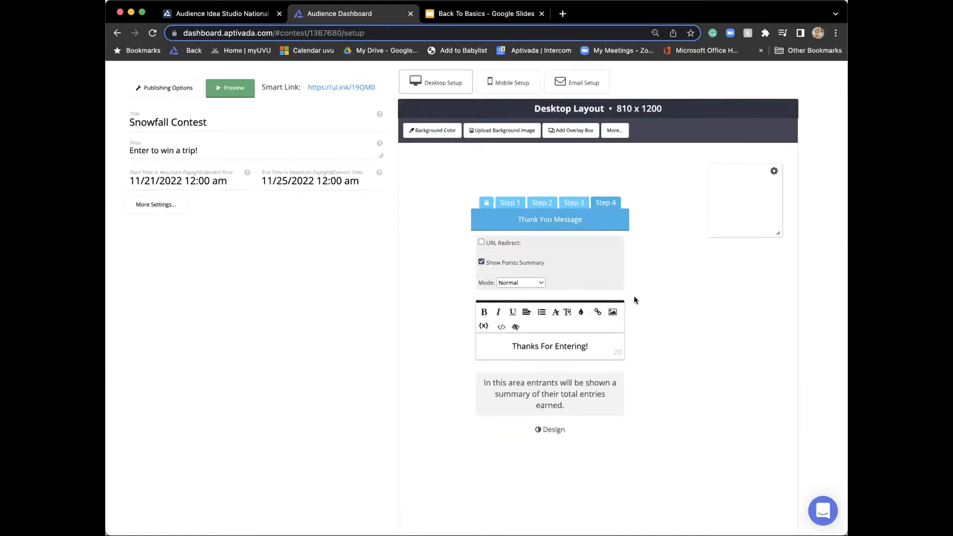
left_click(607, 204)
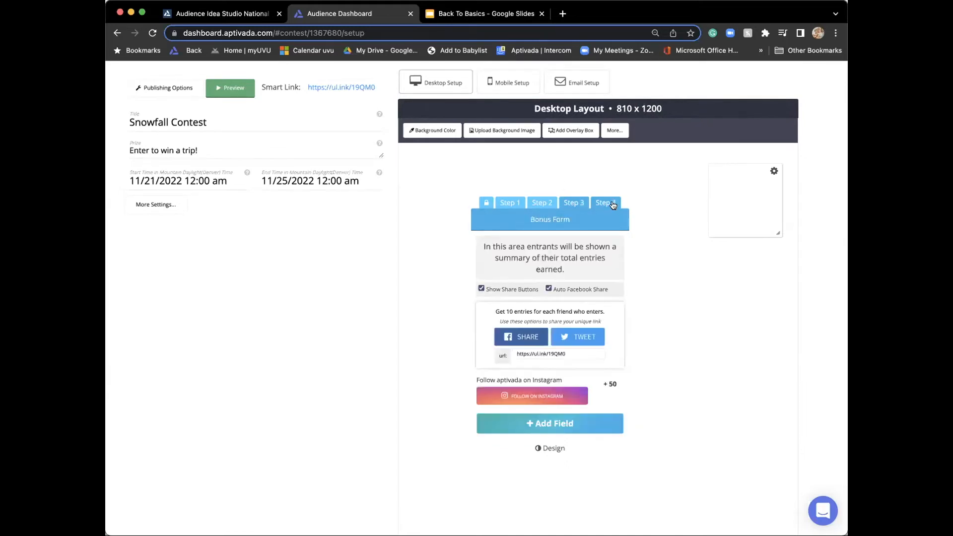
left_click(595, 425)
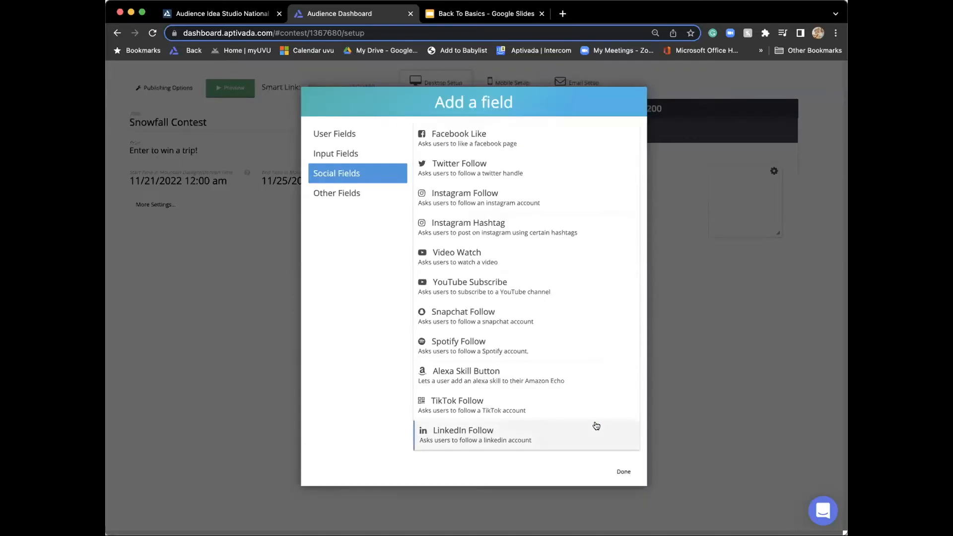
left_click(365, 197)
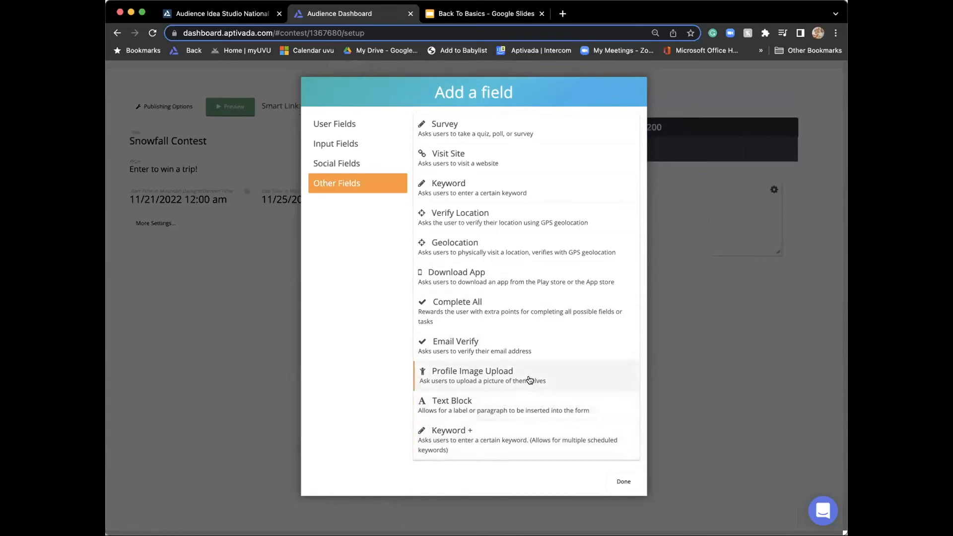
left_click(622, 482)
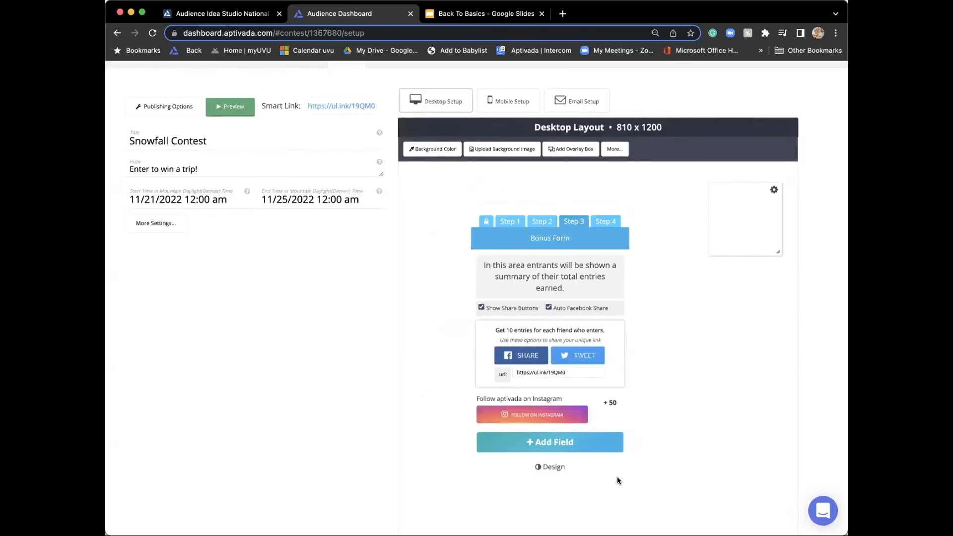
Step: Review the Step 4 Thank You Message settings, including the URL Redirect option, and return to the Step 2 Main Entry Form
left_click(601, 225)
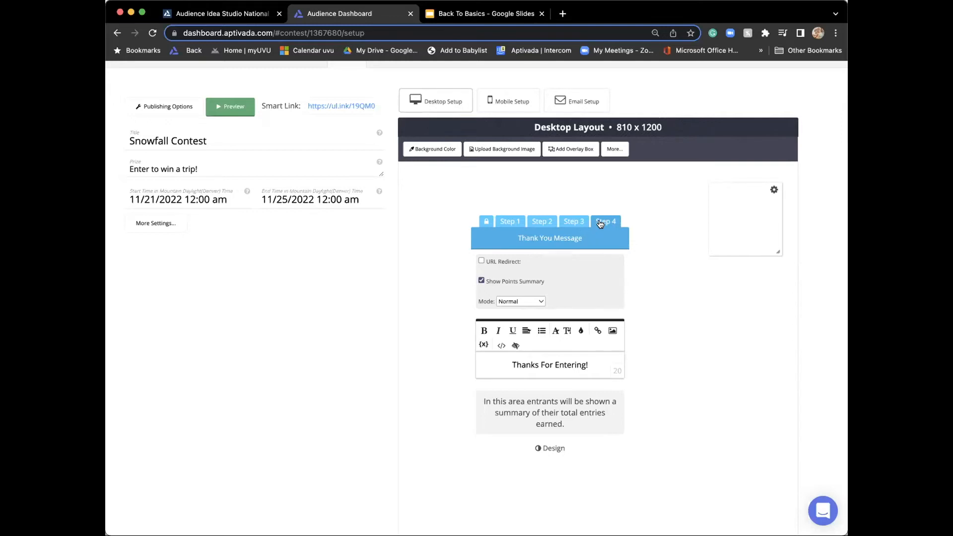
left_click(481, 261)
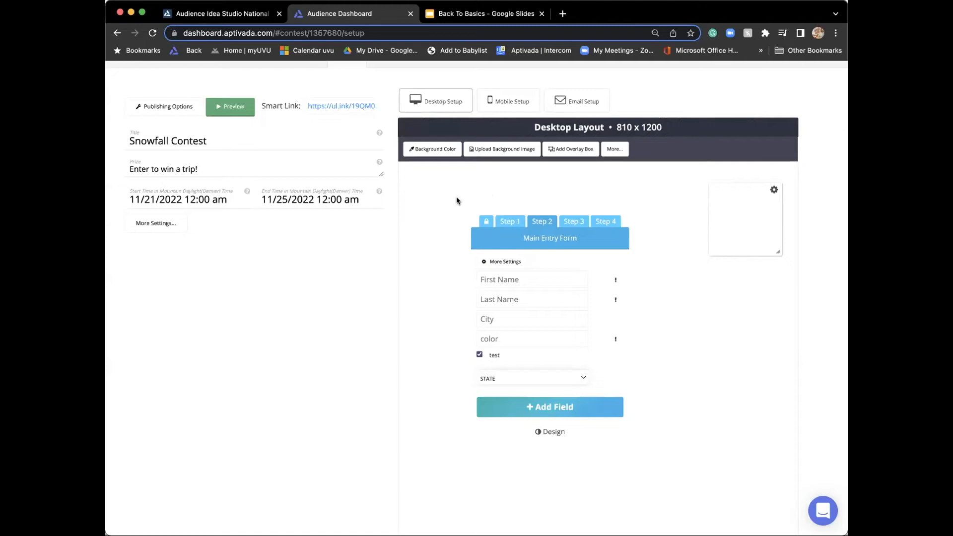
left_click_drag(598, 241, 621, 250)
left_click(621, 250)
Step: Set the desktop layout's background color to near-black #101010
scroll(452, 193, "up", 1)
left_click(436, 174)
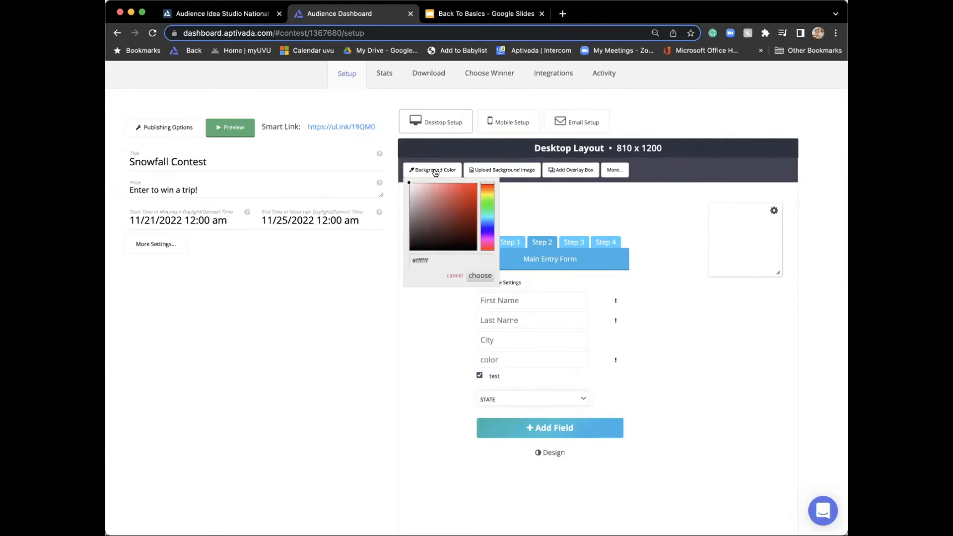
left_click(411, 247)
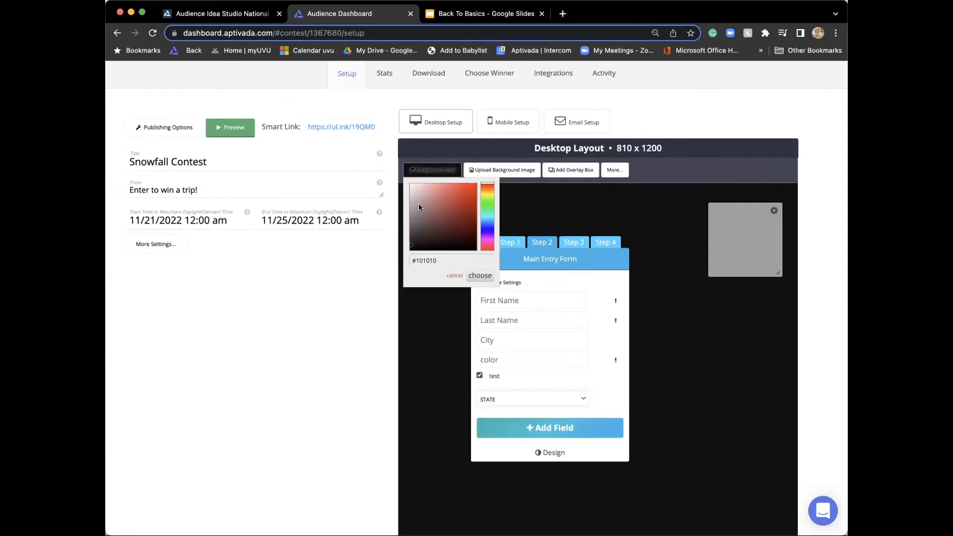
left_click(481, 275)
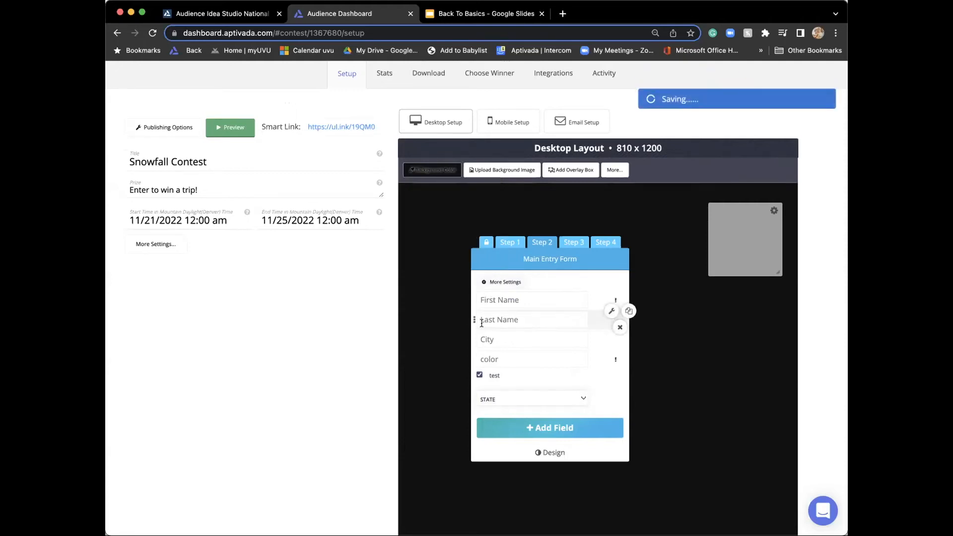
scroll(481, 323, "down", 3)
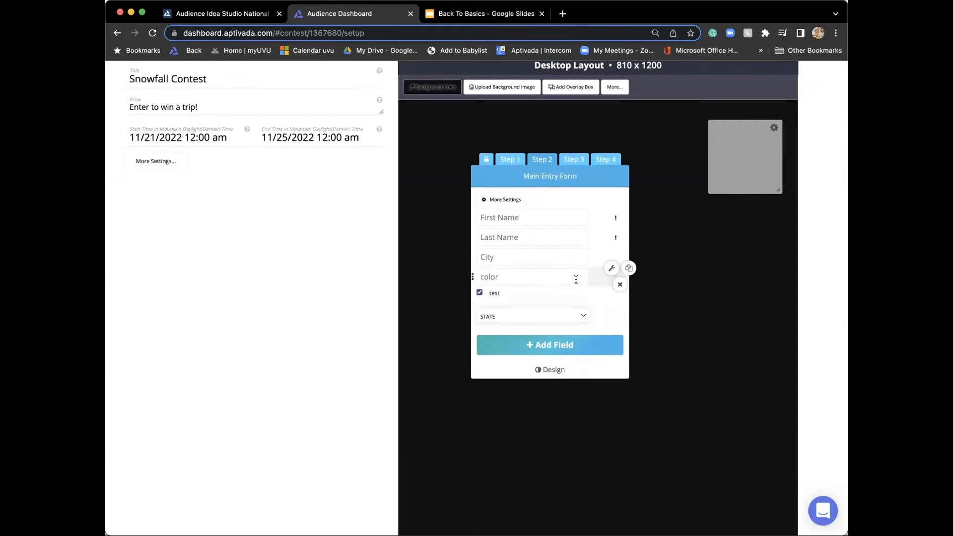
Step: Set the desktop layout's height to 680 px and reload the setup page
left_click(615, 88)
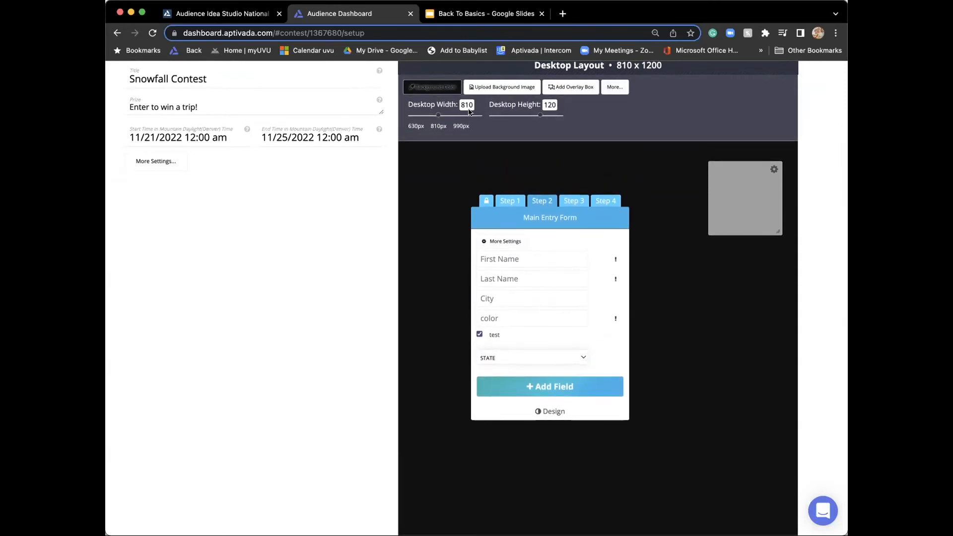
left_click_drag(540, 116, 504, 117)
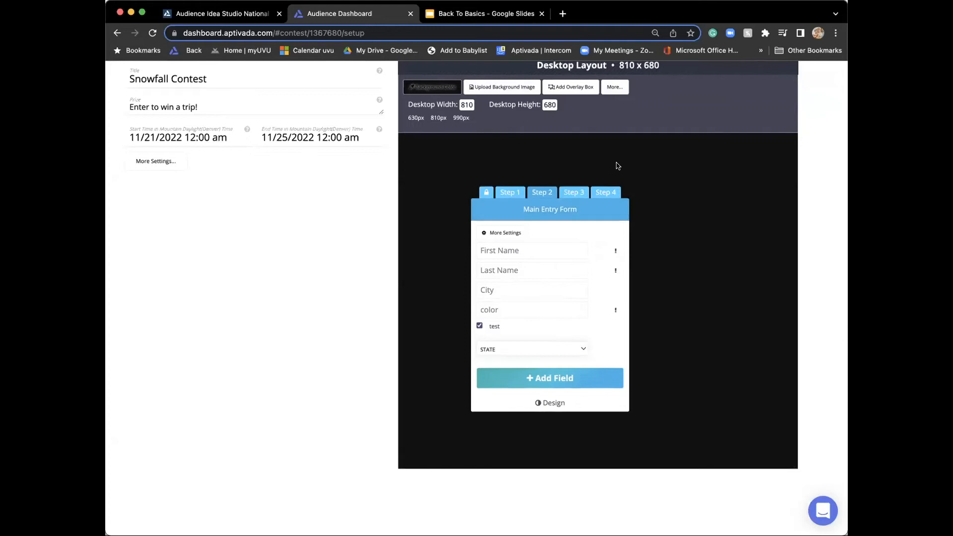
scroll(553, 406, "down", 2)
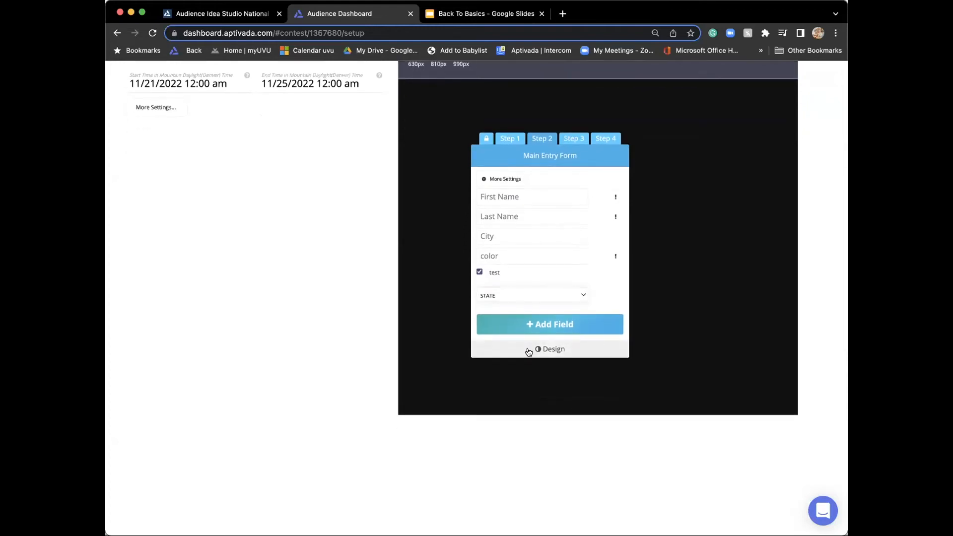
scroll(529, 352, "up", 4)
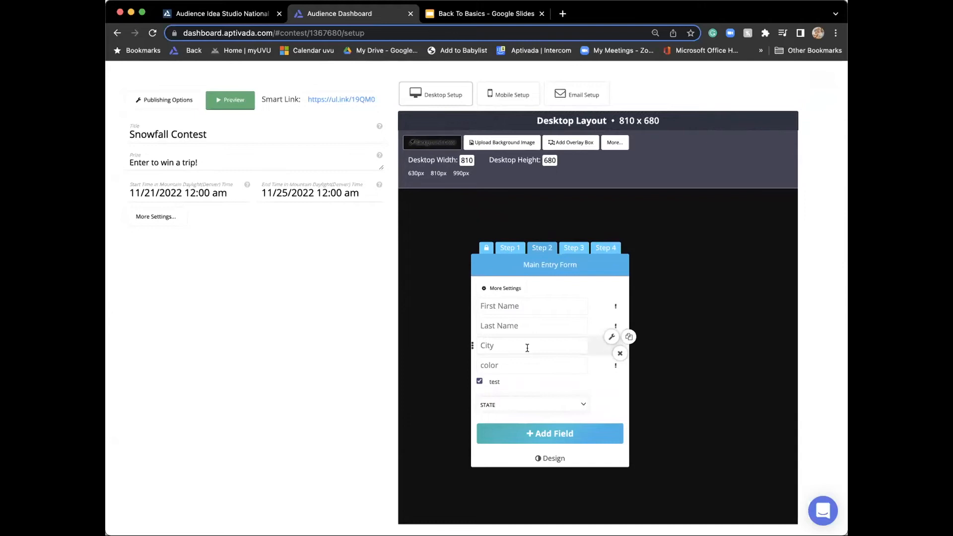
scroll(532, 318, "up", 3)
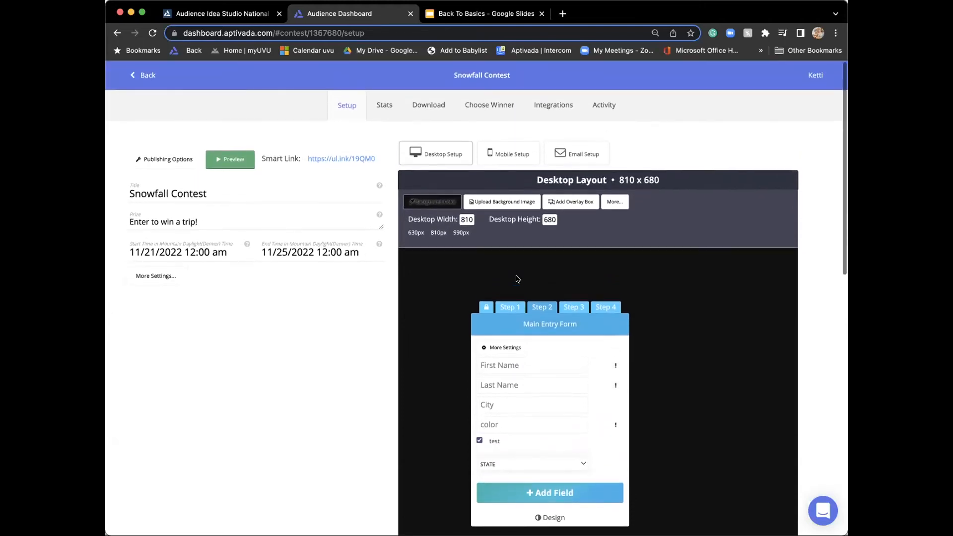
scroll(516, 279, "down", 1)
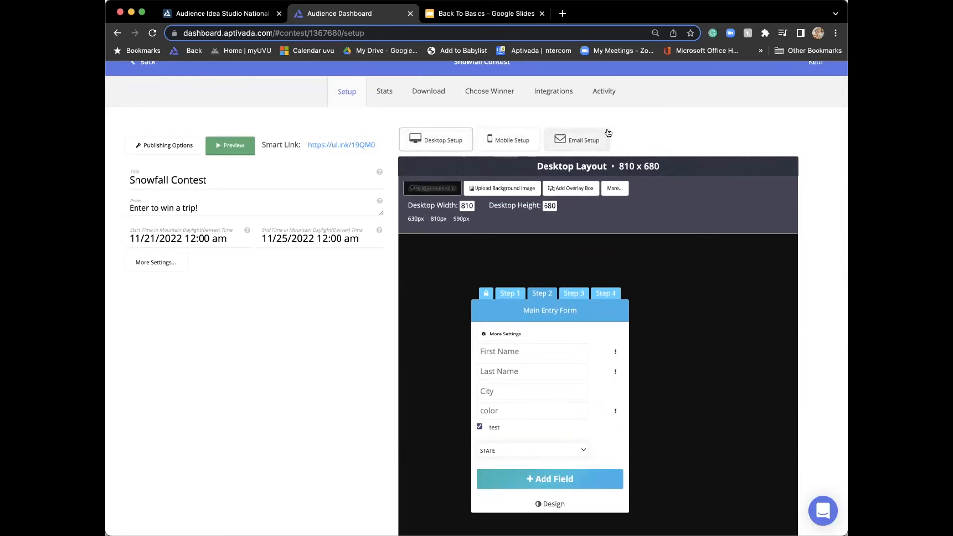
left_click(153, 34)
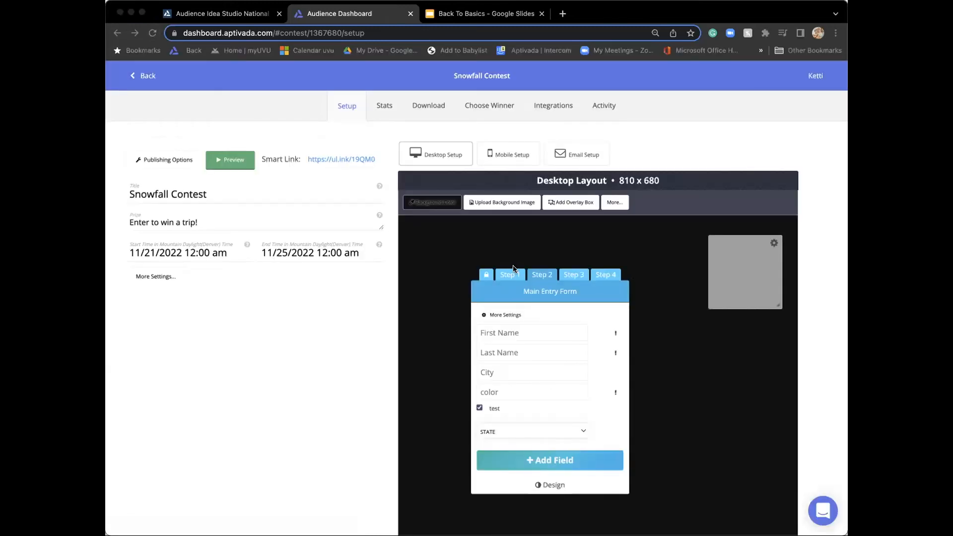
Step: Switch to the mobile setup and review its main entry form and Step 1 Initial Sign In settings
scroll(499, 199, "down", 1)
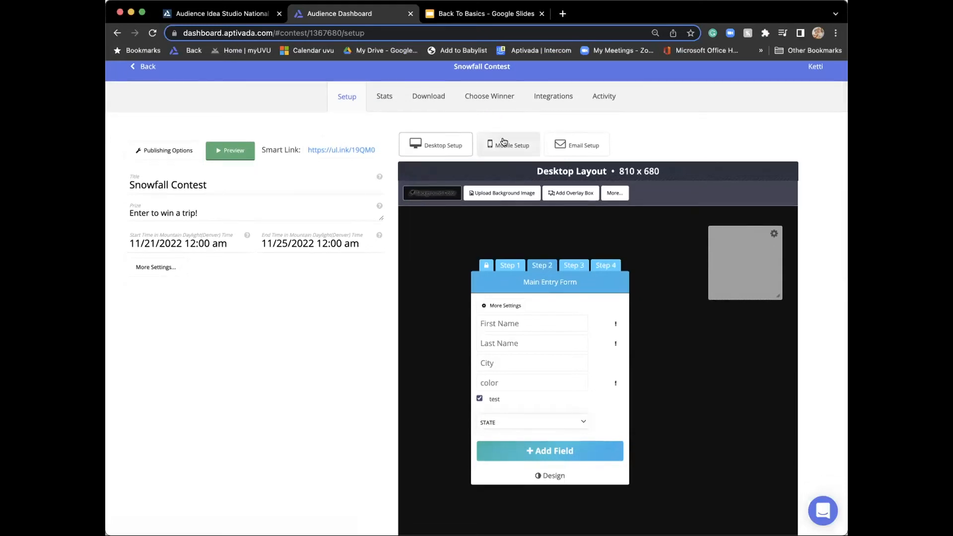
left_click(509, 145)
scroll(508, 212, "down", 1)
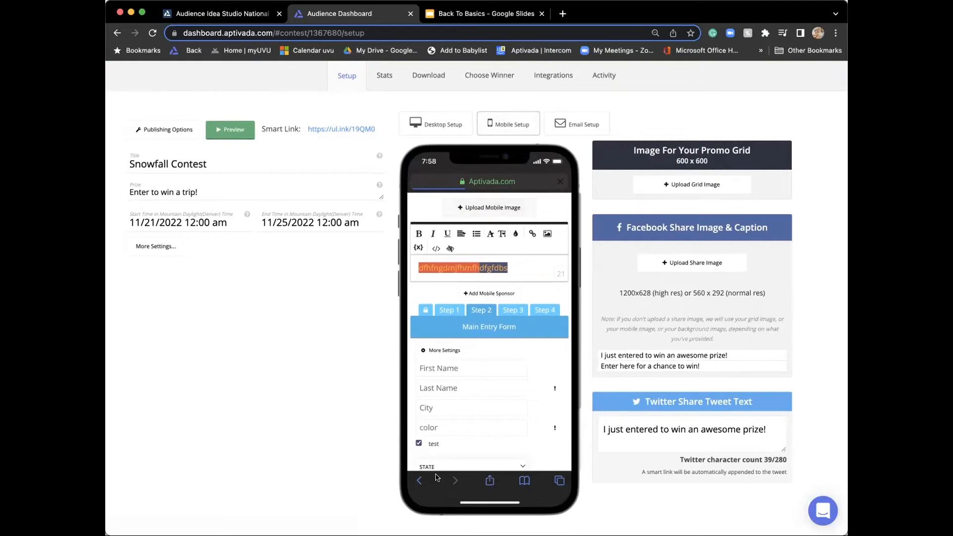
scroll(437, 420, "down", 1)
scroll(439, 418, "down", 2)
scroll(439, 418, "up", 2)
left_click(448, 275)
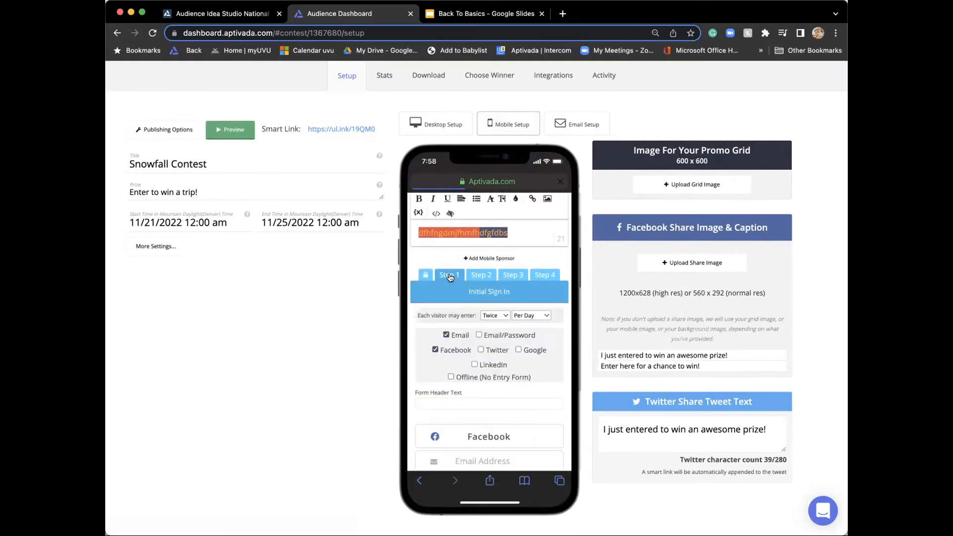
scroll(534, 315, "down", 3)
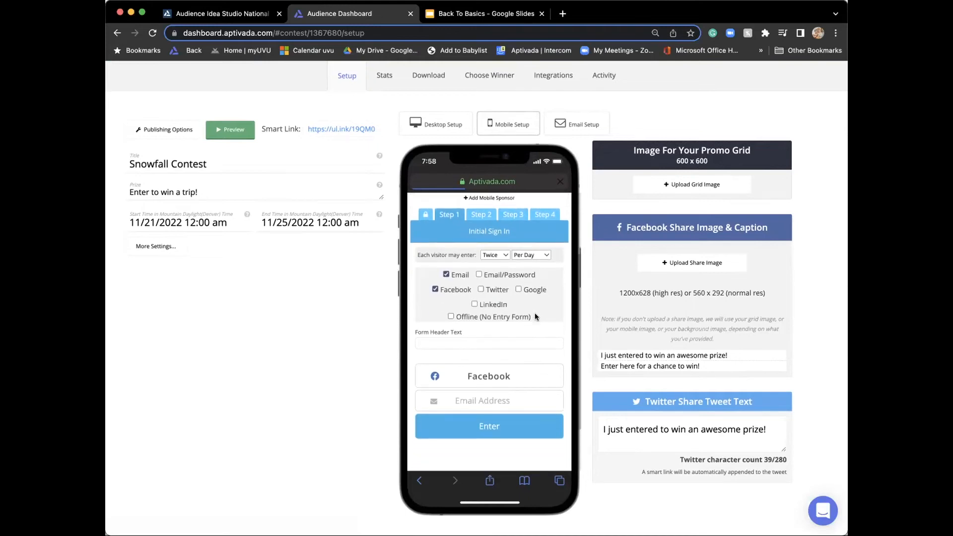
scroll(536, 317, "up", 4)
scroll(536, 318, "up", 1)
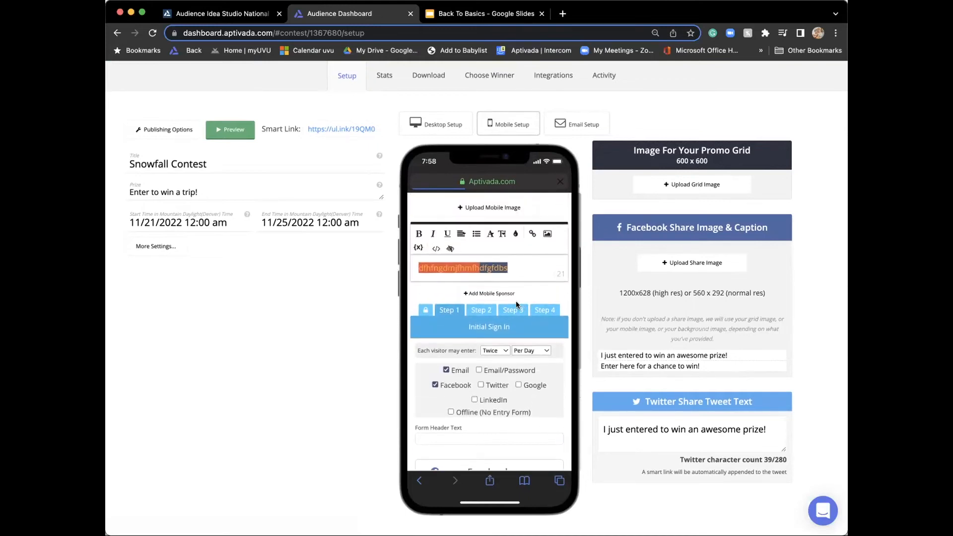
Step: Review the mobile layout's Step 4 Thank You Message and the text block above the form steps
left_click(544, 311)
left_click(542, 311)
scroll(531, 325, "down", 2)
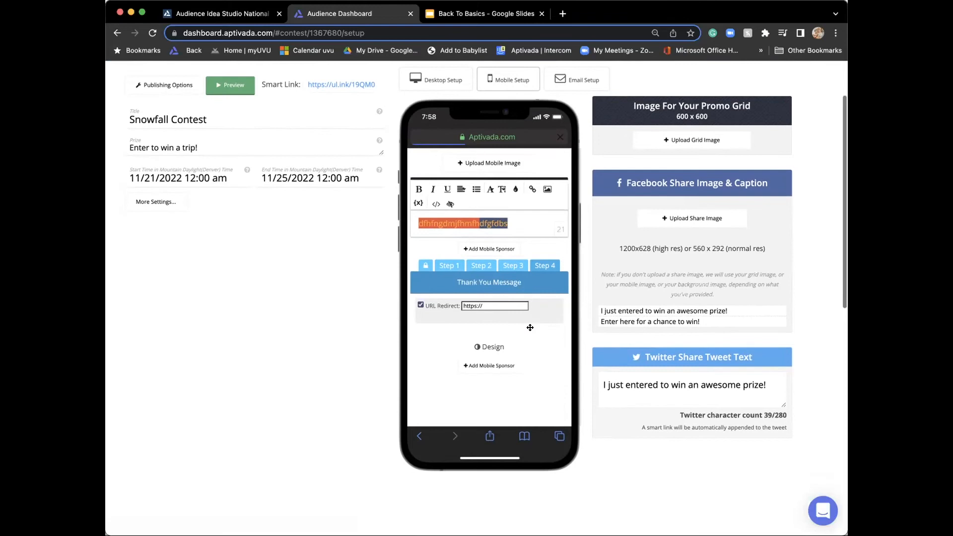
scroll(536, 286, "up", 3)
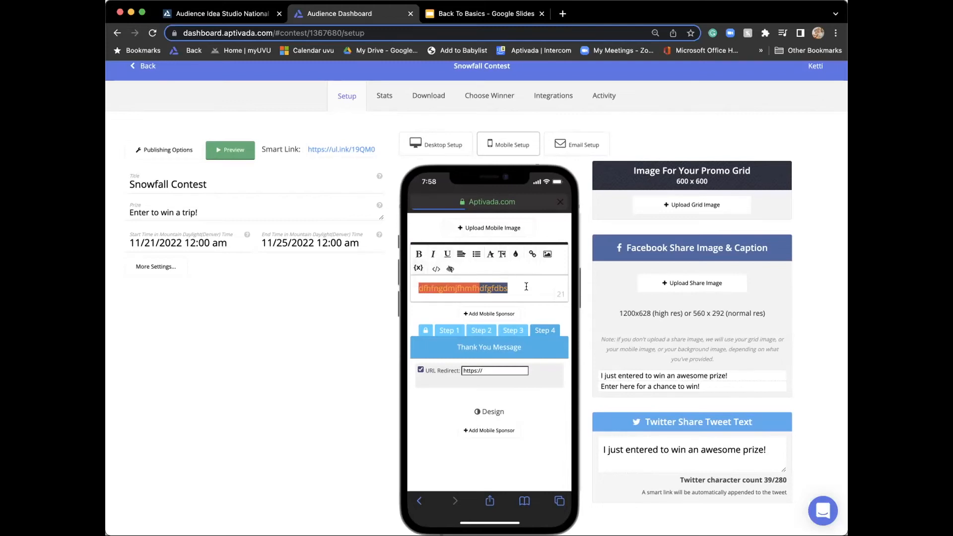
left_click_drag(507, 288, 471, 288)
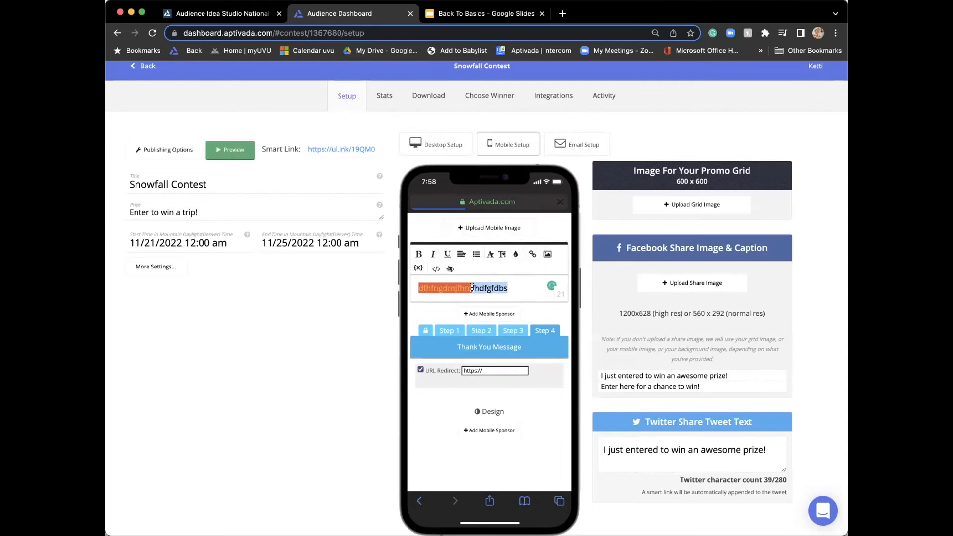
left_click(532, 284)
scroll(472, 278, "down", 2)
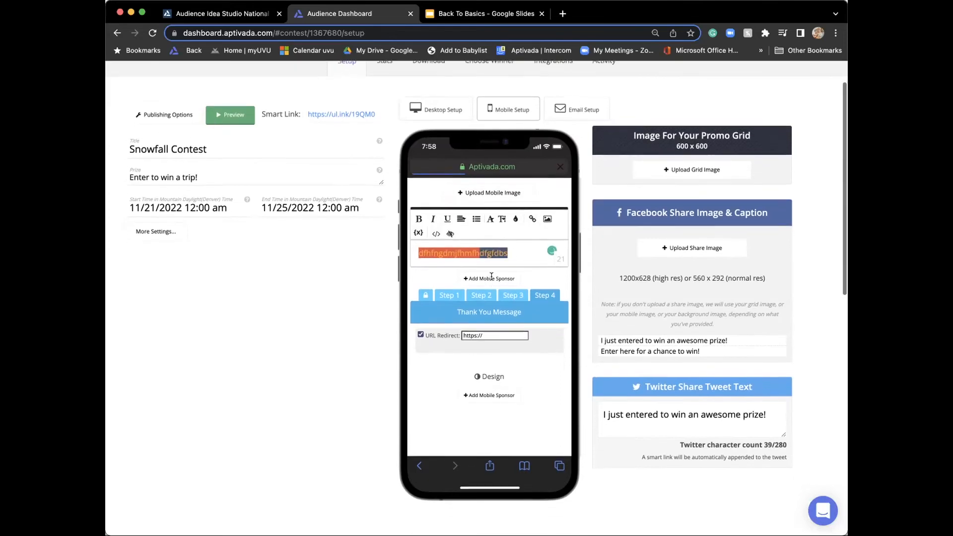
scroll(493, 279, "up", 2)
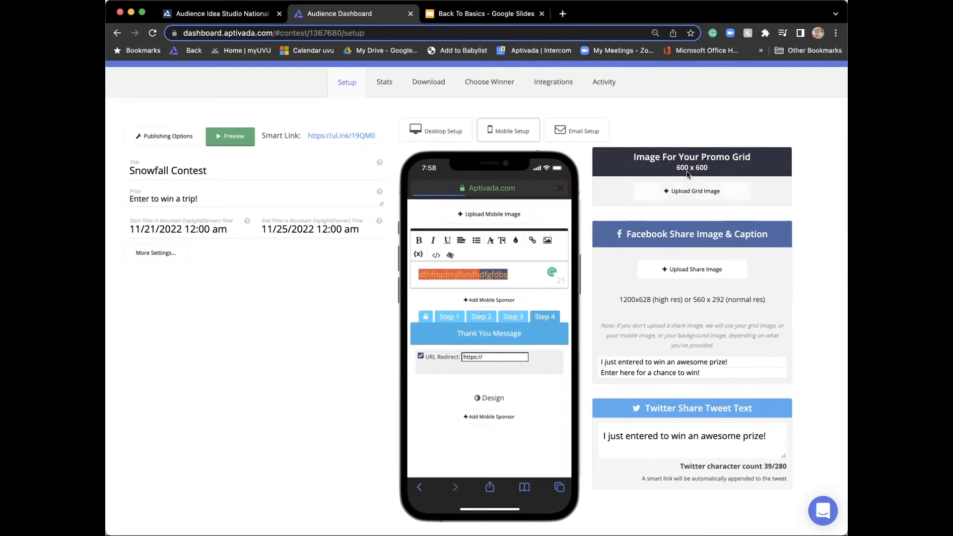
Step: Check the recommended image sizes for the promo grid and the Facebook share image
scroll(481, 298, "down", 2)
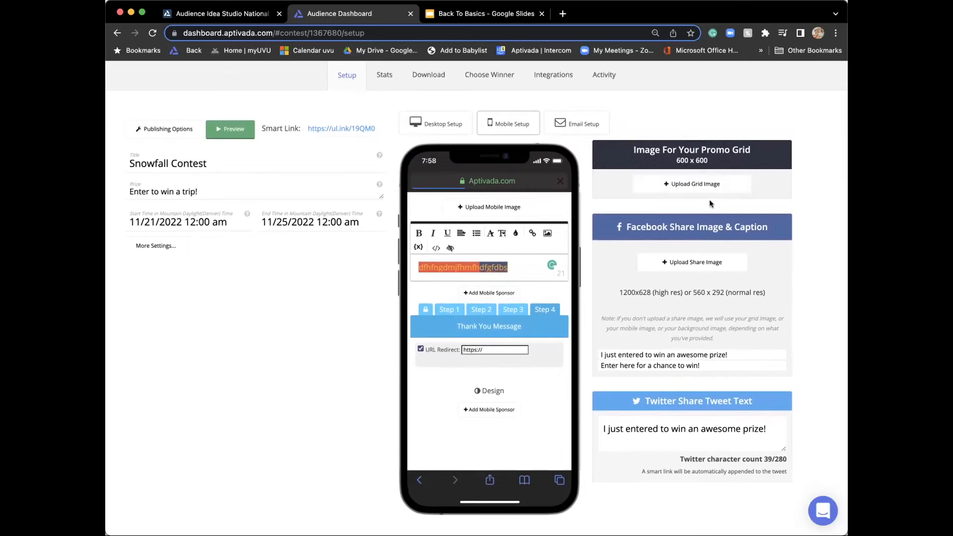
left_click_drag(712, 160, 673, 161)
left_click_drag(724, 293, 623, 290)
scroll(721, 306, "up", 1)
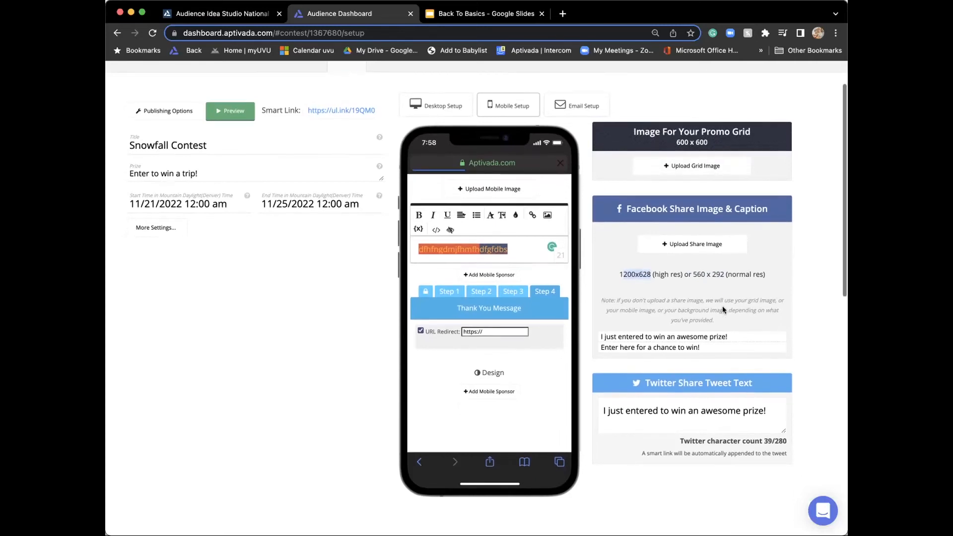
scroll(715, 305, "down", 1)
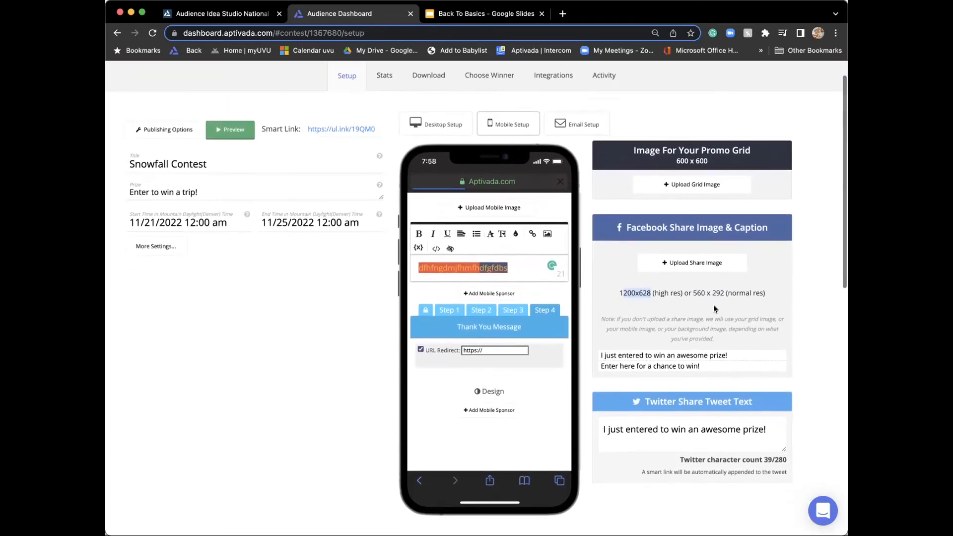
Step: Open the email setup and review the confirmation email layout, its sharing and sponsor options, the CAN-SPAM footer and the winner notification email
left_click(576, 124)
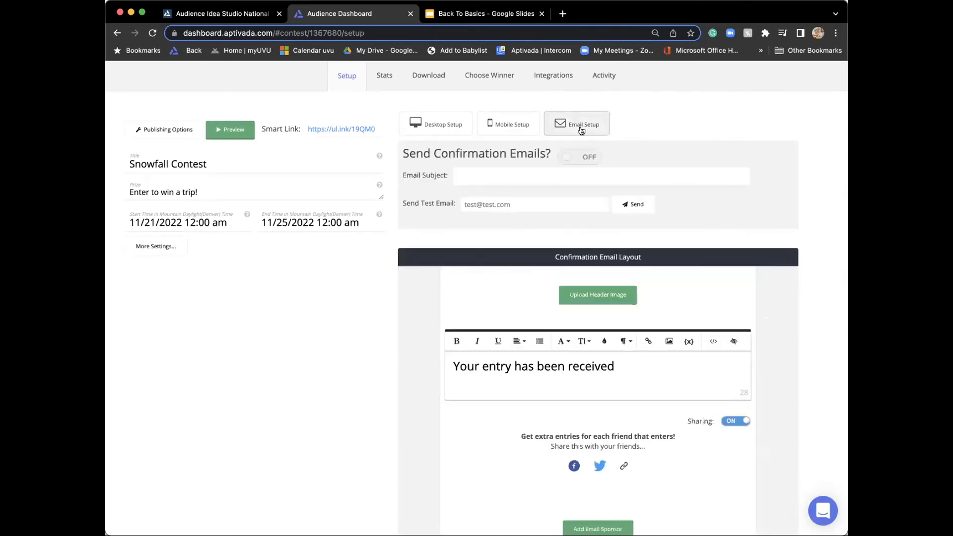
scroll(526, 219, "down", 2)
scroll(526, 219, "up", 2)
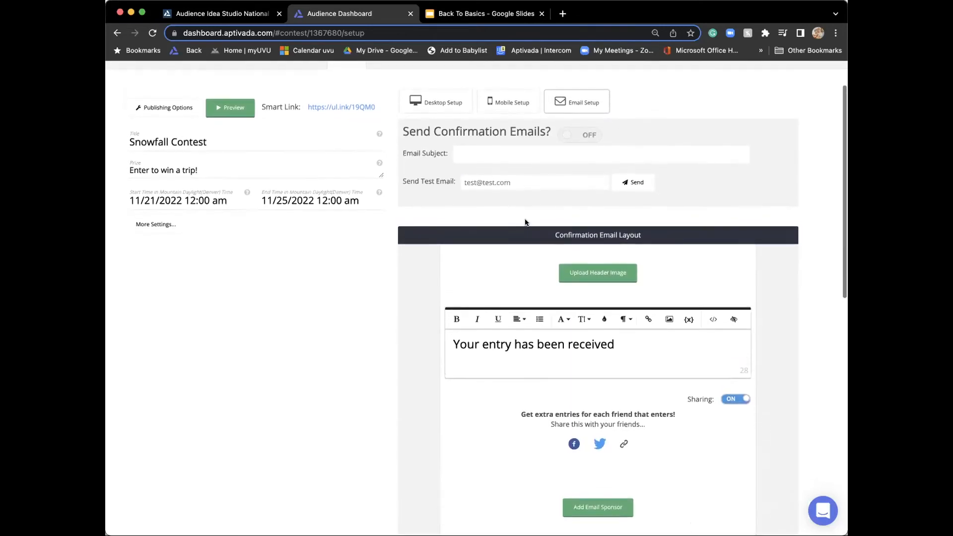
scroll(526, 222, "up", 1)
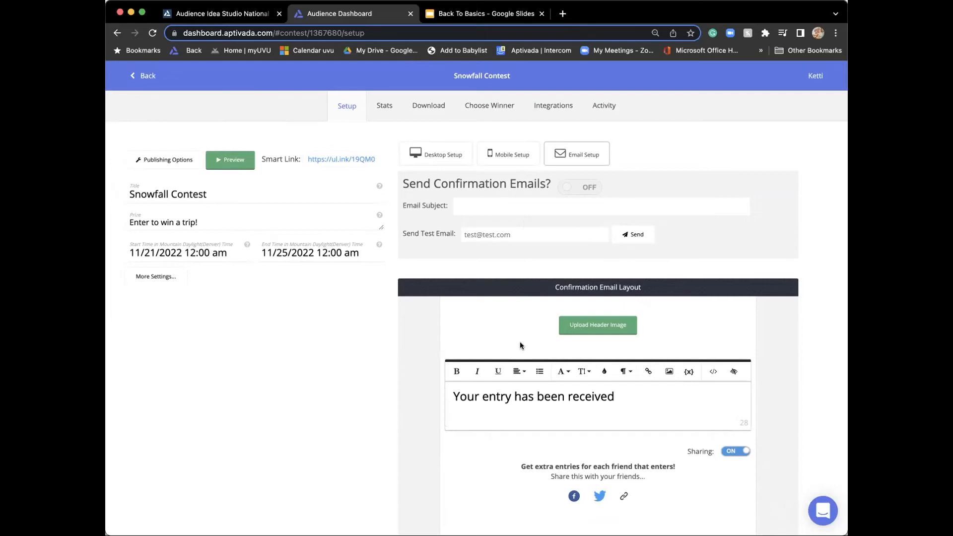
scroll(520, 345, "down", 4)
scroll(520, 345, "down", 4)
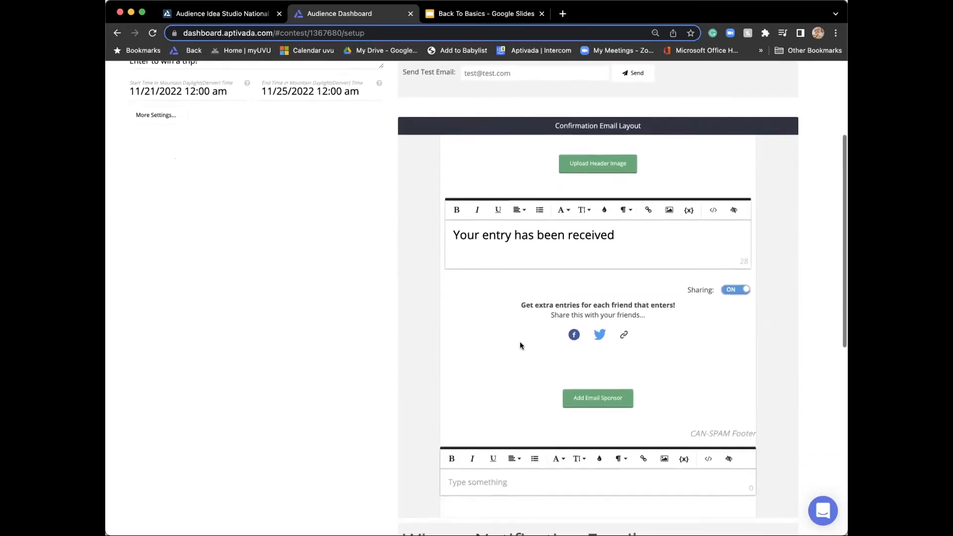
scroll(520, 345, "down", 1)
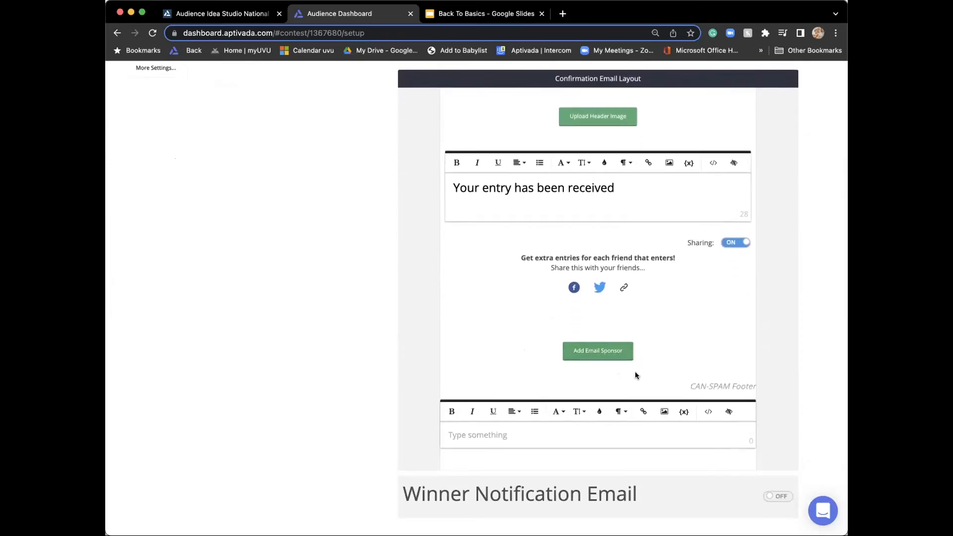
scroll(636, 383, "down", 1)
scroll(636, 382, "up", 4)
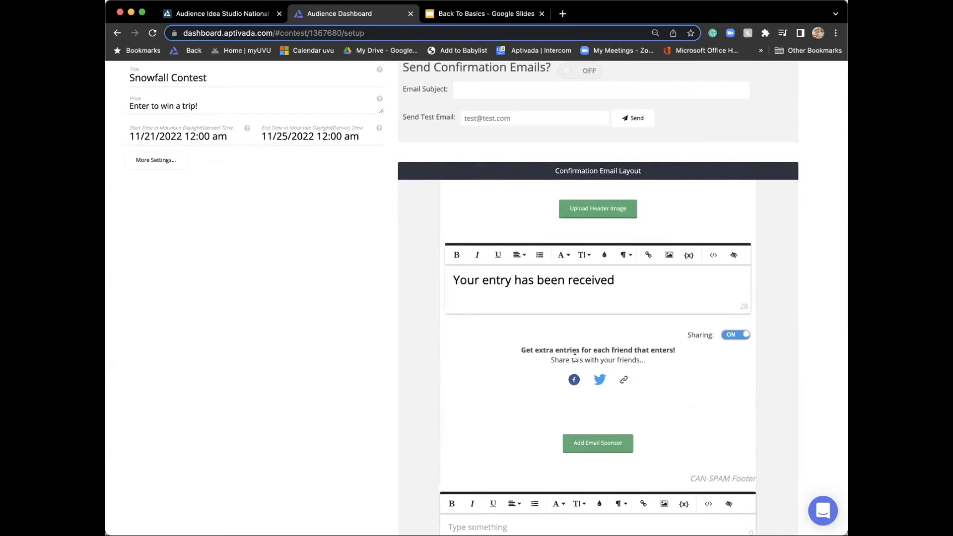
scroll(568, 306, "up", 2)
scroll(568, 307, "down", 3)
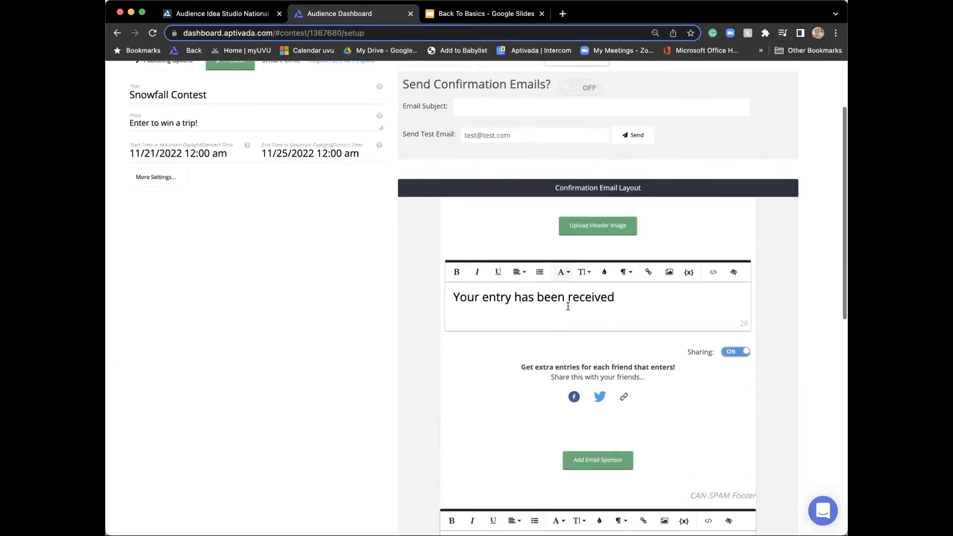
scroll(568, 307, "down", 2)
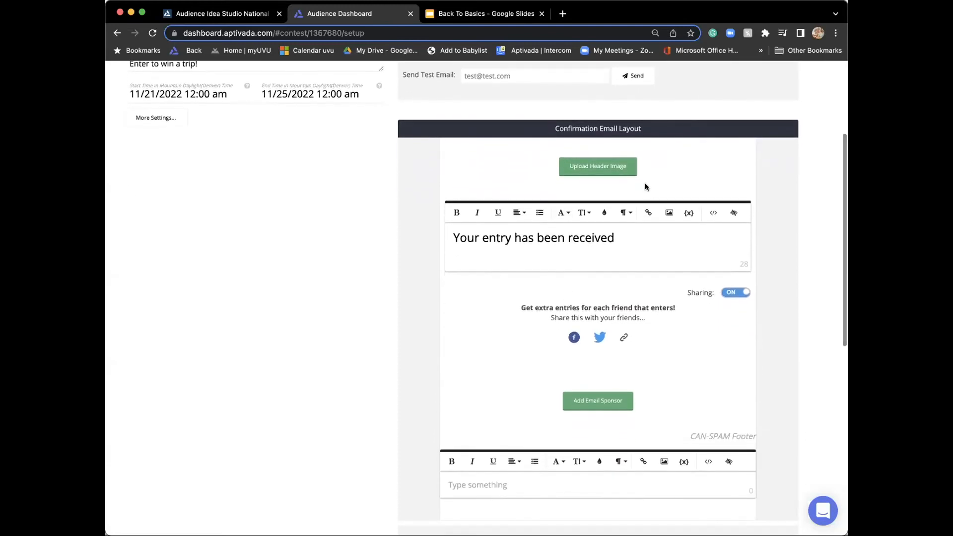
Step: Turn on sending of confirmation emails and look over the rest of the email setup
scroll(432, 328, "up", 5)
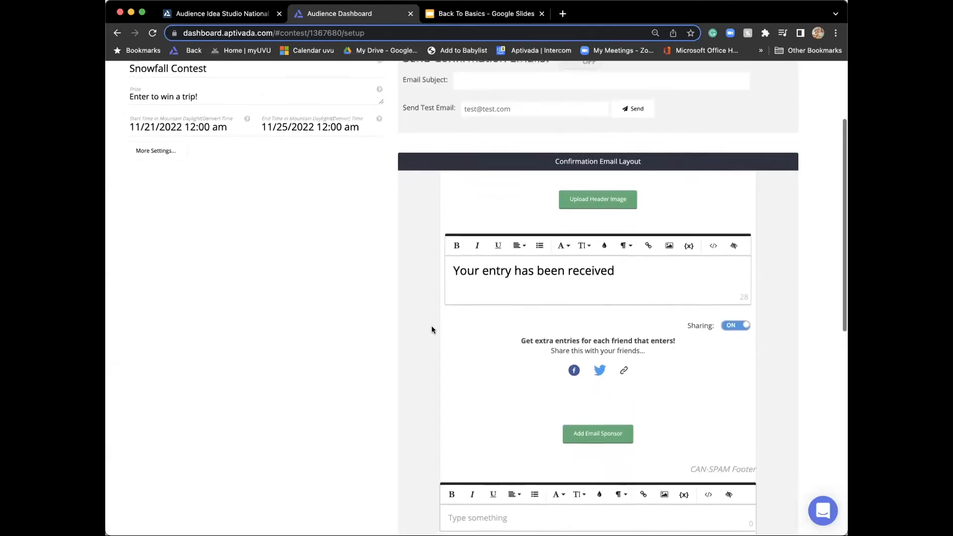
scroll(585, 170, "down", 1)
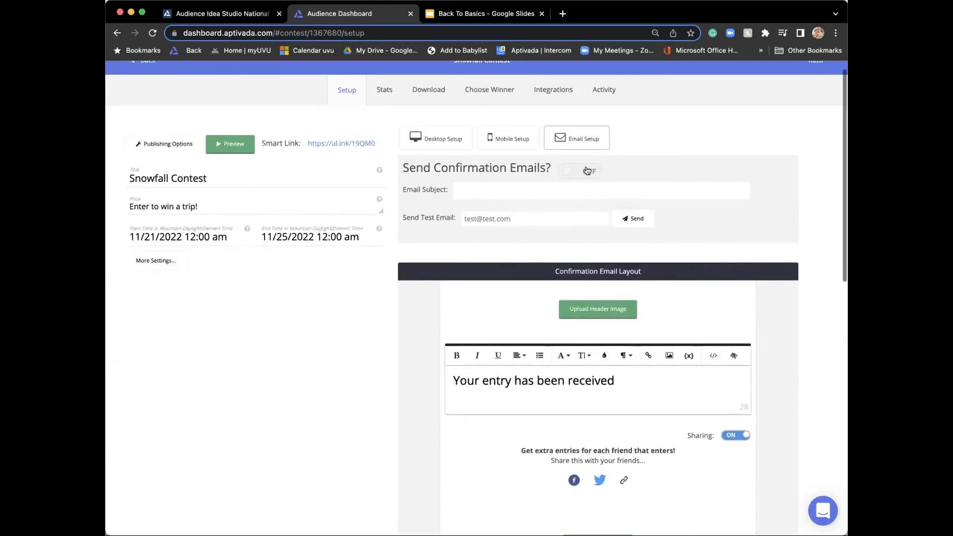
left_click(585, 171)
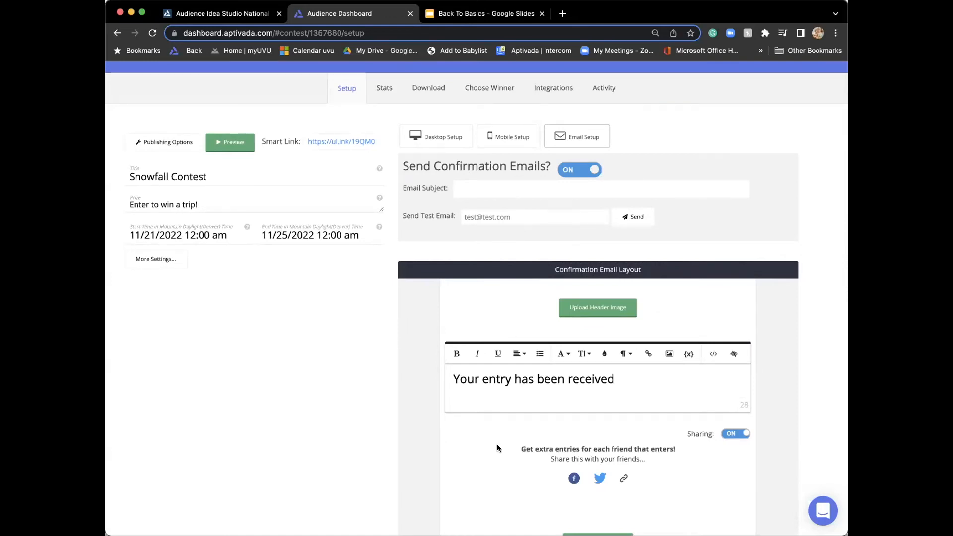
scroll(479, 443, "down", 5)
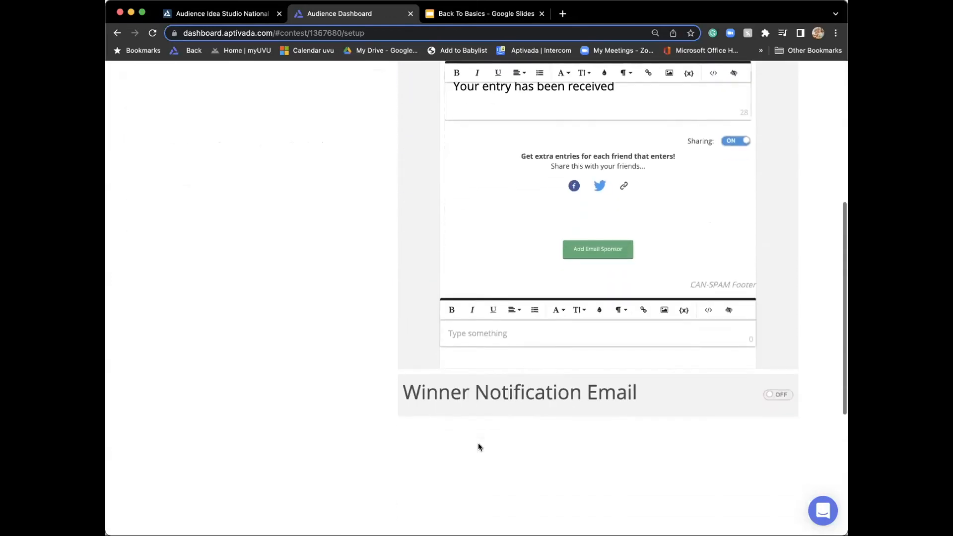
scroll(478, 443, "up", 6)
scroll(478, 443, "up", 1)
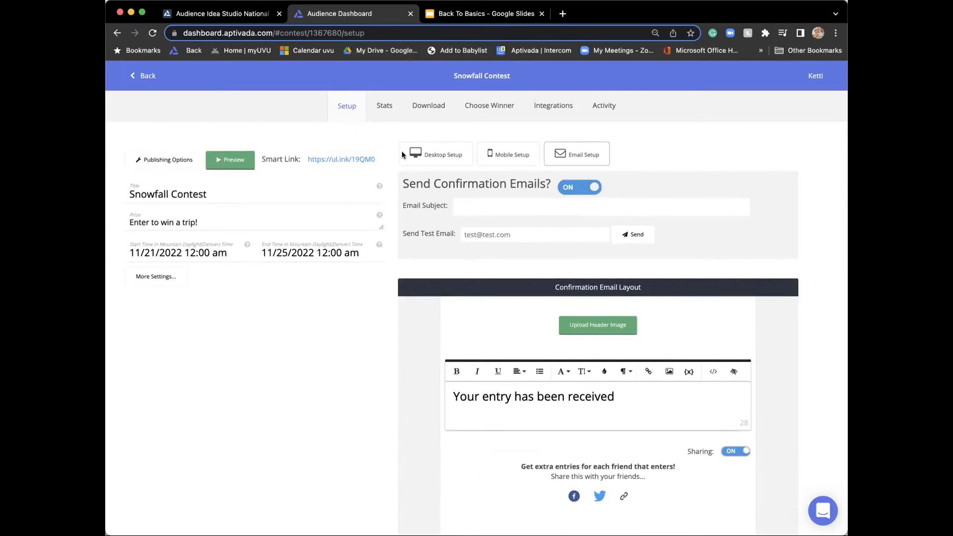
Step: In the desktop layout's form design, set the theme color to red #e11e1e and apply the Sleek Theme
left_click(430, 152)
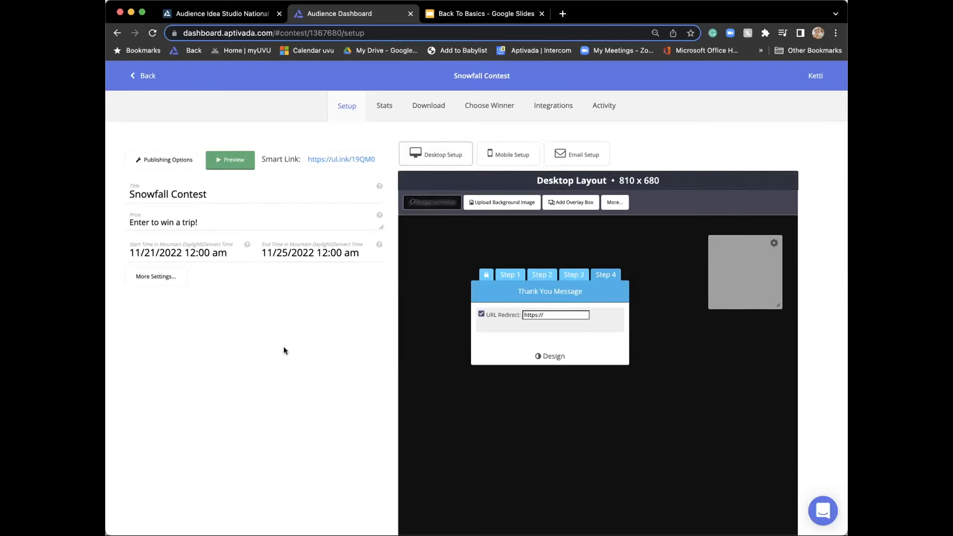
left_click(551, 356)
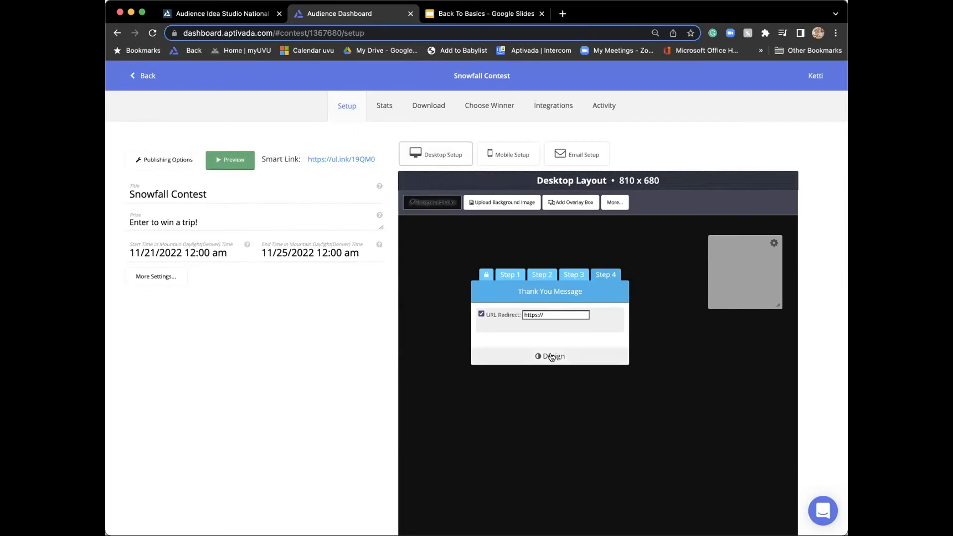
scroll(551, 355, "down", 2)
scroll(551, 357, "up", 1)
left_click(585, 330)
left_click(580, 373)
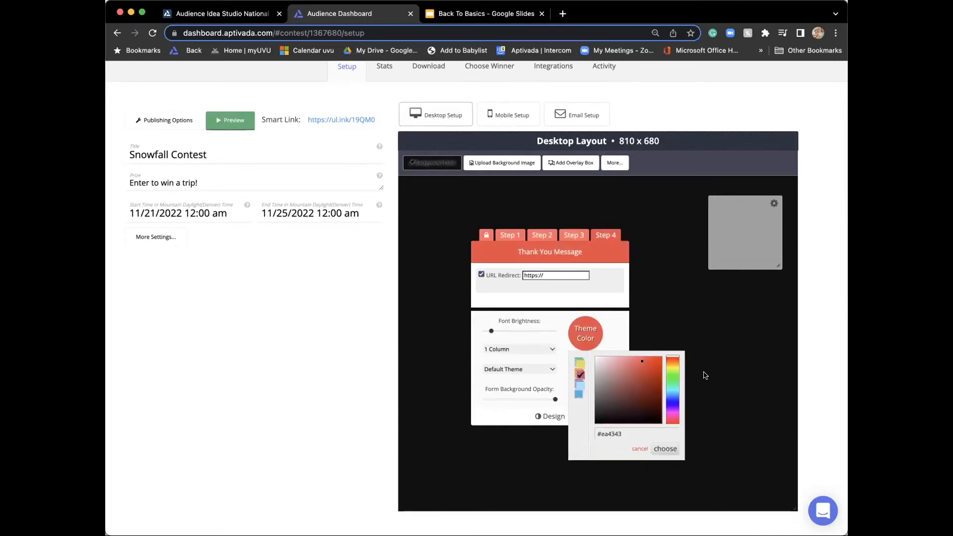
left_click(654, 365)
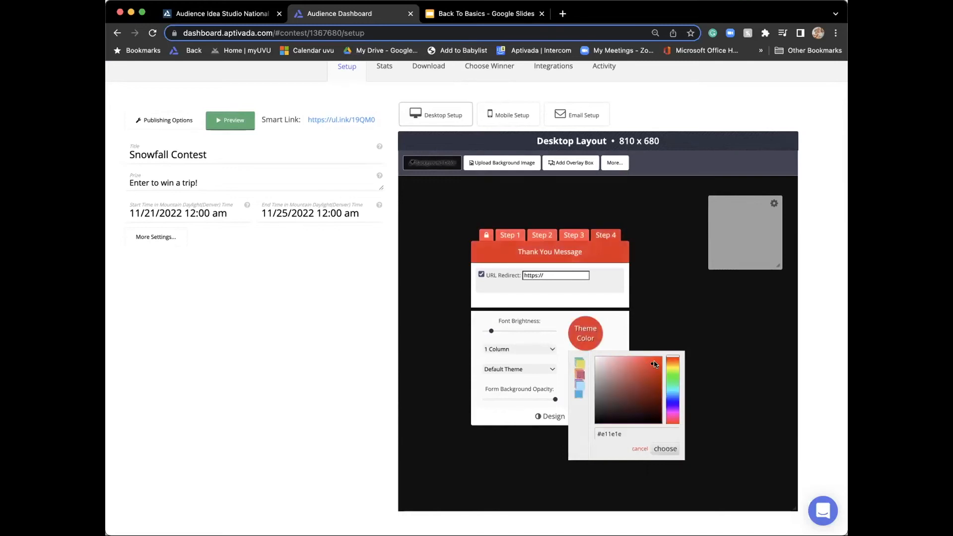
left_click(665, 449)
left_click(536, 372)
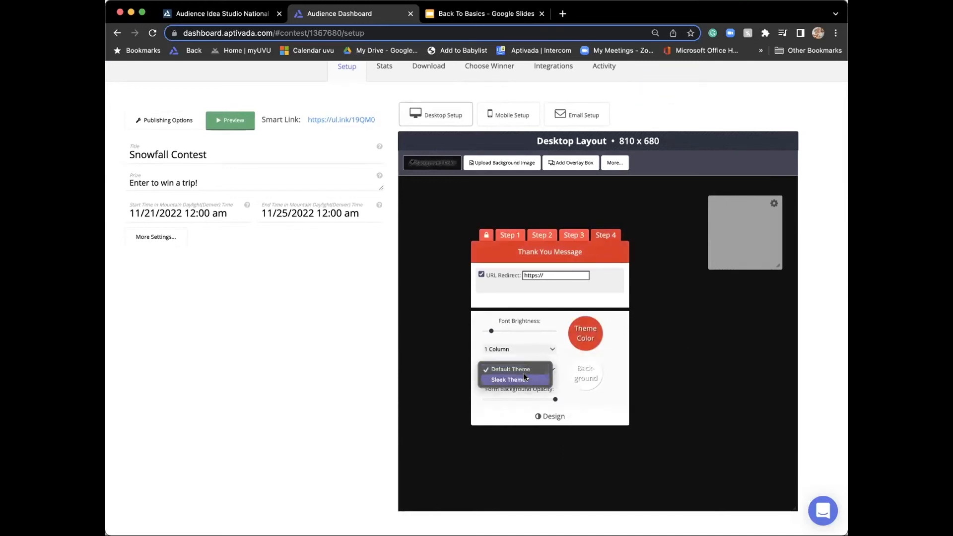
left_click(527, 378)
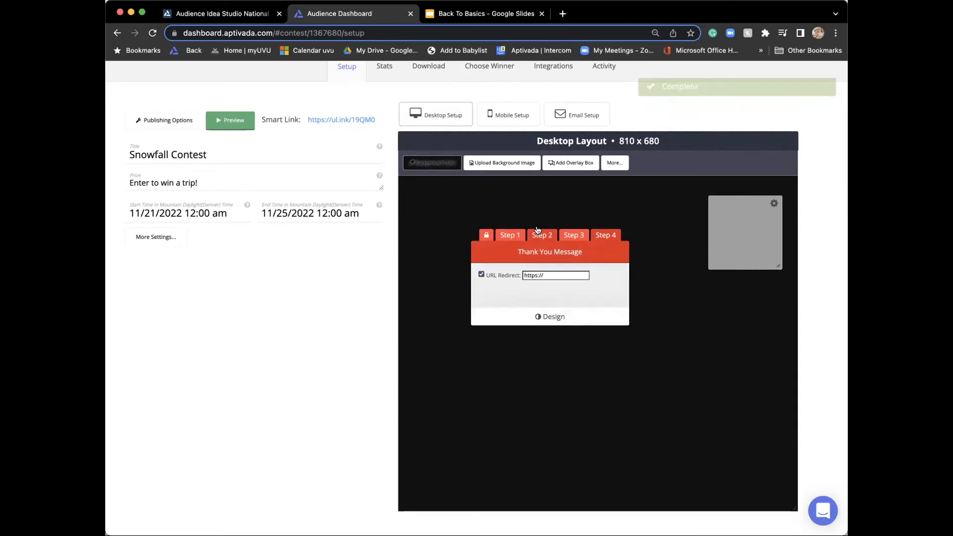
Step: Show the Step 1 Initial Sign In form and move the form slightly up and to the right on the desktop layout
left_click(512, 234)
left_click(513, 235)
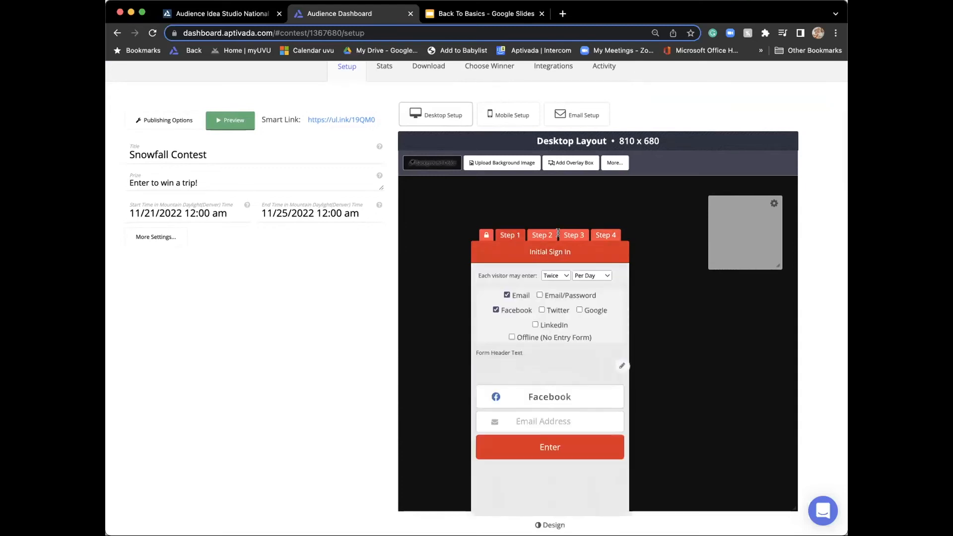
left_click_drag(590, 245, 587, 222)
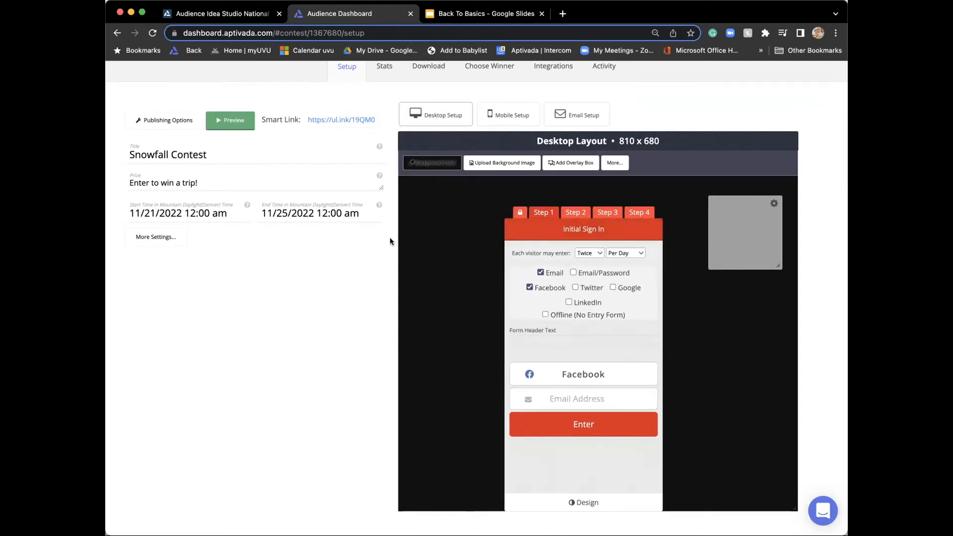
Step: Open the contest's statistics and look over the Entry Stats and Field Stats Breakdown charts
scroll(390, 242, "up", 2)
scroll(390, 242, "up", 1)
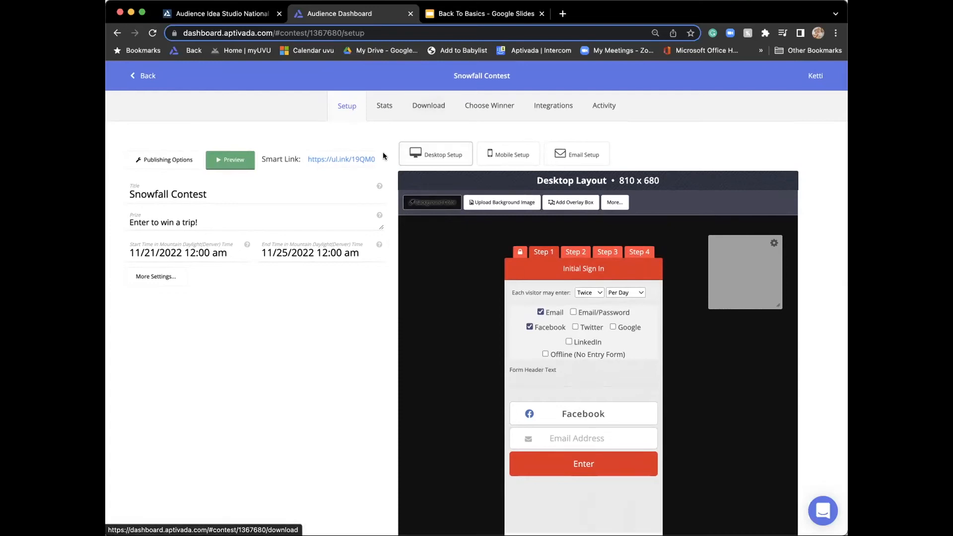
scroll(377, 220, "down", 1)
scroll(383, 214, "up", 1)
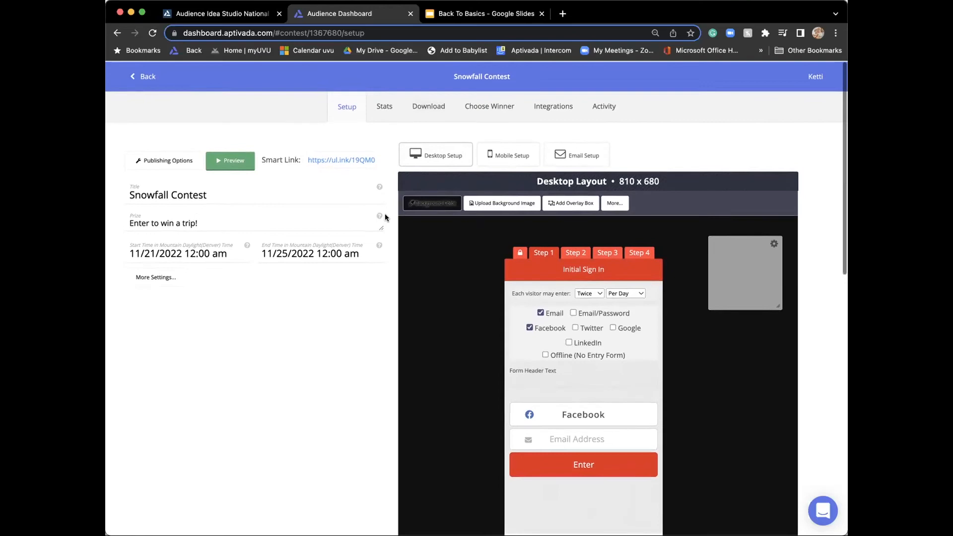
left_click(390, 112)
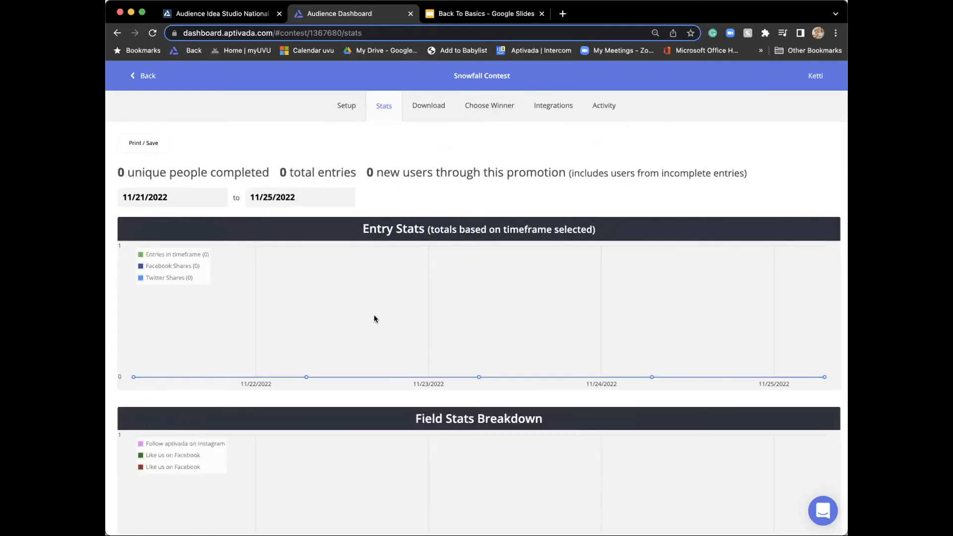
scroll(375, 318, "down", 1)
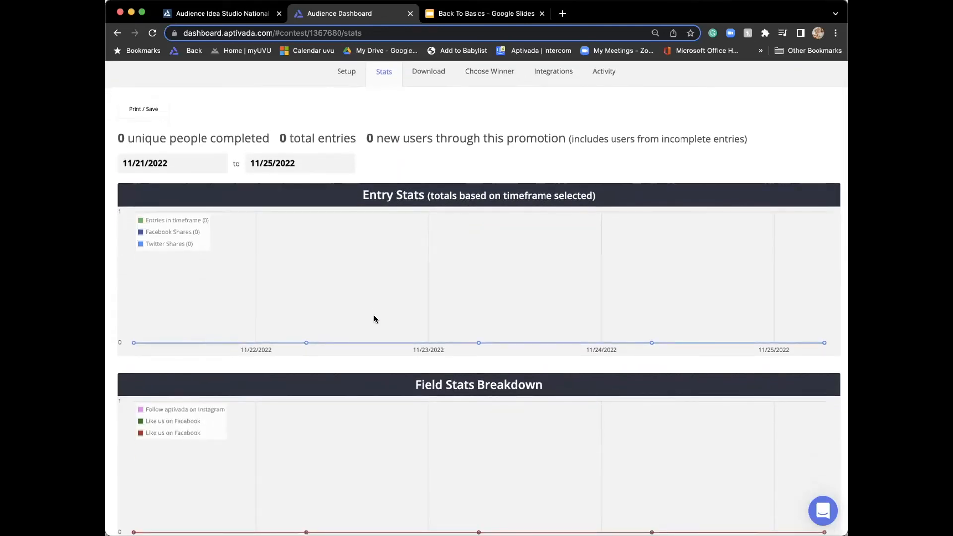
scroll(375, 319, "up", 1)
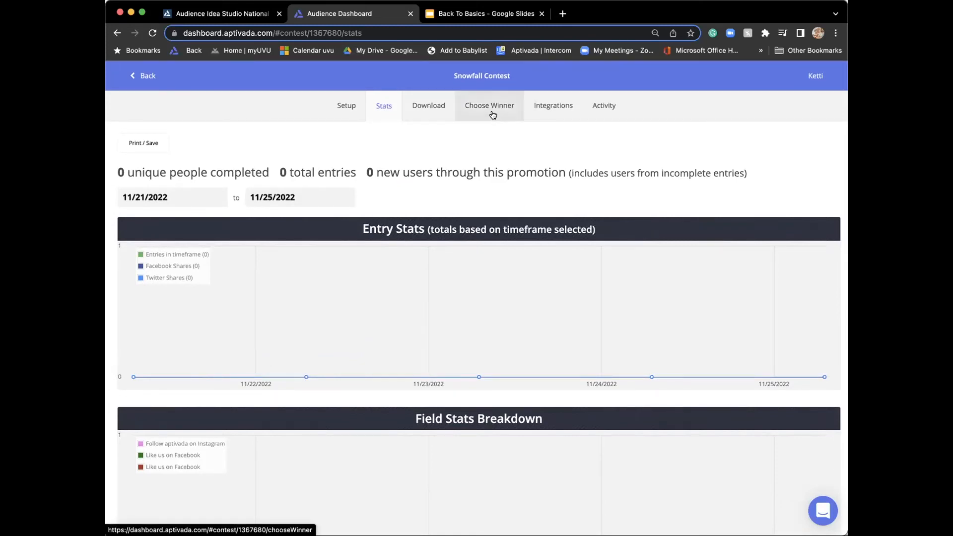
Step: Leave the Snowfall Contest for the campaigns list and open the campaign template library
left_click(333, 108)
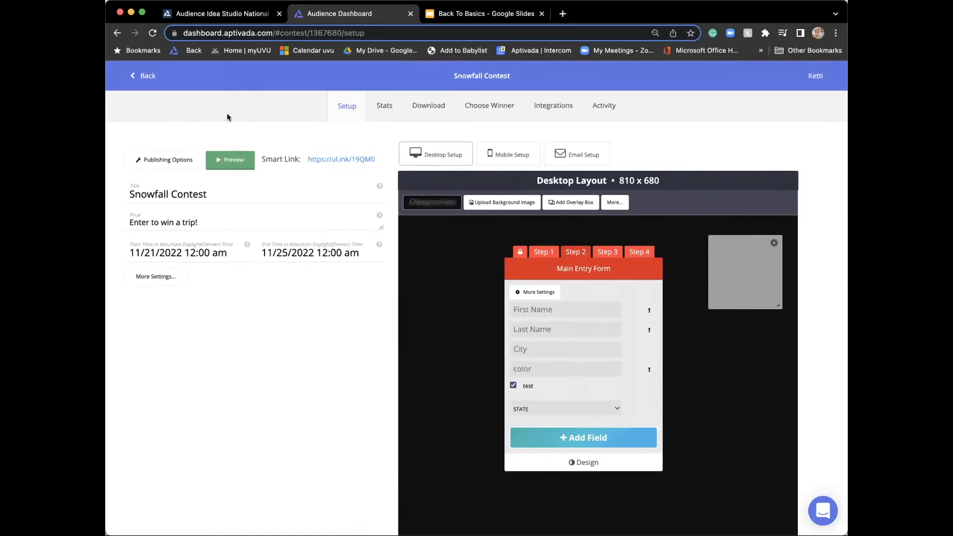
left_click(148, 79)
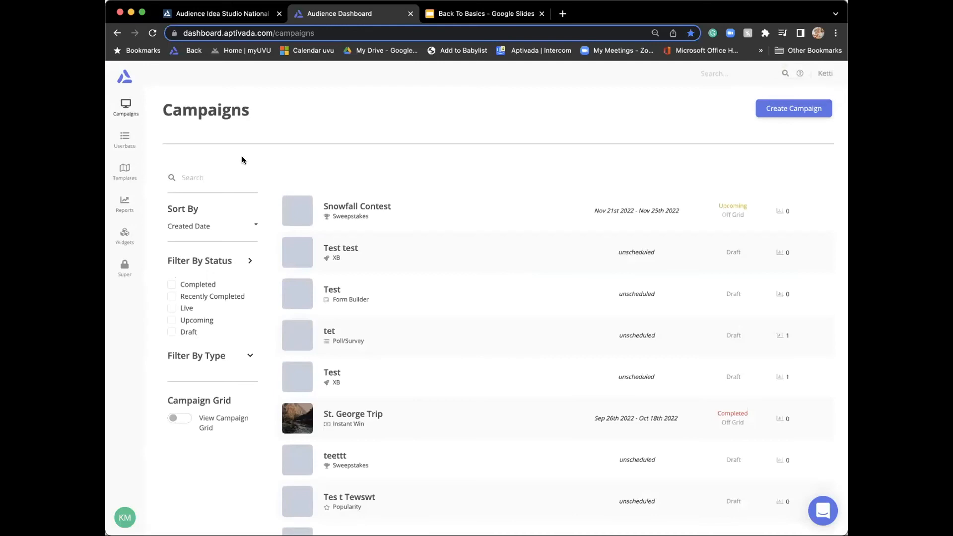
left_click(121, 172)
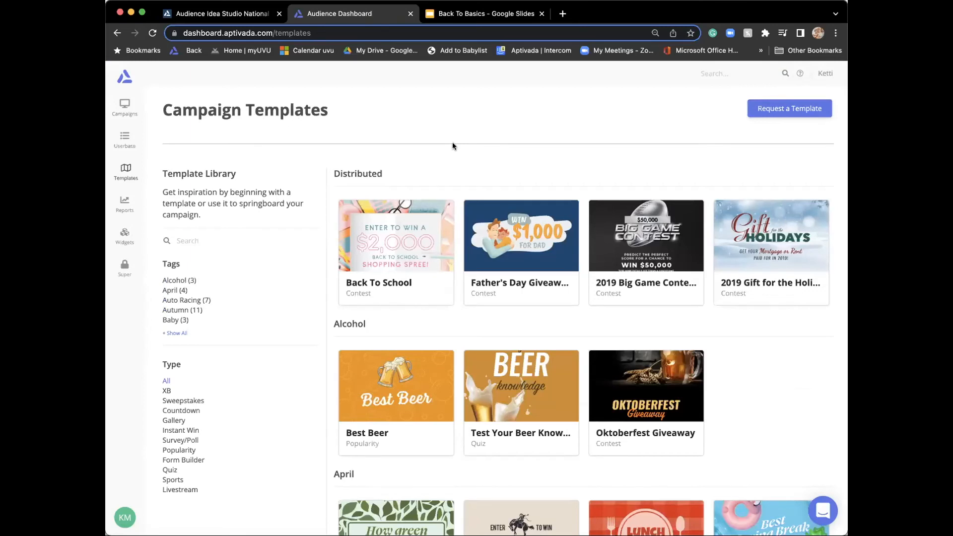
Step: Browse the template library's categories from Distributed and Alcohol through Baby, Baseball and Basketball
scroll(440, 240, "down", 5)
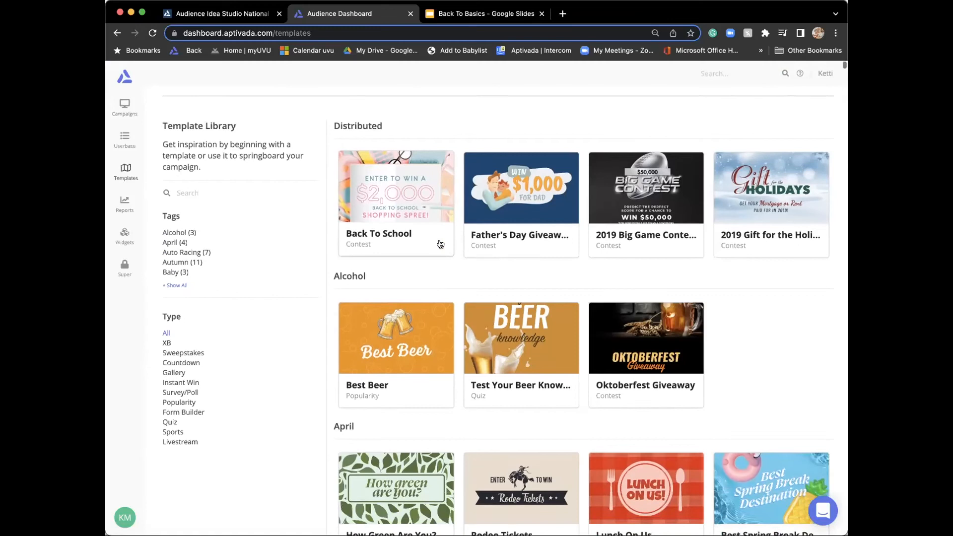
scroll(440, 243, "down", 4)
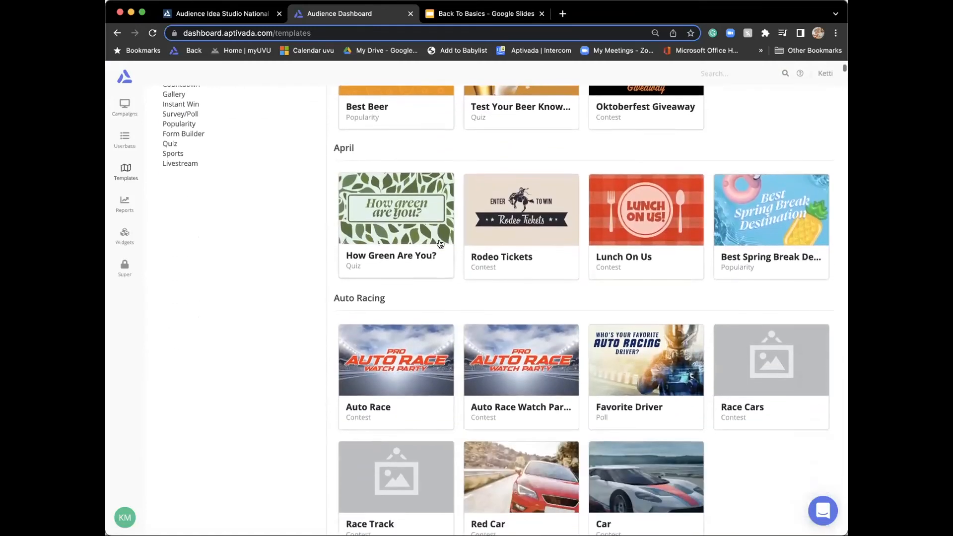
scroll(439, 242, "up", 3)
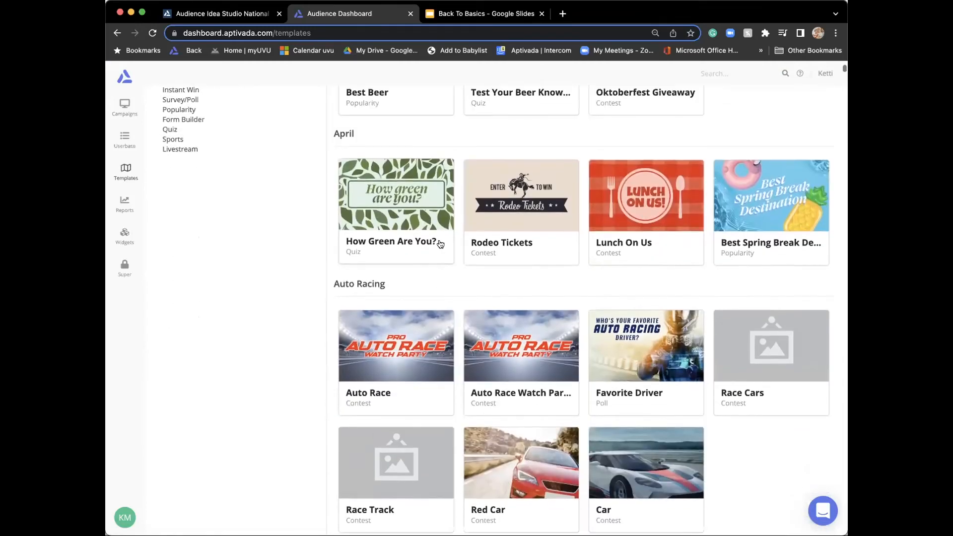
scroll(439, 244, "up", 1)
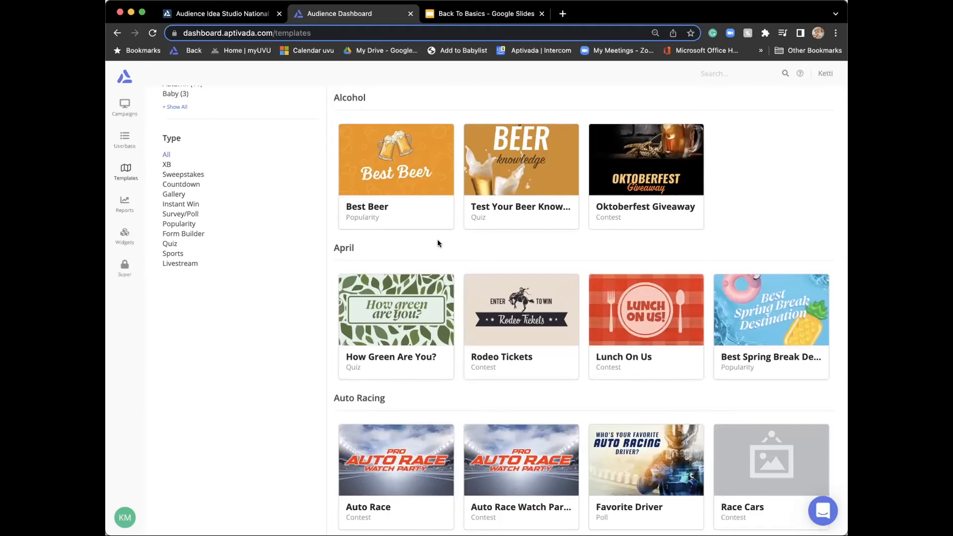
scroll(571, 249, "down", 10)
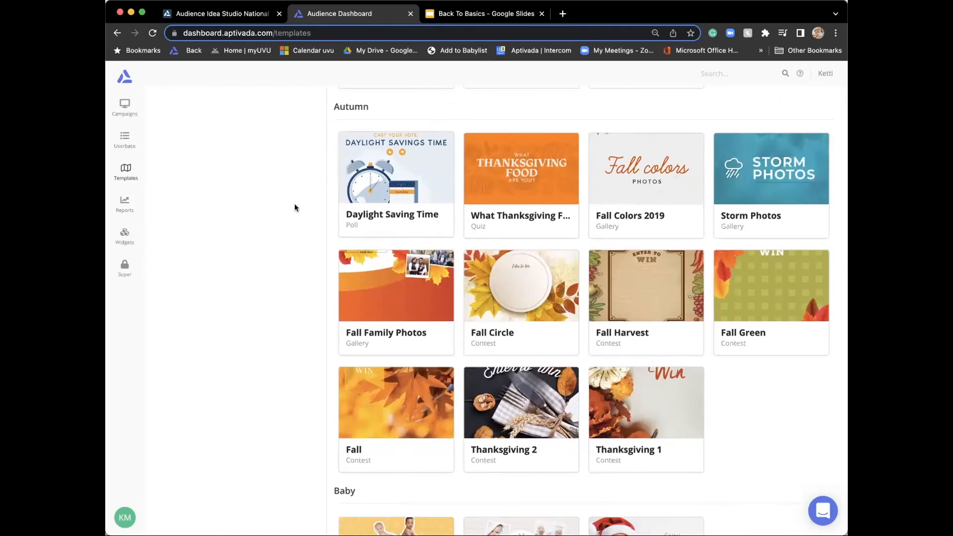
scroll(346, 372, "down", 1)
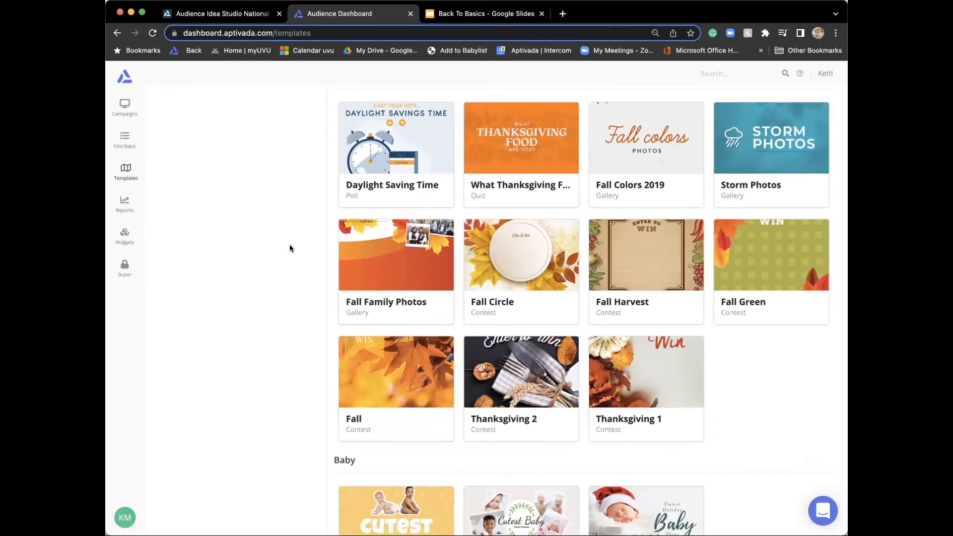
scroll(290, 246, "down", 7)
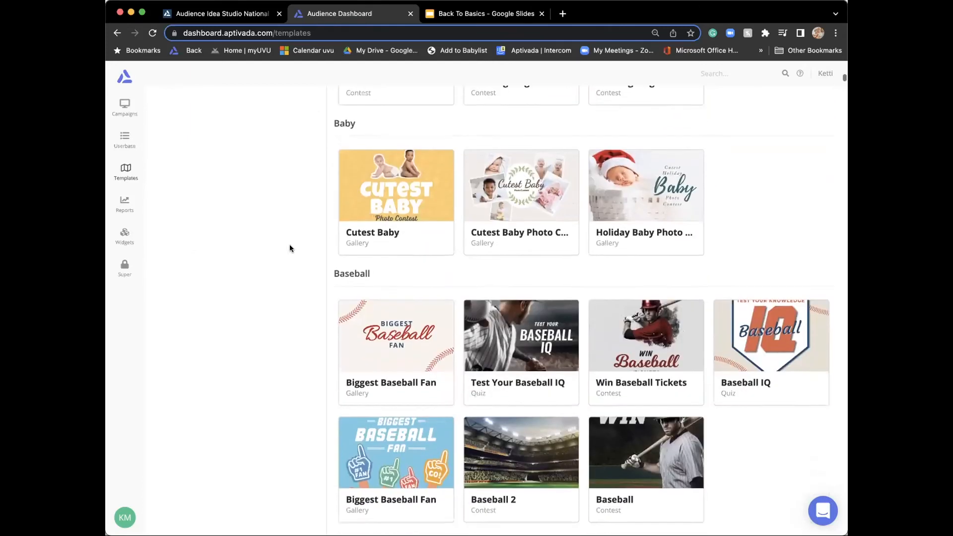
scroll(290, 249, "down", 5)
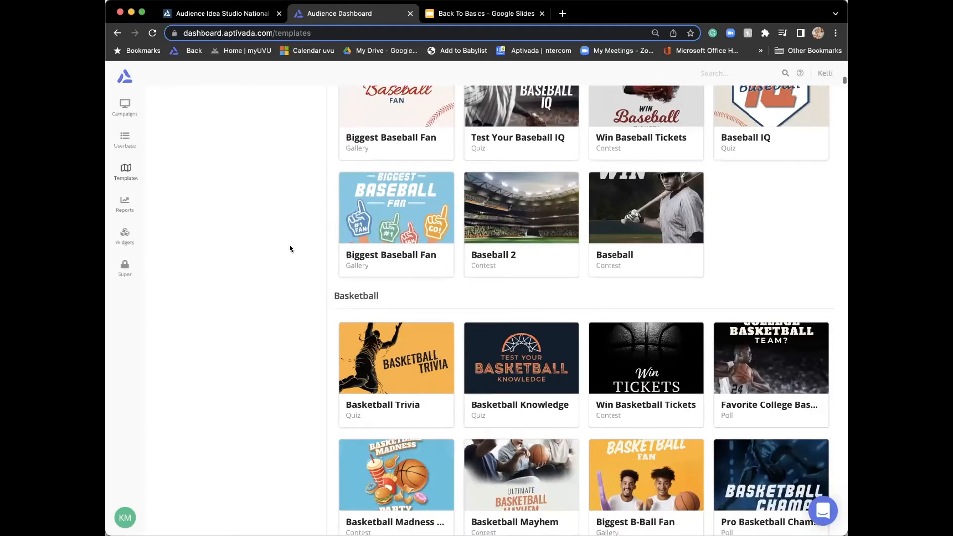
scroll(290, 248, "down", 2)
scroll(290, 248, "up", 7)
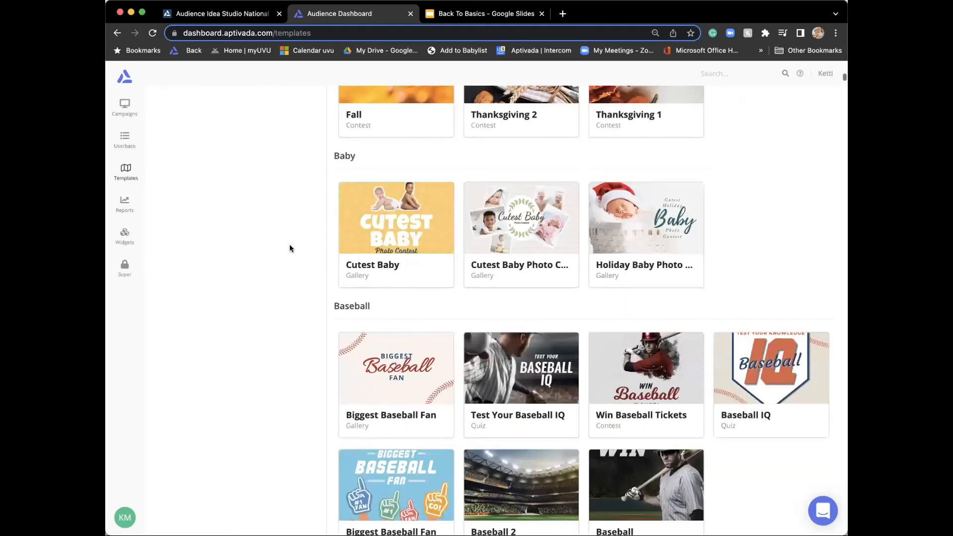
scroll(290, 248, "up", 7)
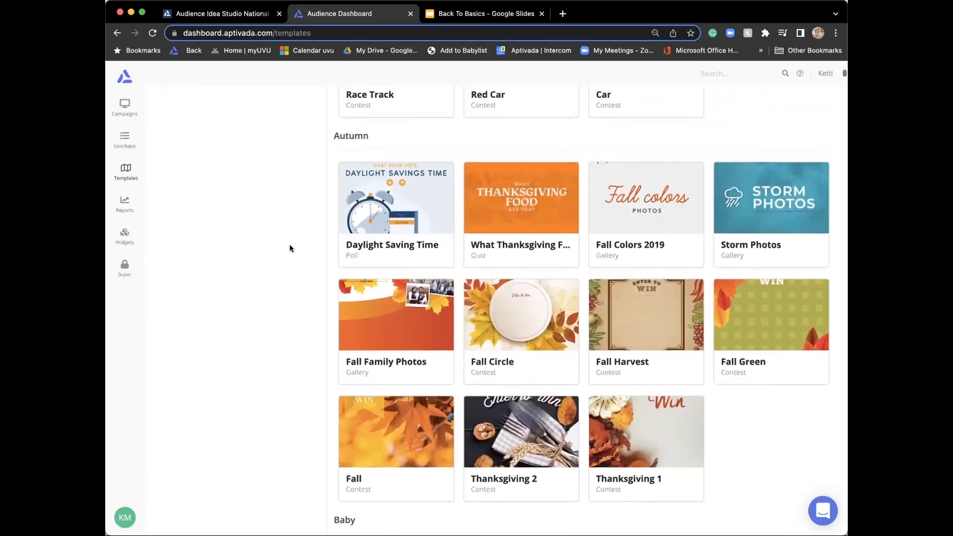
scroll(290, 248, "up", 15)
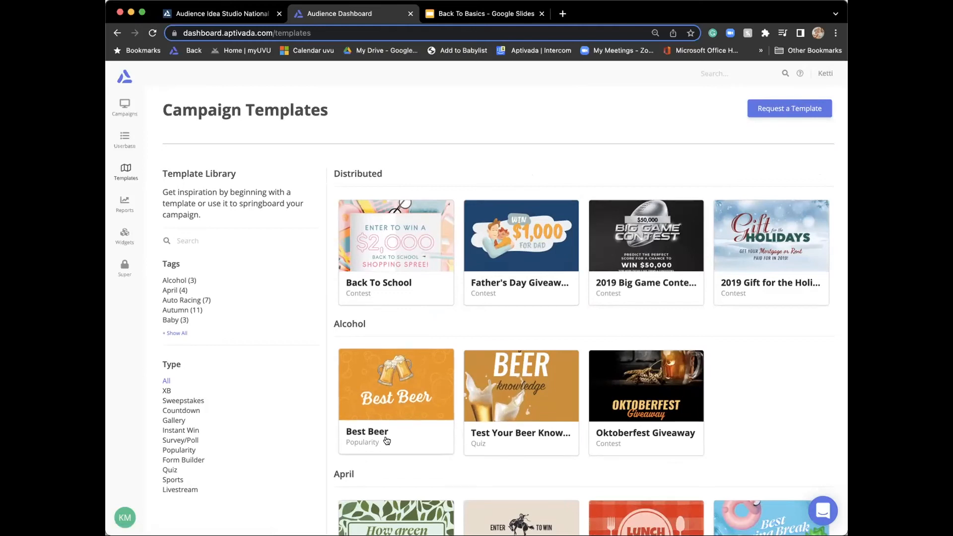
Step: Preview the Fall Harvest contest template in the Autumn category and create a campaign from it
scroll(388, 442, "down", 7)
scroll(387, 441, "down", 5)
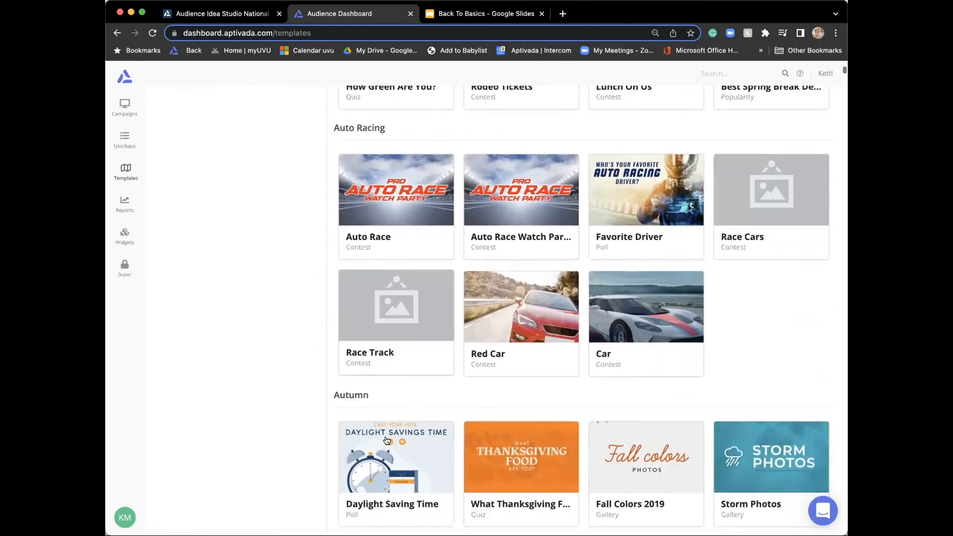
scroll(387, 441, "down", 3)
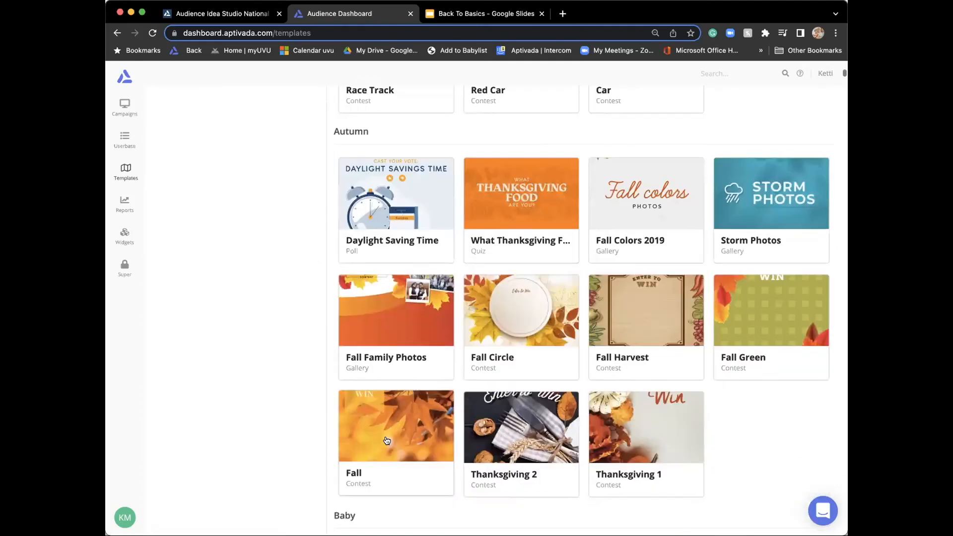
scroll(388, 441, "up", 1)
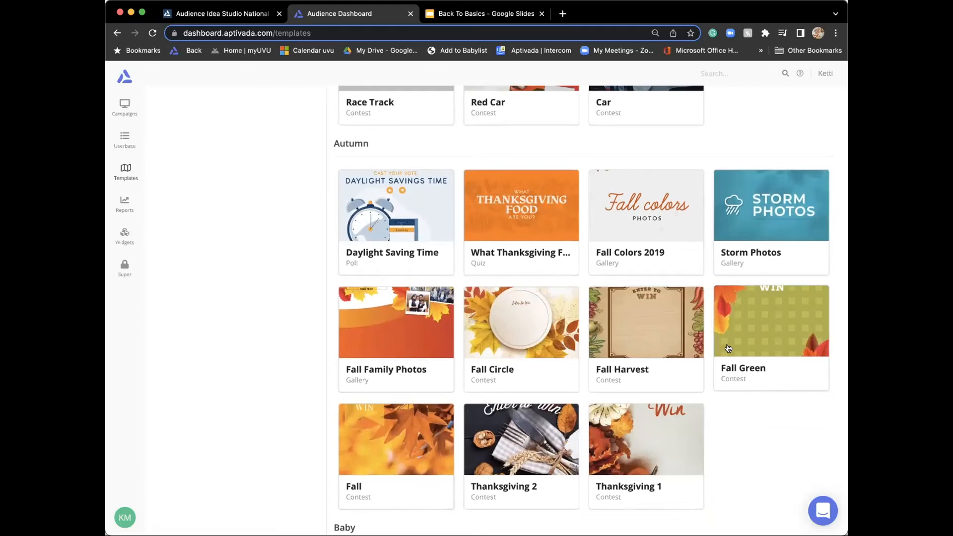
left_click(702, 331)
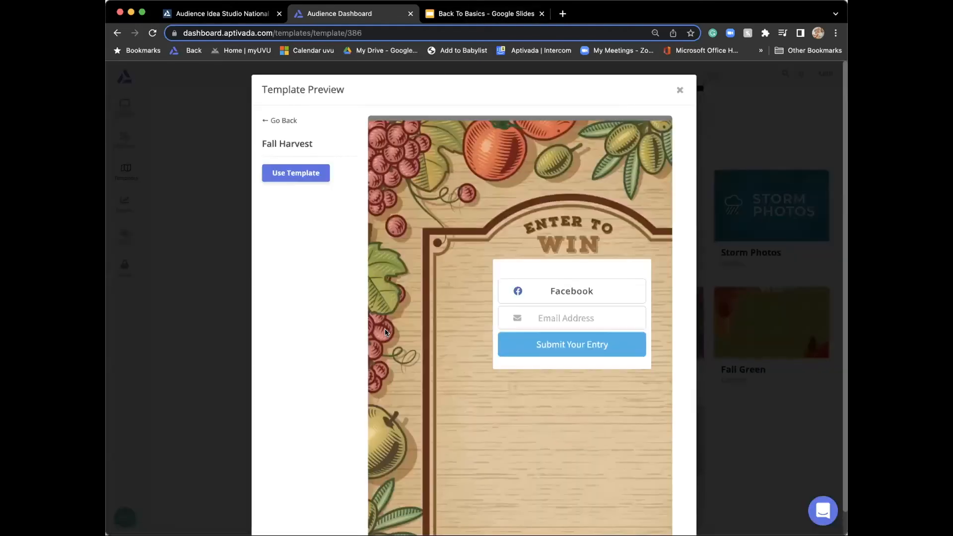
scroll(386, 332, "down", 1)
scroll(386, 332, "up", 1)
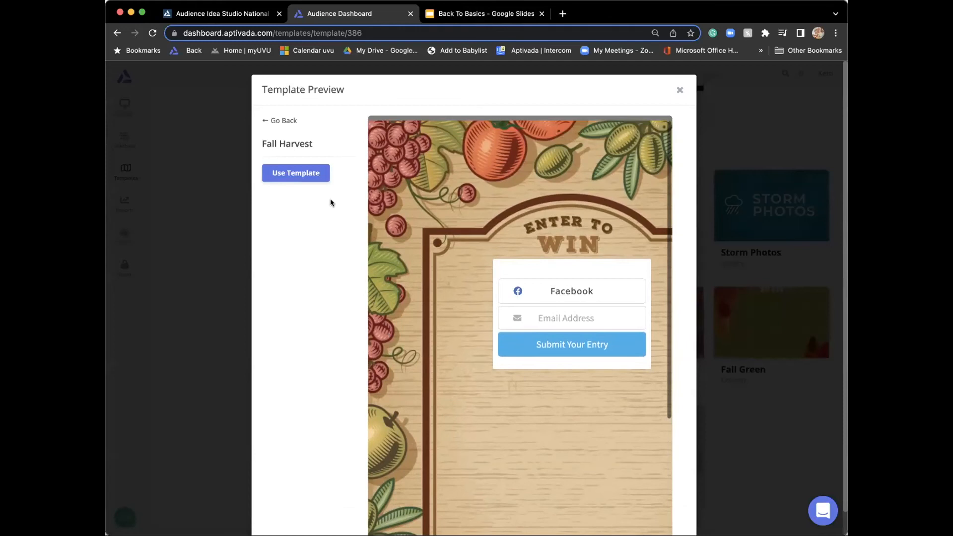
left_click(307, 175)
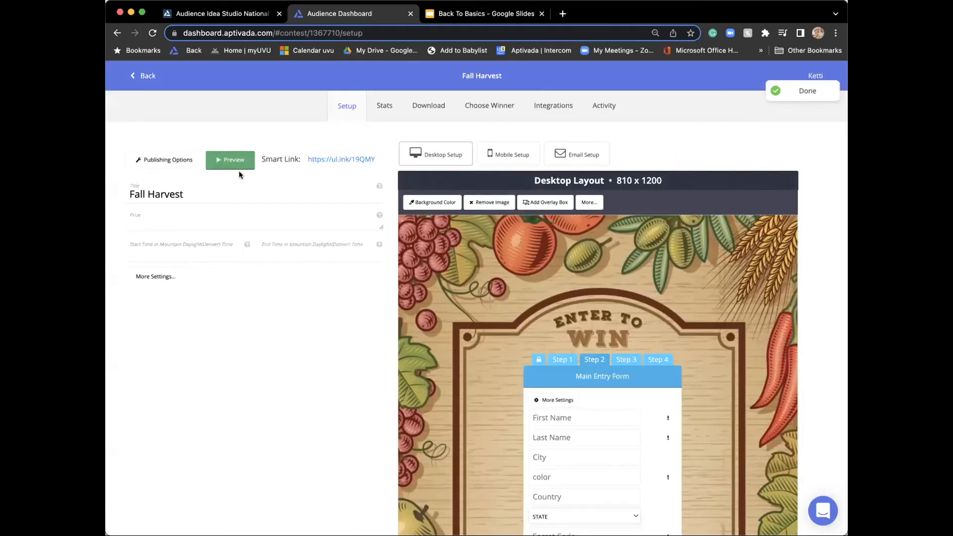
Step: Review the Fall Harvest desktop layout and the types of fields available for its main entry form
scroll(464, 275, "down", 5)
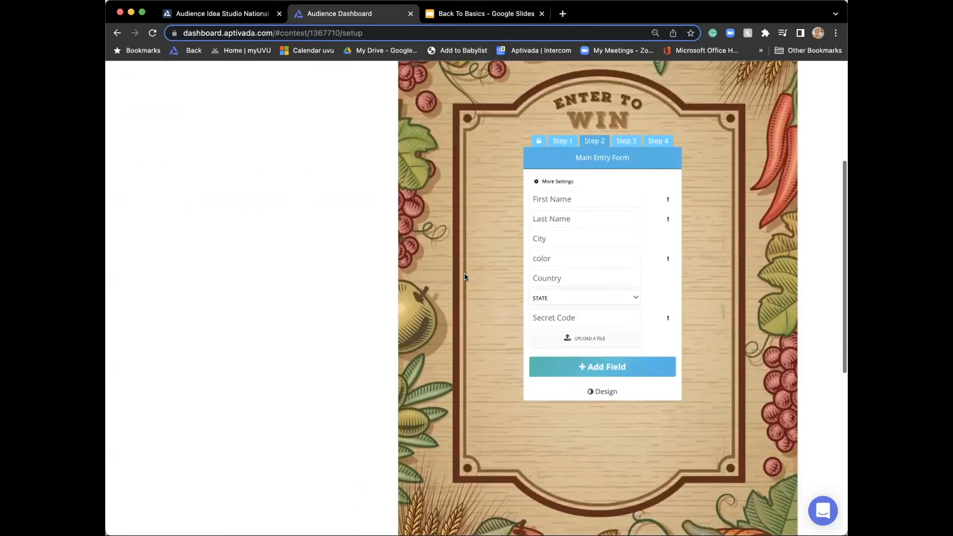
scroll(465, 276, "up", 5)
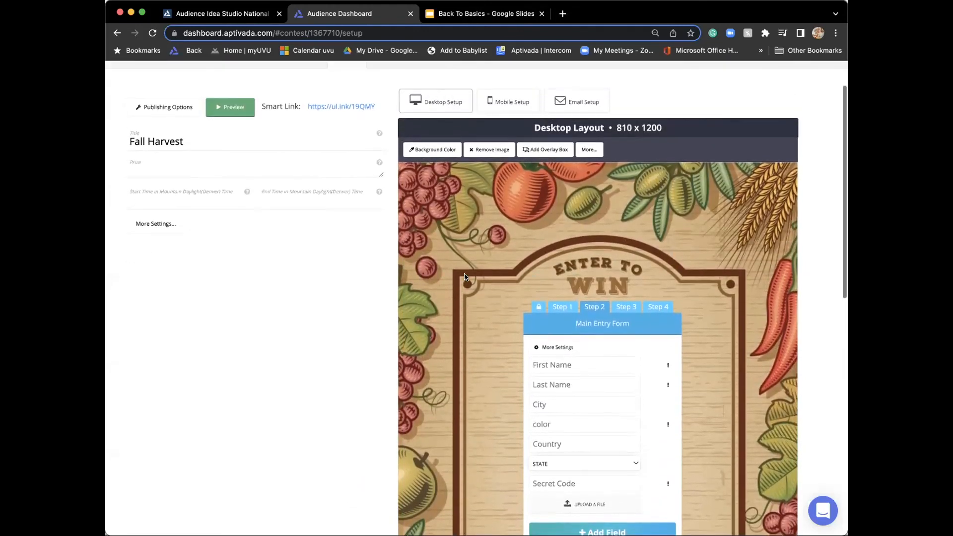
scroll(463, 277, "down", 3)
left_click(549, 454)
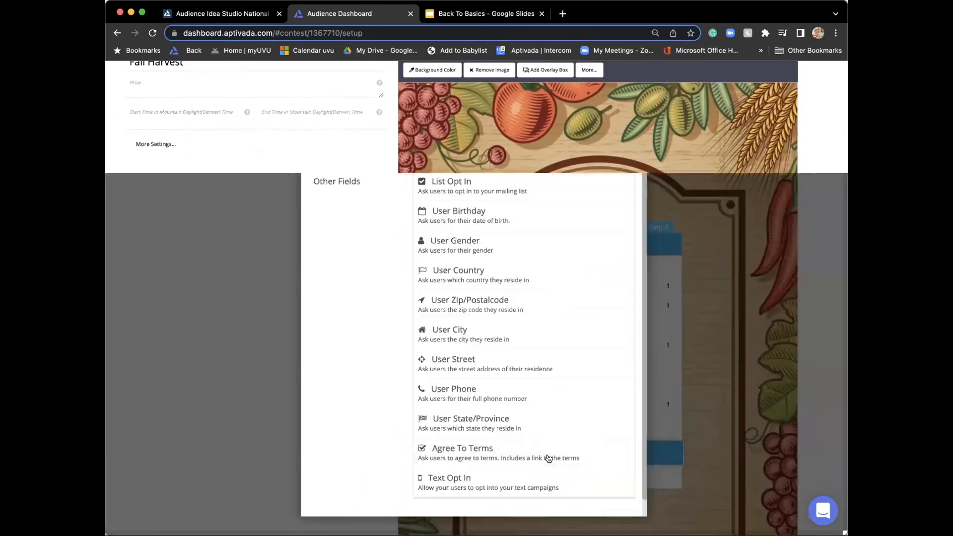
scroll(549, 454, "down", 1)
left_click(706, 366)
Step: In the Fall Harvest main entry form's design, set the theme color to the preset pinkish-red swatch
scroll(704, 384, "down", 2)
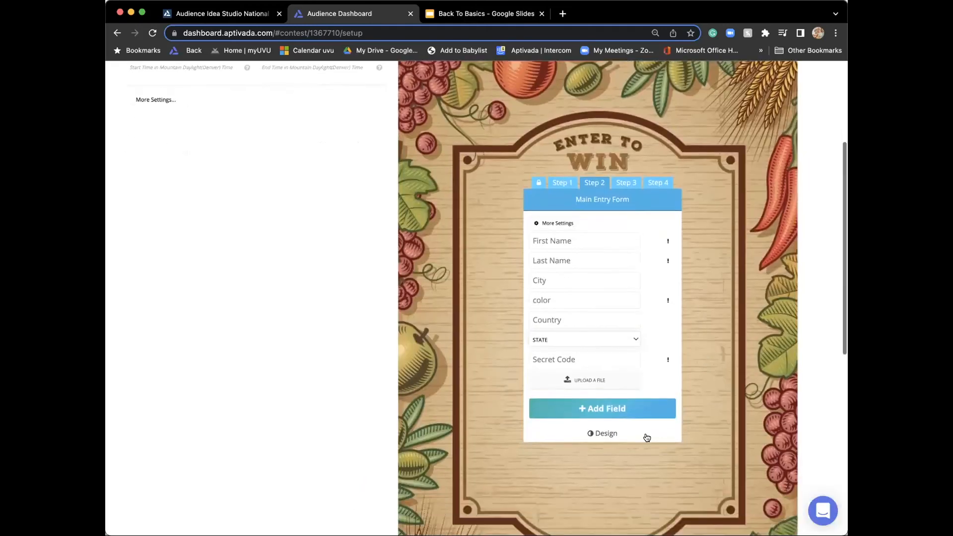
left_click(638, 428)
left_click(628, 415)
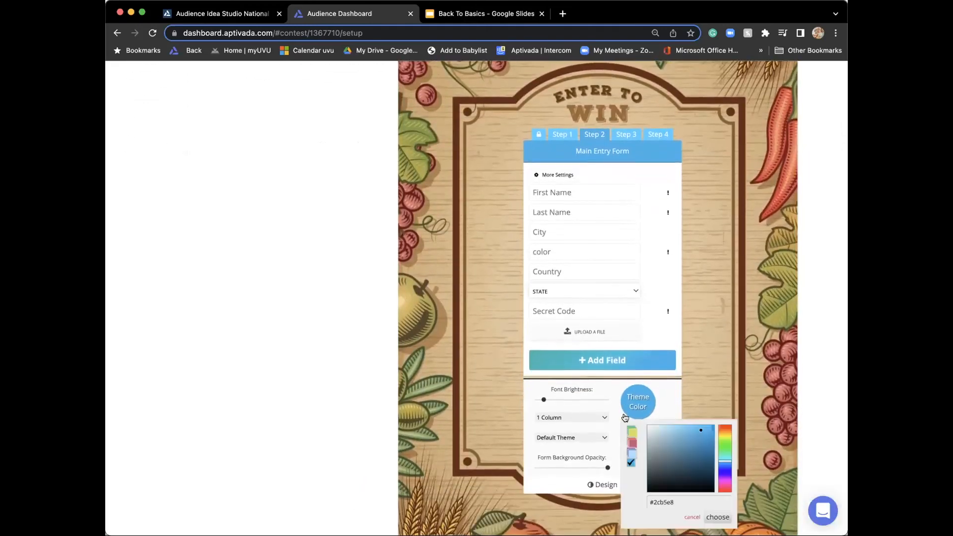
left_click(632, 443)
left_click(726, 315)
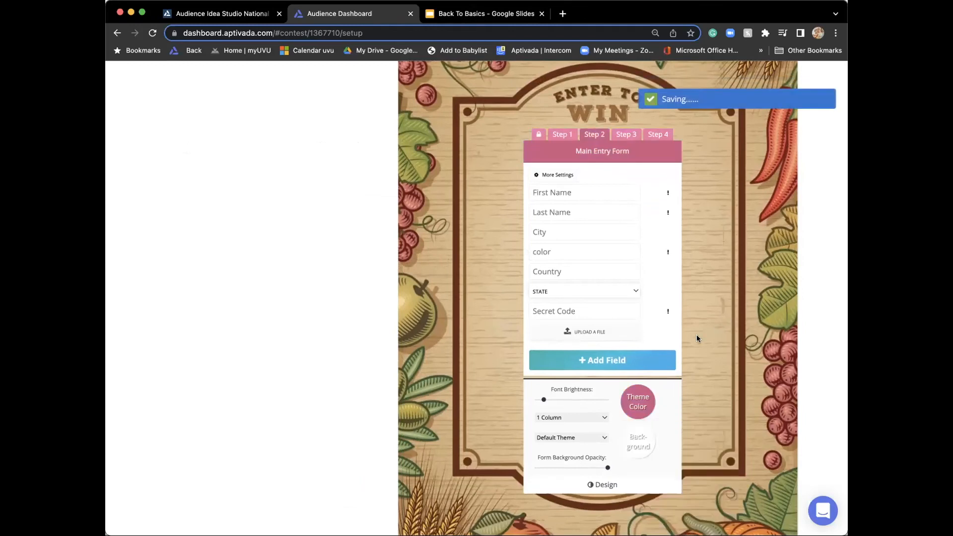